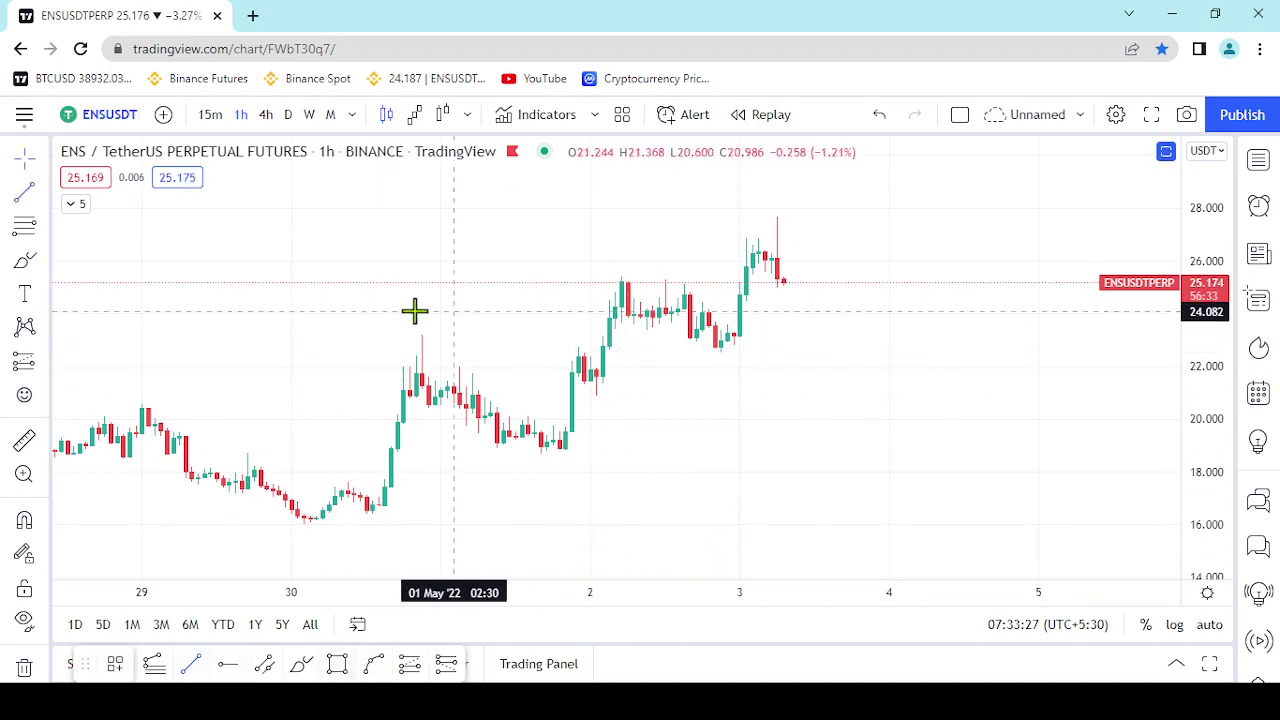
Draw a rising trend line across the recent highs, from 30 April at about 22.3 to 3 May at about 27.6
left_click(398, 339)
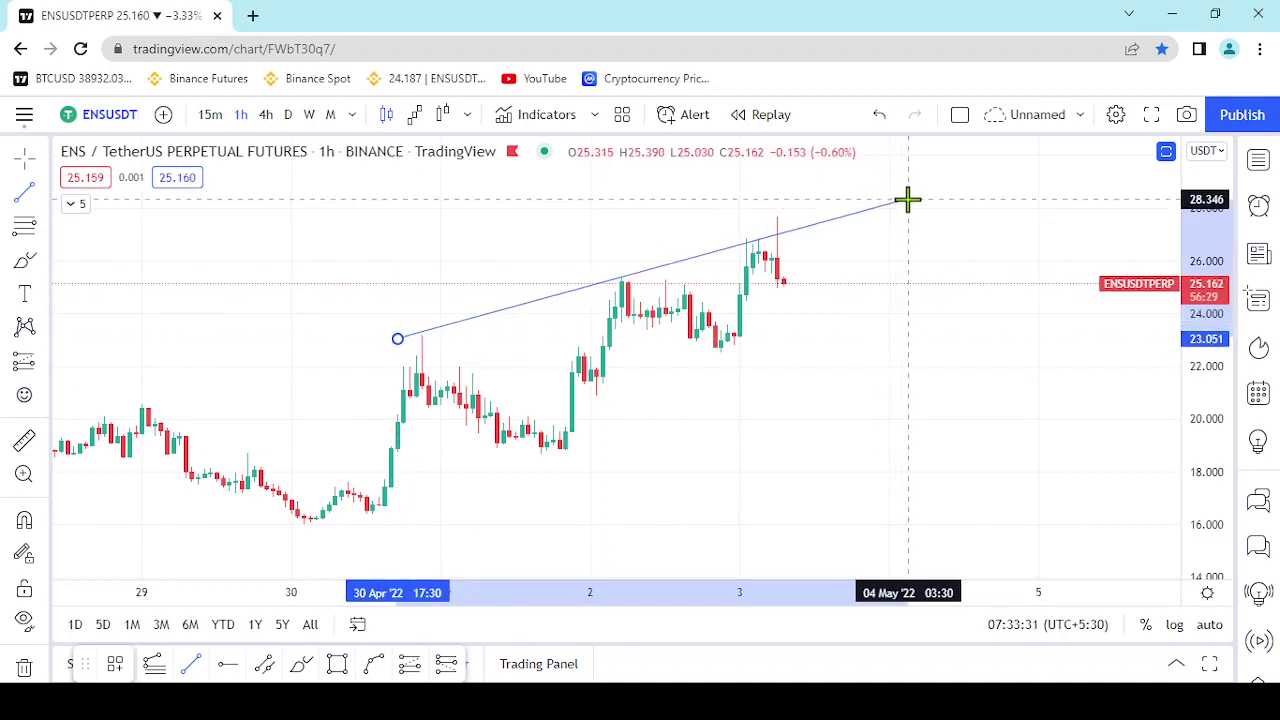
left_click(907, 200)
left_click_drag(398, 339, 346, 358)
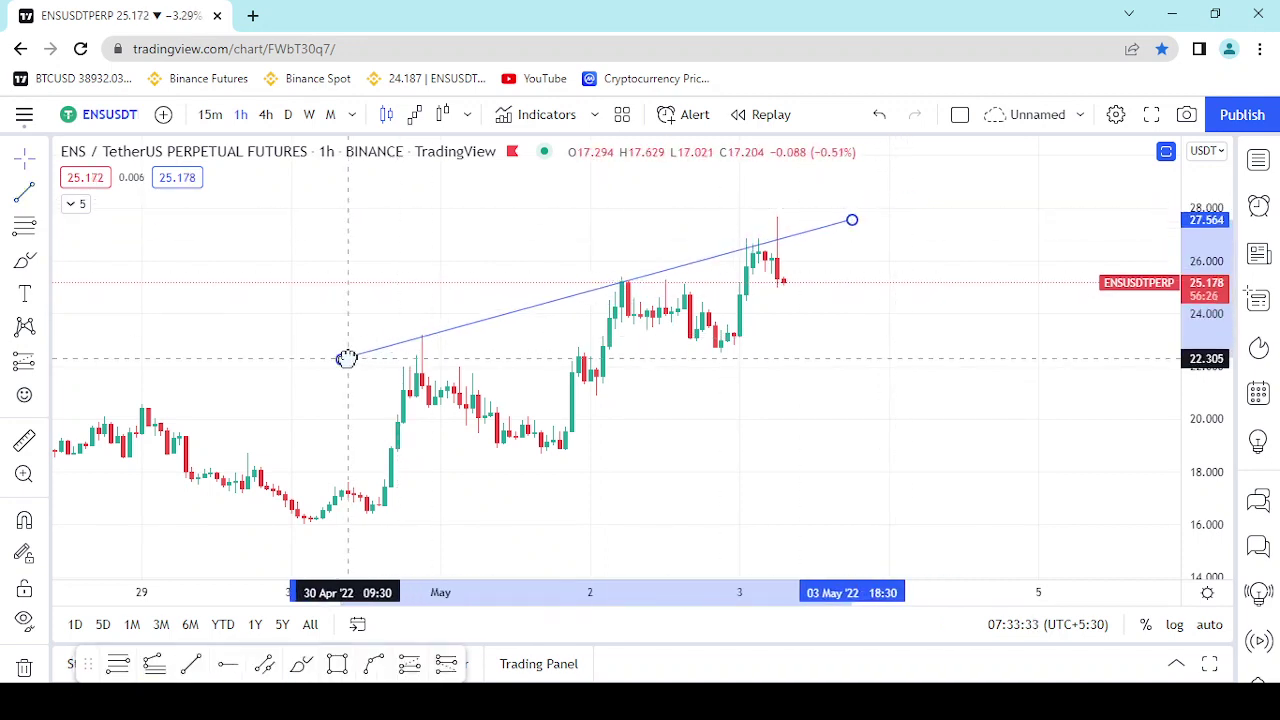
Extend the start of the upper trend line back to 27 April at about 17.9
left_click_drag(626, 360, 1008, 349)
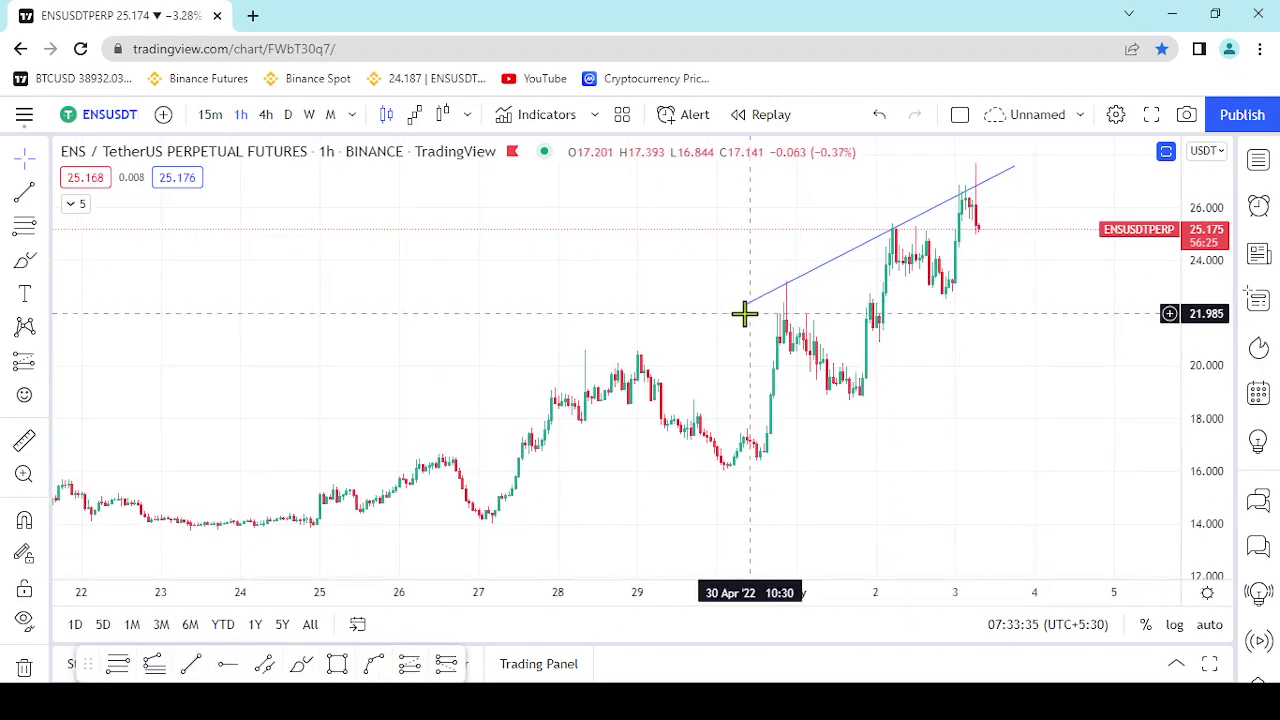
left_click_drag(743, 305, 493, 420)
left_click_drag(932, 331, 766, 402)
scroll(814, 368, "up", 3)
left_click_drag(786, 315, 982, 310)
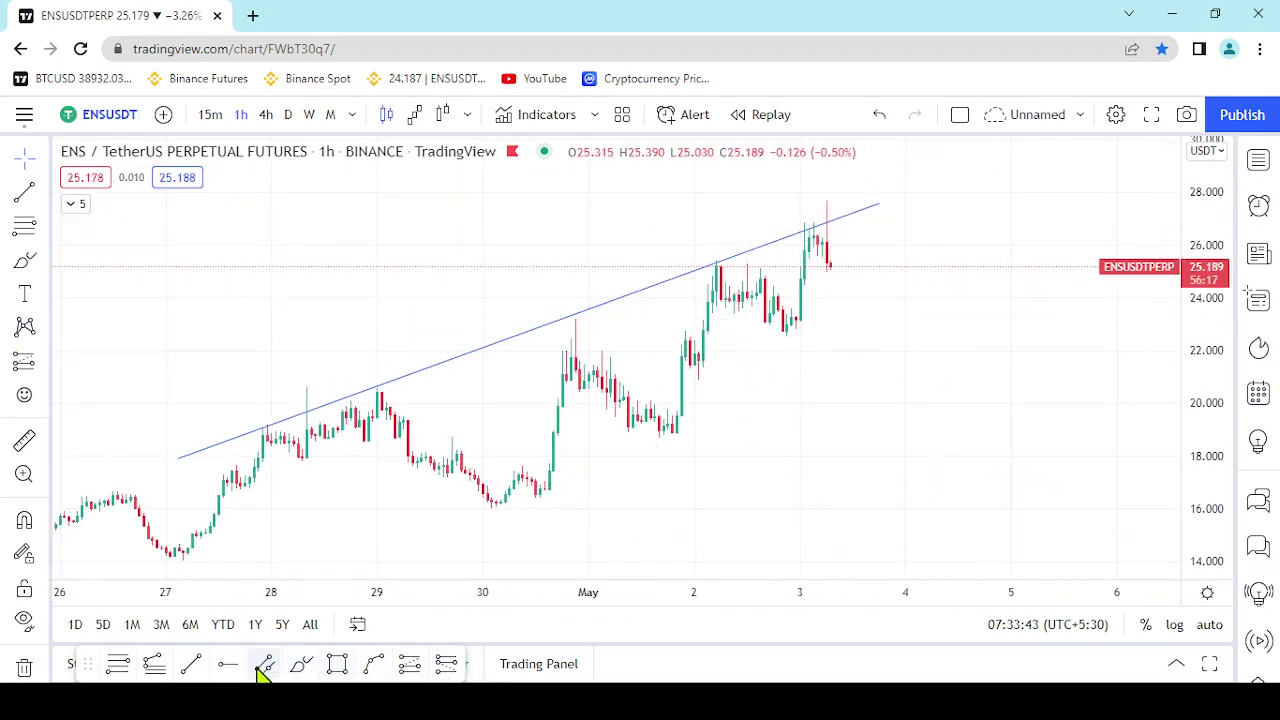
Draw a second trend line under the lows, from 30 April at about 16.2 to 4 May at about 27.5
left_click(535, 505)
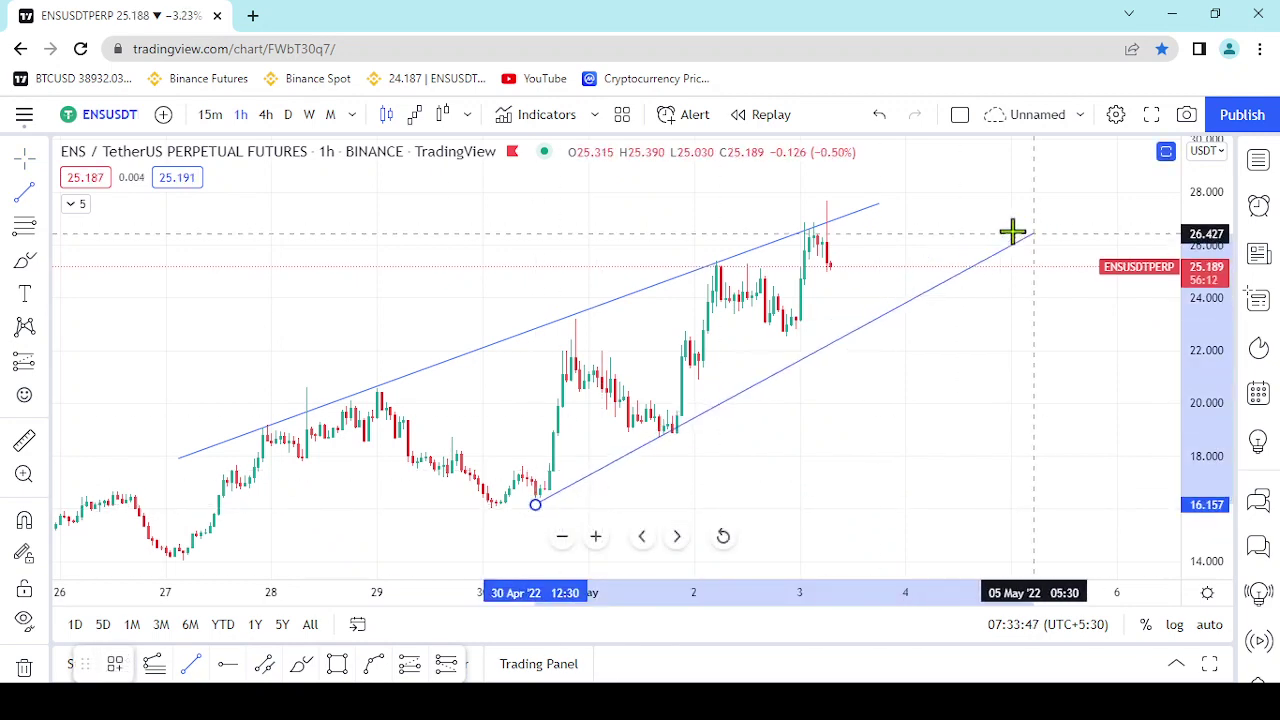
left_click_drag(962, 418, 754, 447)
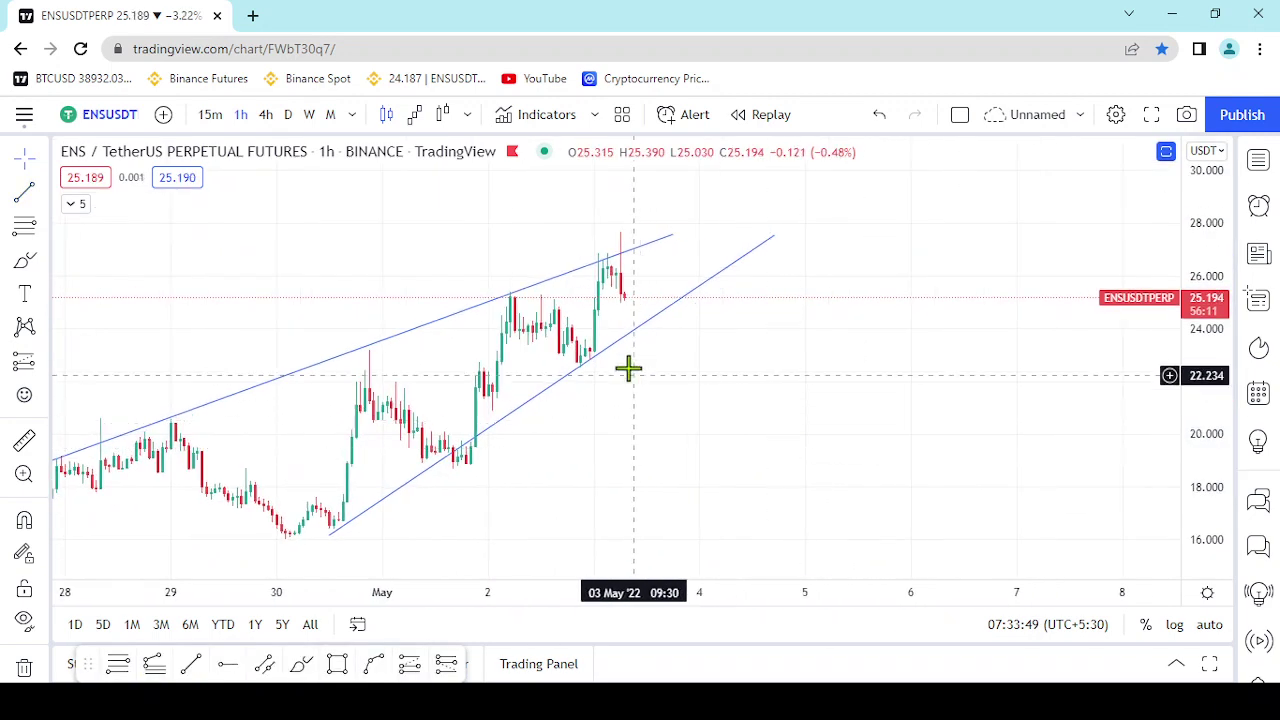
left_click_drag(629, 387, 755, 269)
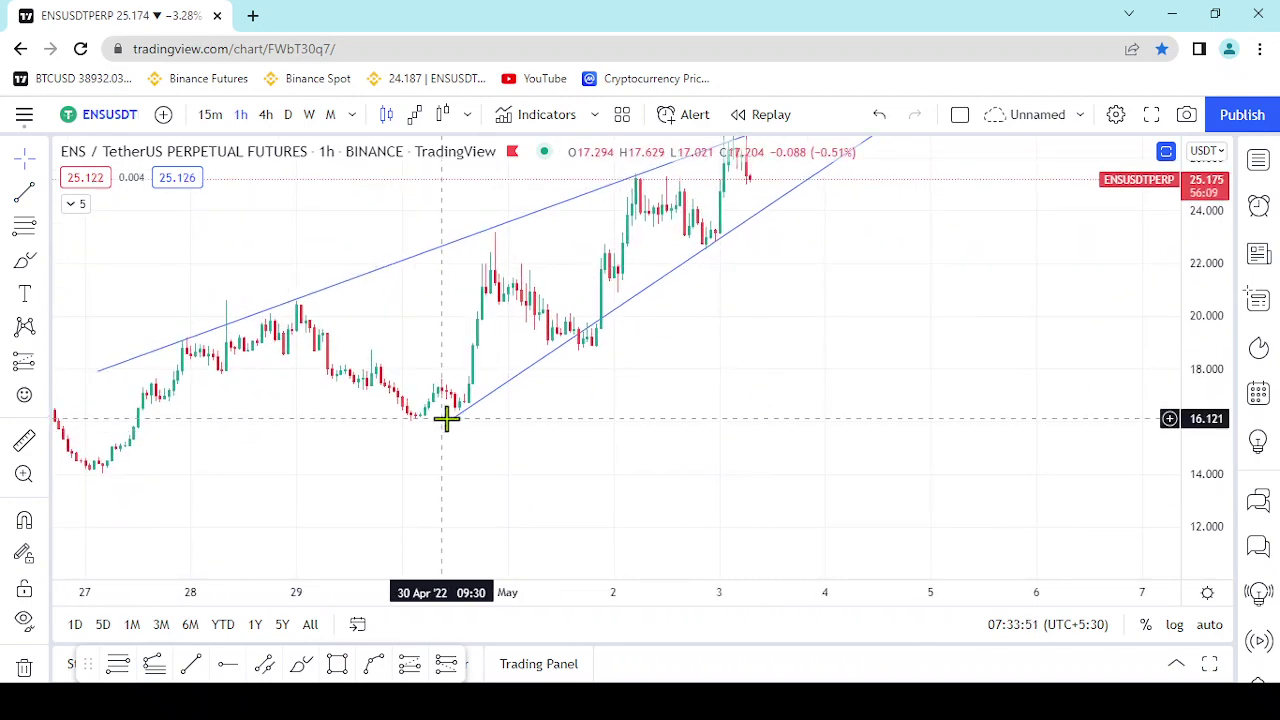
Move the lower trend line's start to 1 May at about 17.1 and its end to 4 May at about 28.7
left_click_drag(457, 415, 535, 397)
left_click_drag(865, 318, 837, 446)
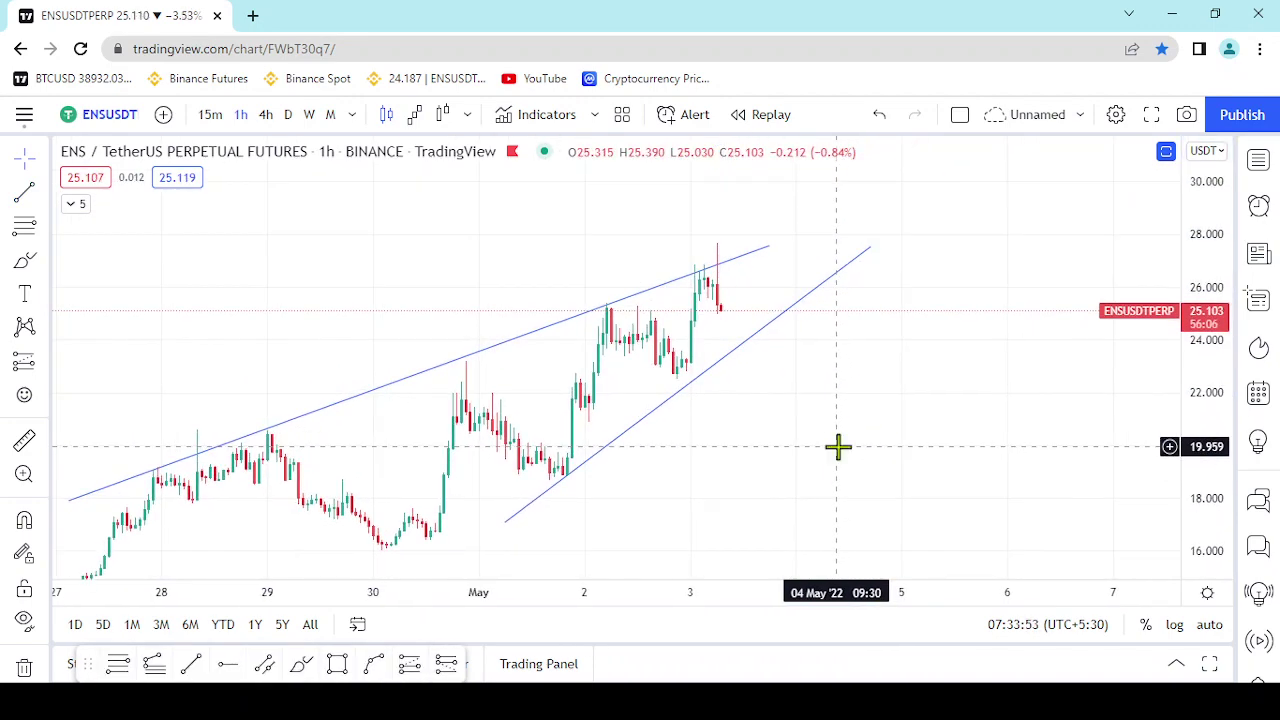
left_click(870, 247)
left_click_drag(870, 247, 874, 217)
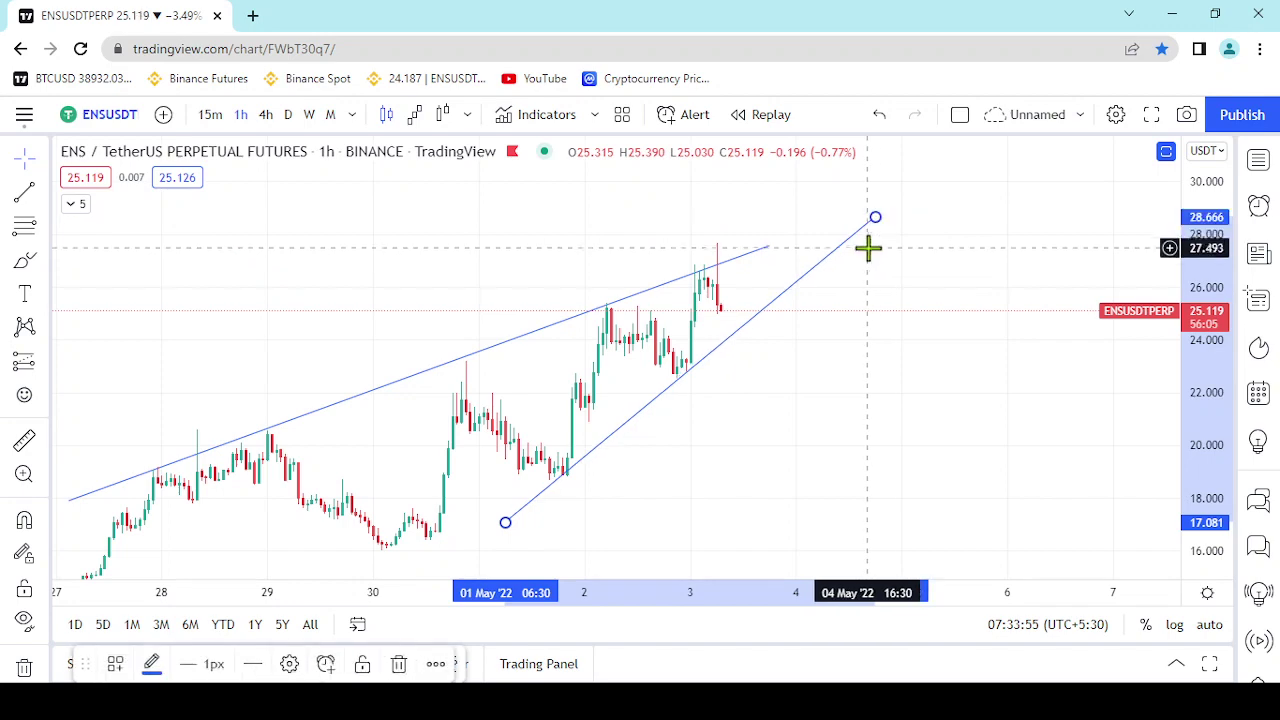
Fine-tune the lower trend line's start point to 1 May 03:30 at about 16.5
scroll(700, 410, "up", 5)
left_click(655, 417)
scroll(654, 417, "left", 5)
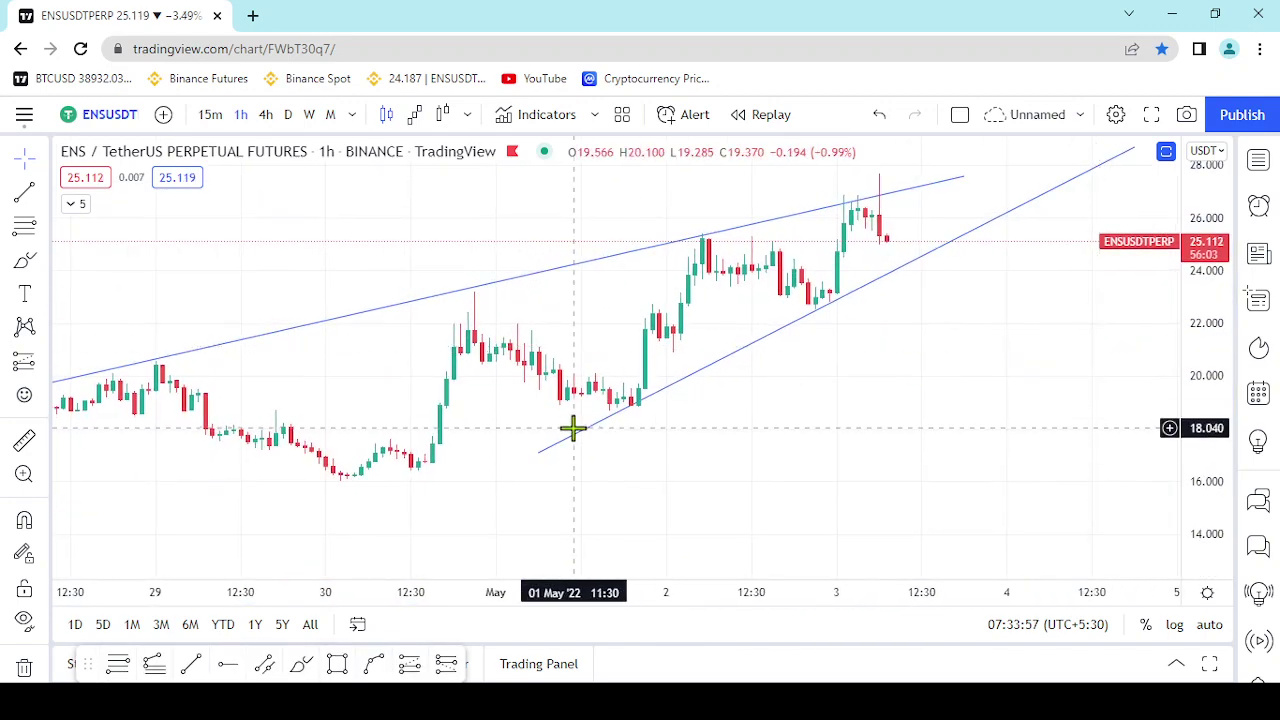
left_click(537, 464)
left_click_drag(537, 464, 531, 462)
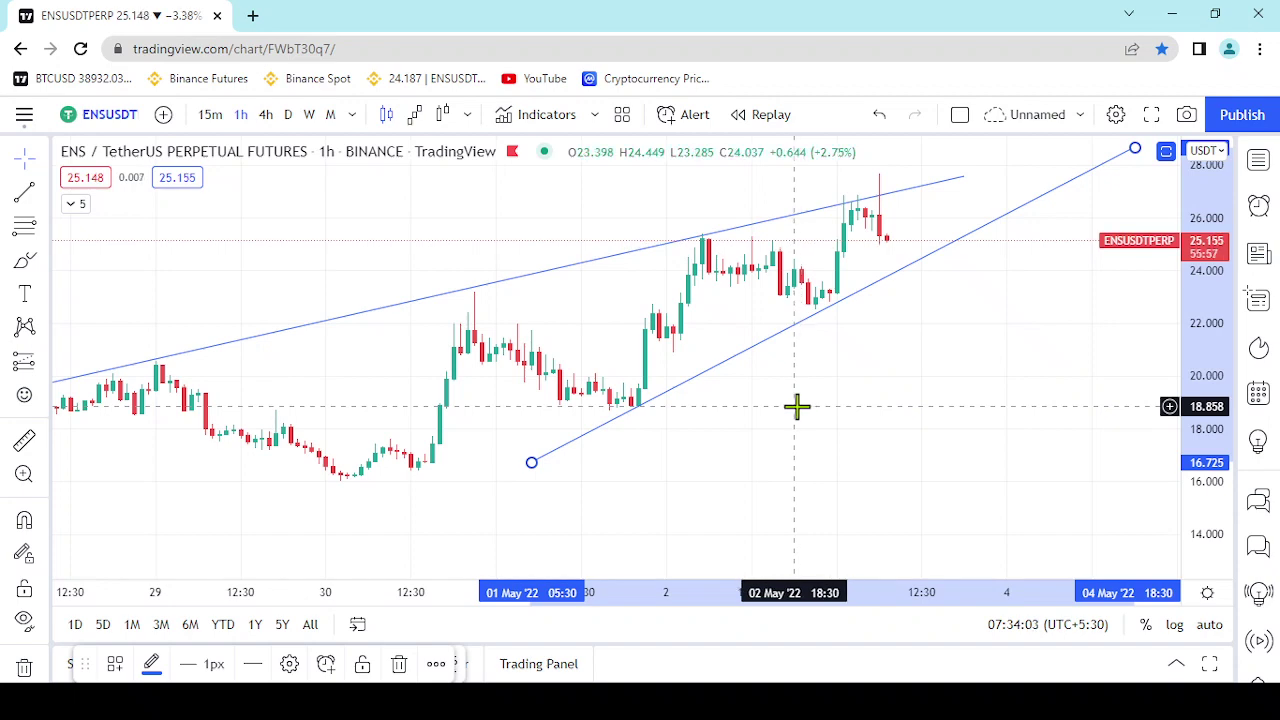
left_click_drag(537, 464, 518, 467)
Raise the lower trend line's end point to 4 May 18:30 at about 29
left_click_drag(840, 389, 691, 434)
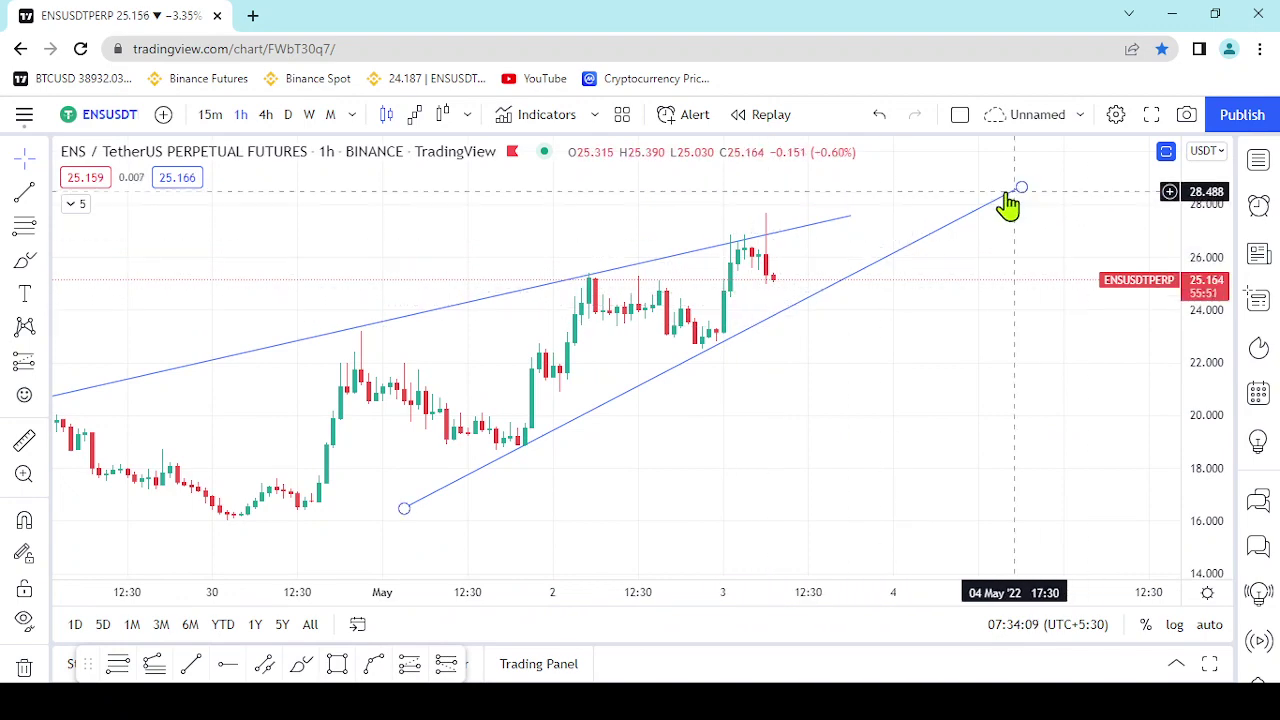
left_click_drag(963, 349, 1016, 371)
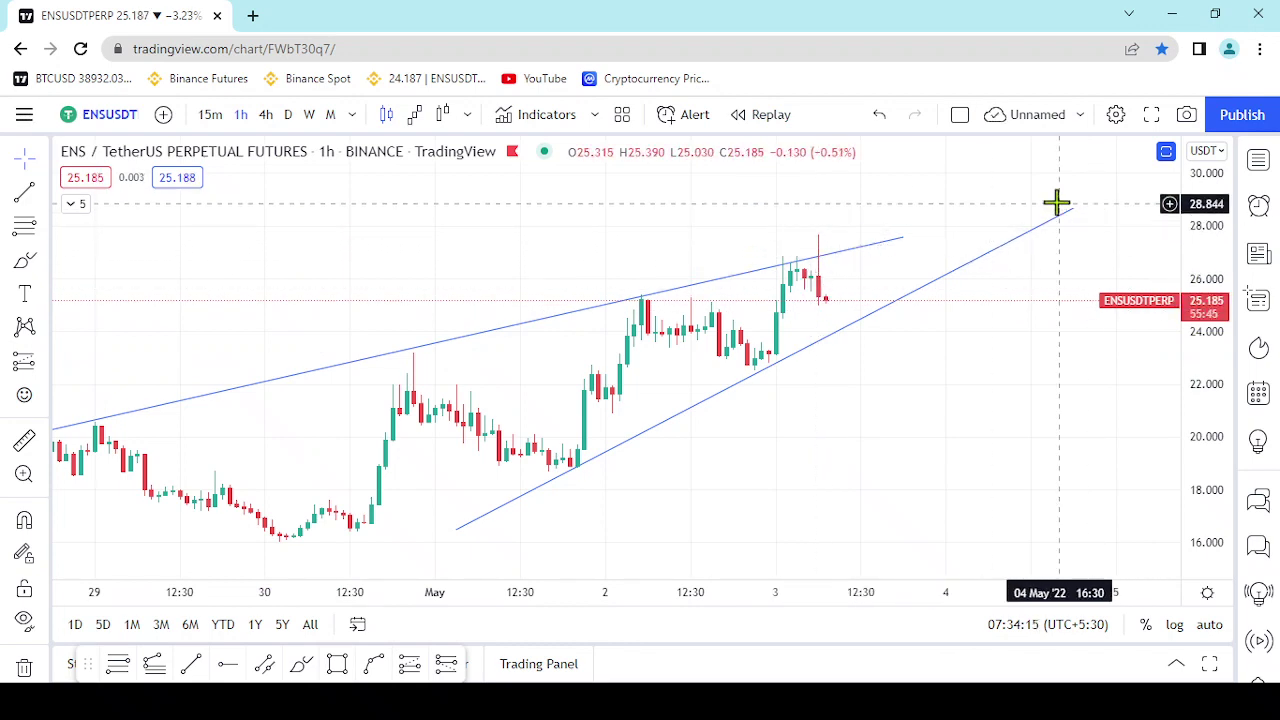
left_click_drag(1073, 209, 1075, 203)
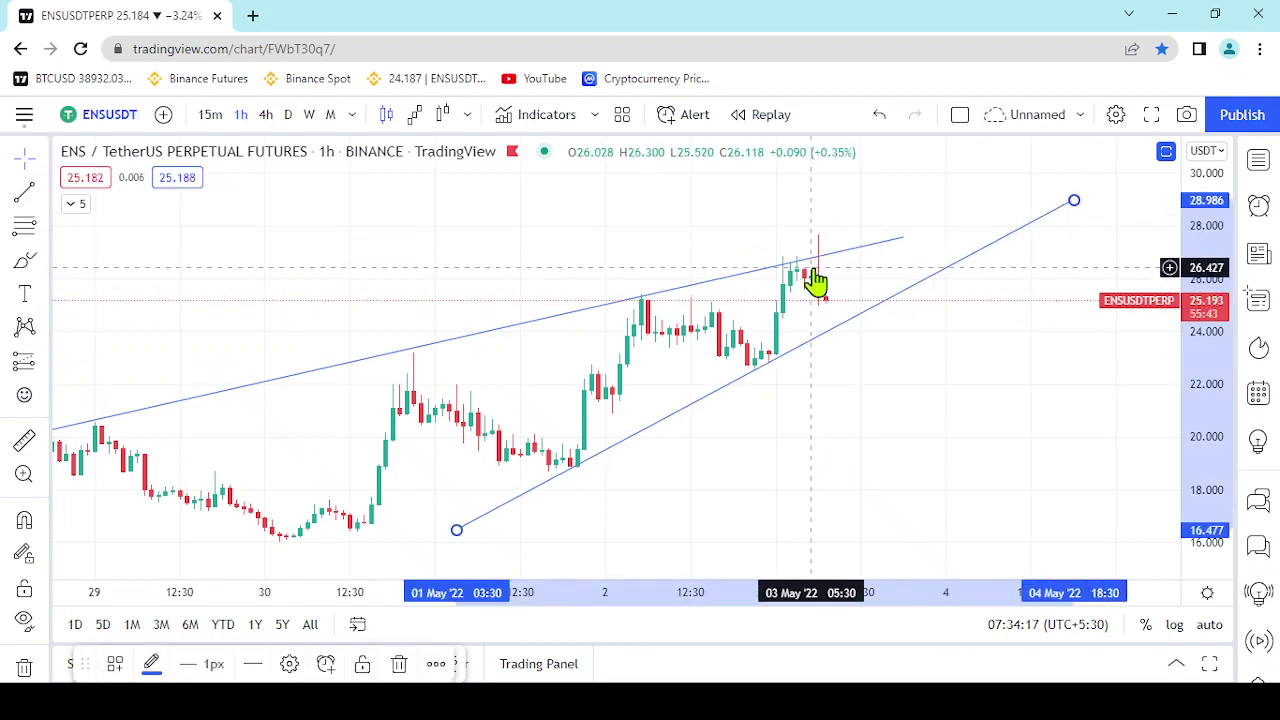
left_click(889, 387)
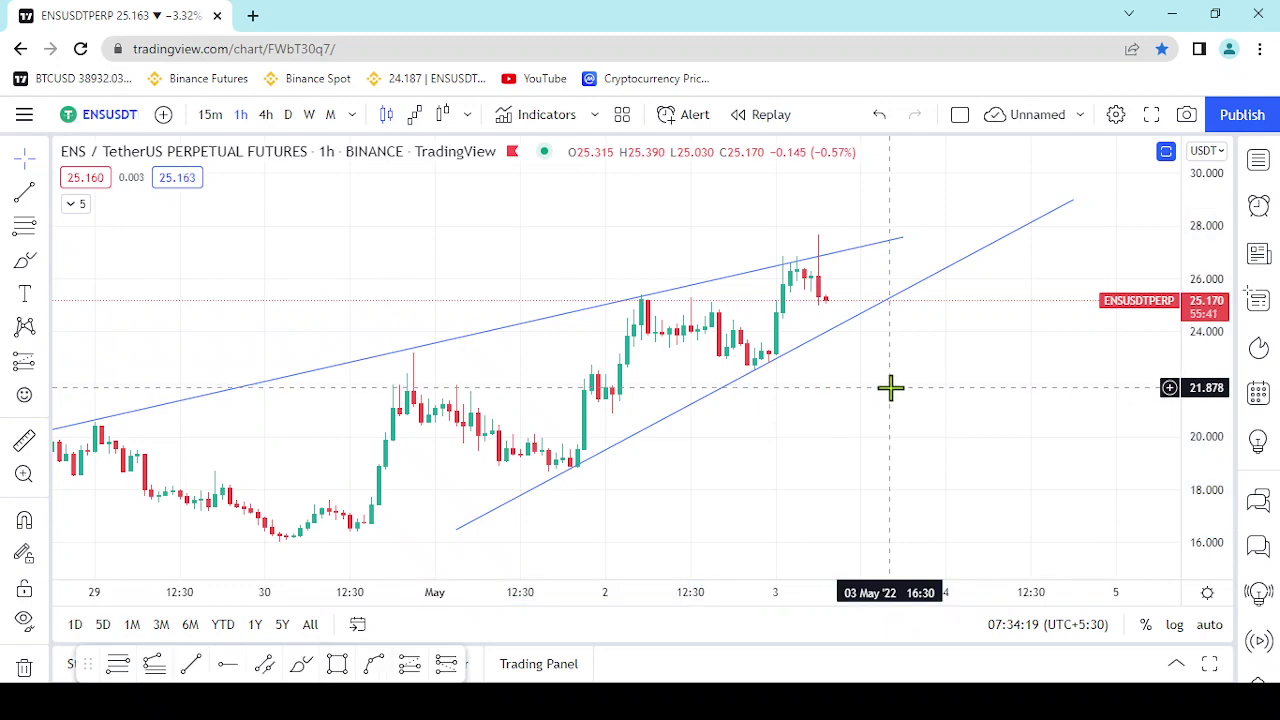
Restore the oscillator pane below the price chart and compare it with the two trend lines
left_click(1166, 156)
scroll(611, 409, "down", 2)
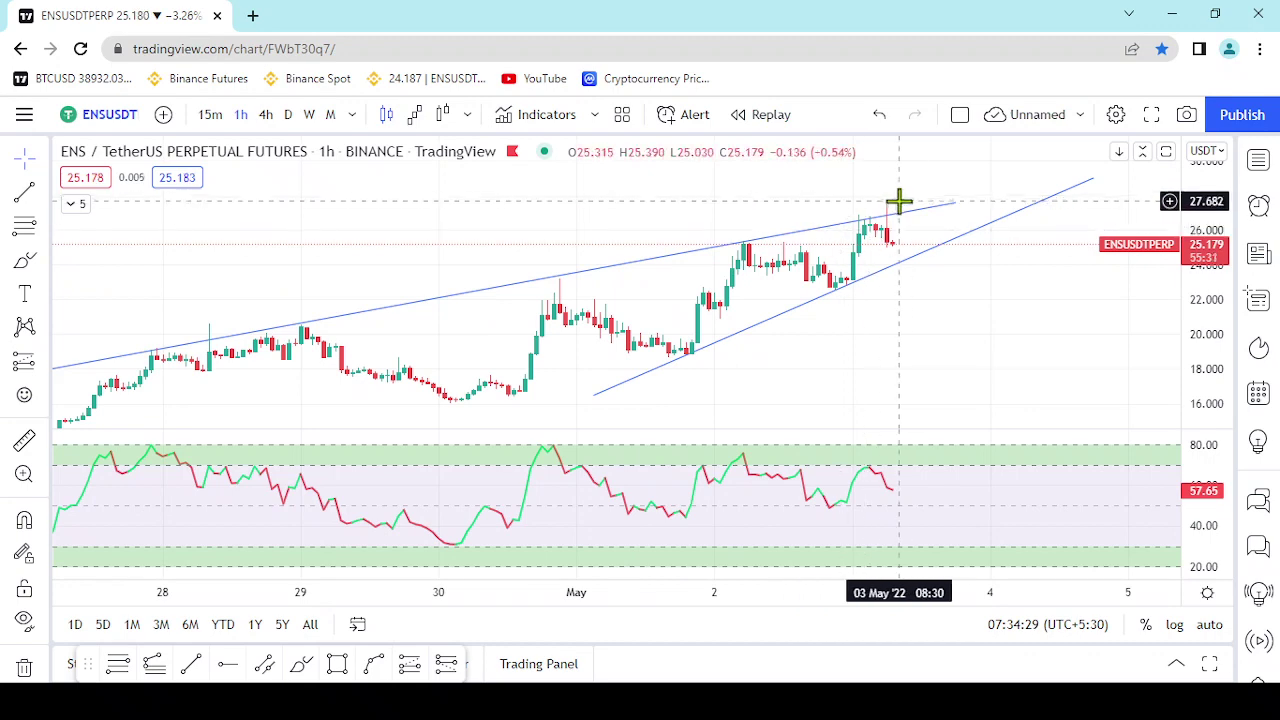
scroll(1006, 354, "down", 1)
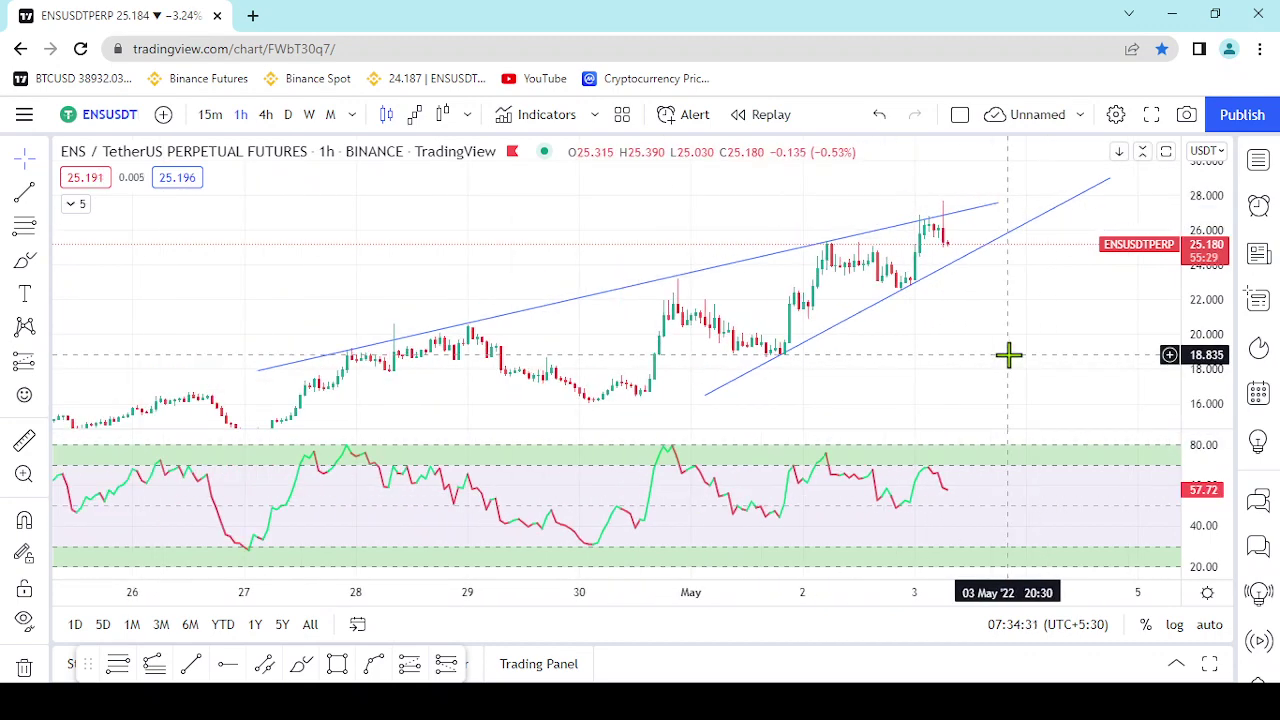
scroll(1008, 355, "up", 1)
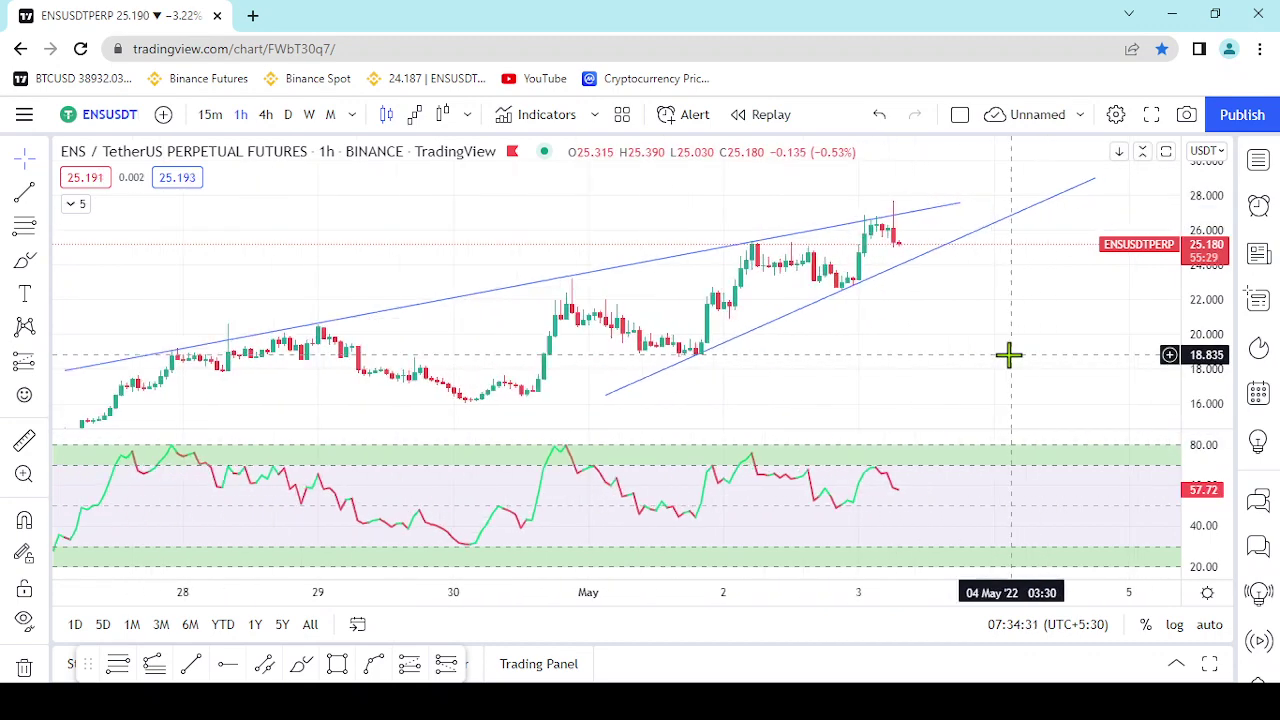
Maximize the price pane again and examine the latest price between the two trend lines on the 1-hour chart
left_click(1166, 153)
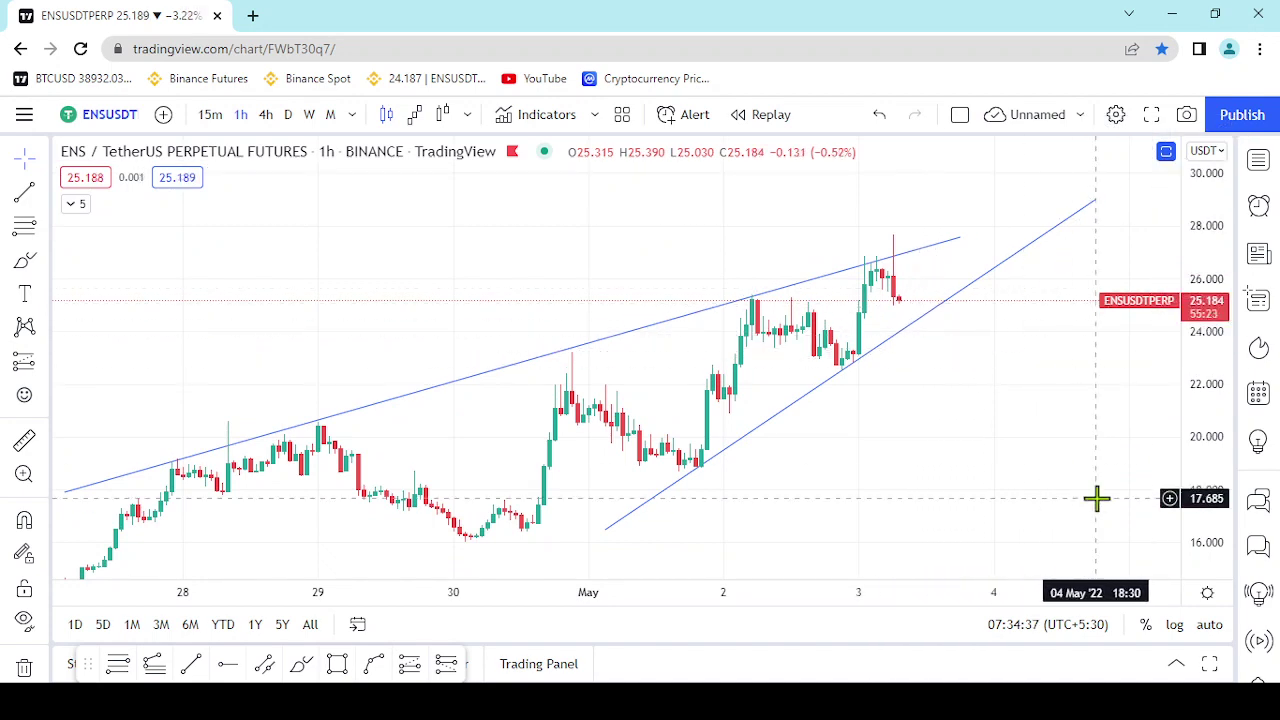
left_click_drag(1024, 377, 1011, 407)
scroll(1010, 407, "up", 2)
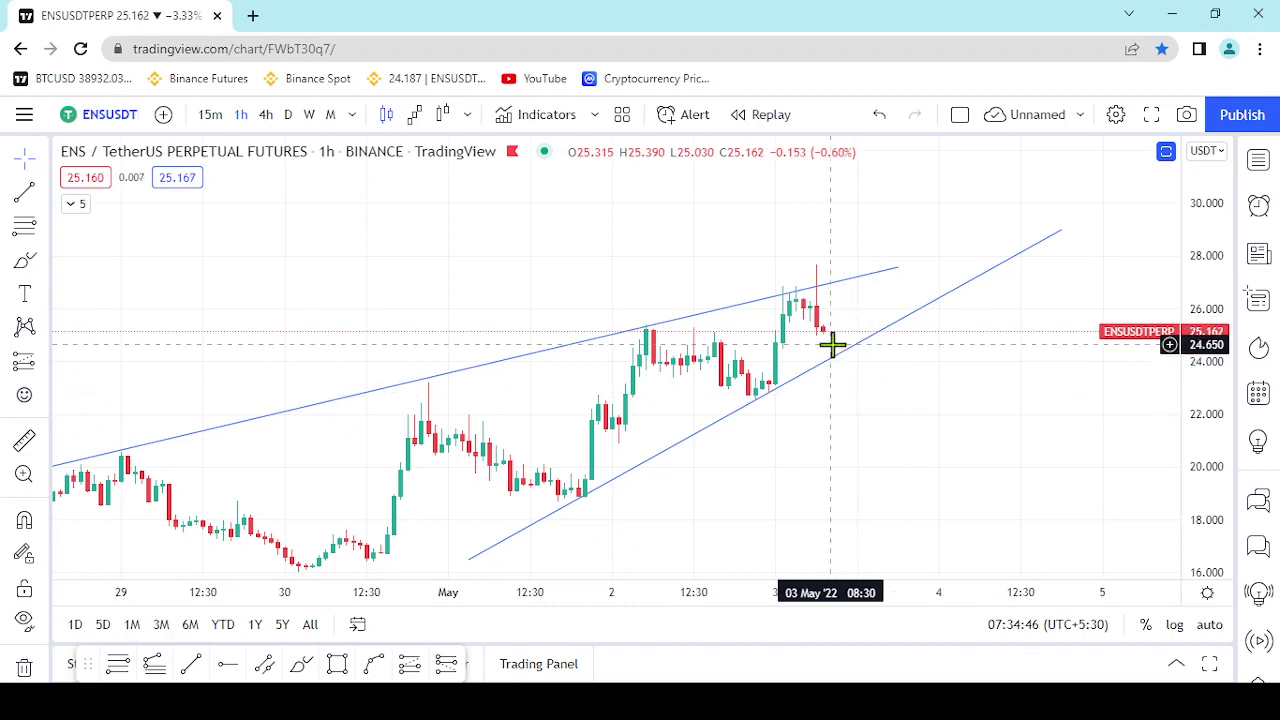
scroll(930, 397, "down", 1)
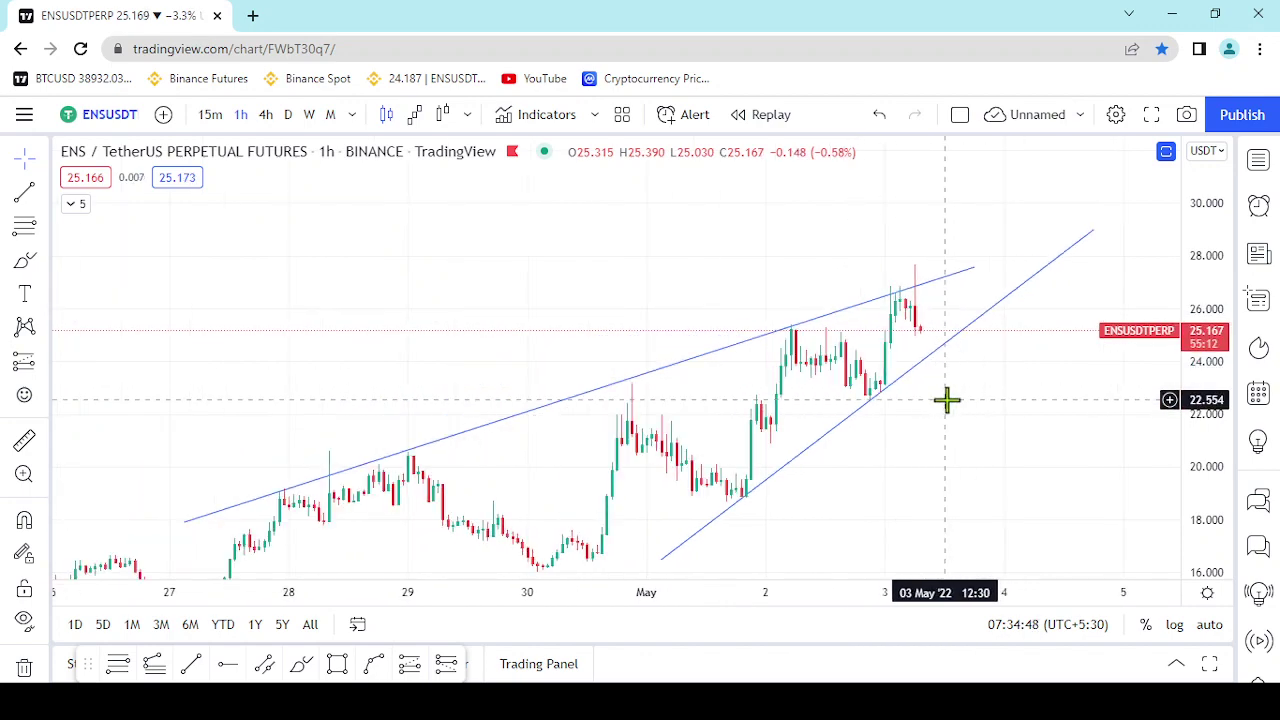
scroll(946, 400, "up", 1)
scroll(957, 434, "down", 2)
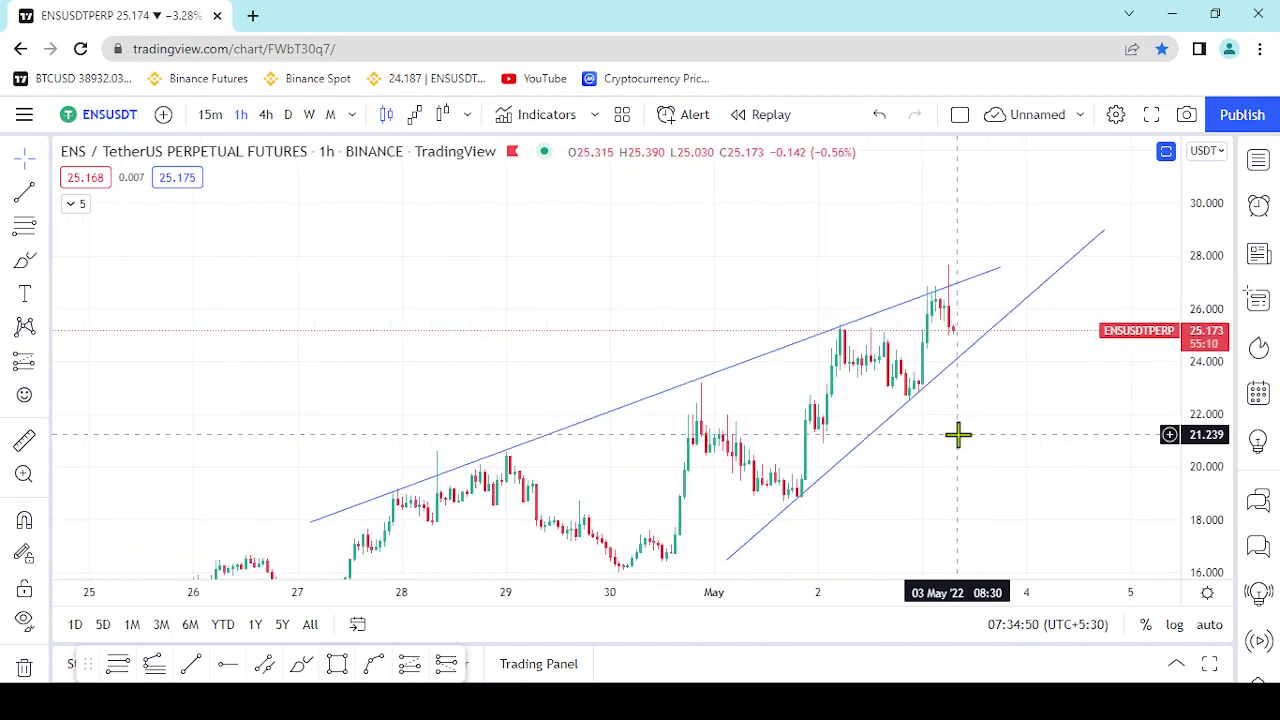
left_click_drag(954, 451, 1034, 346)
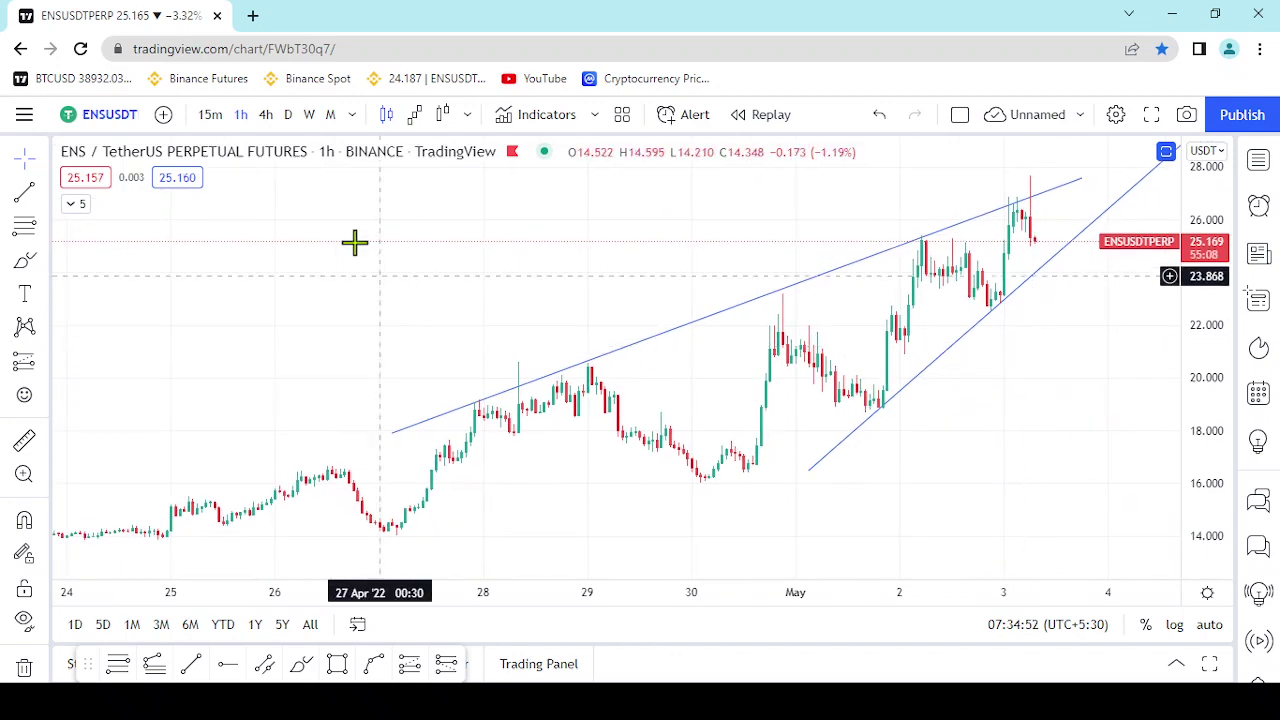
Switch the chart to the daily timeframe and compress the price scale to show prices above 42.5
left_click(288, 114)
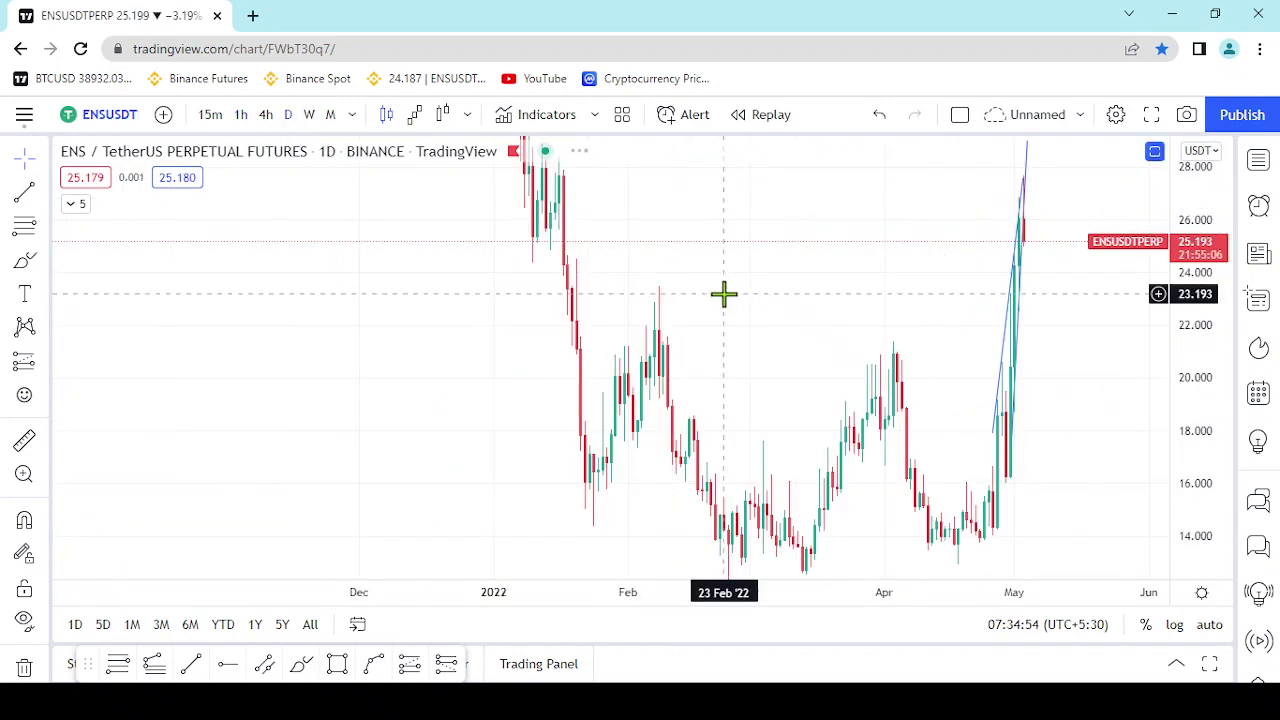
scroll(731, 300, "up", 3)
scroll(657, 261, "down", 3)
left_click_drag(786, 223, 667, 98)
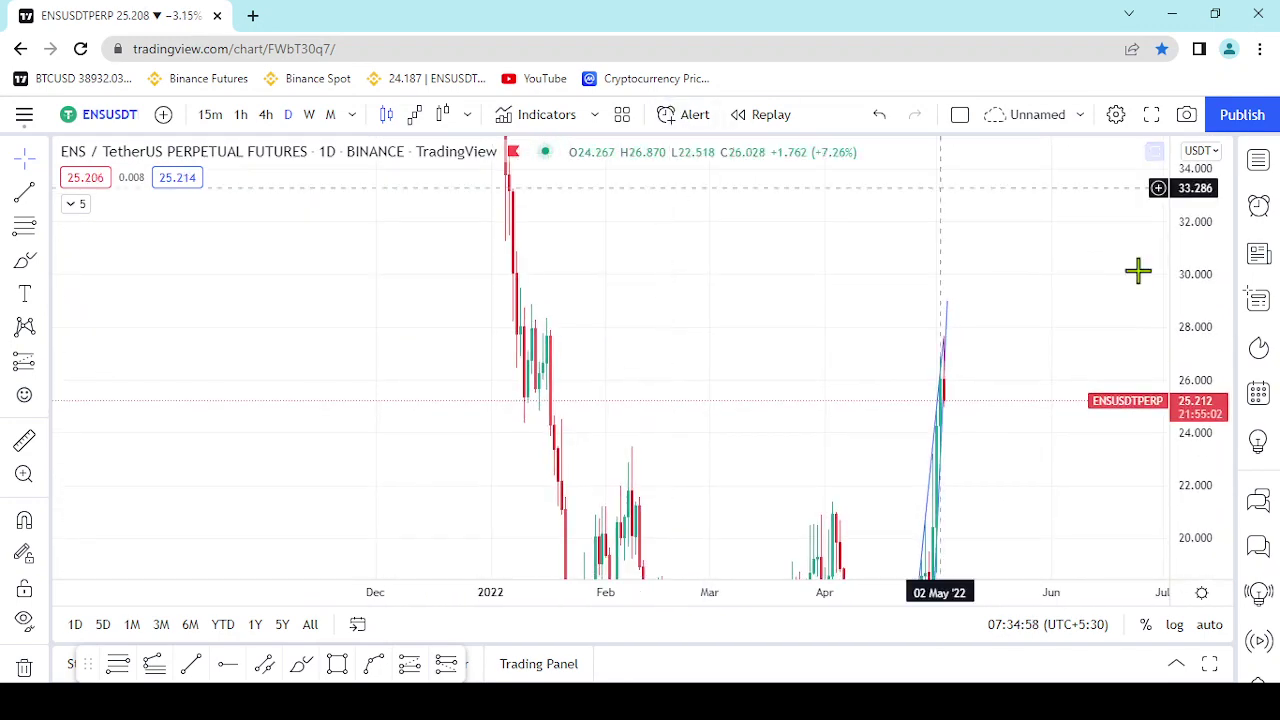
left_click_drag(1197, 209, 1192, 469)
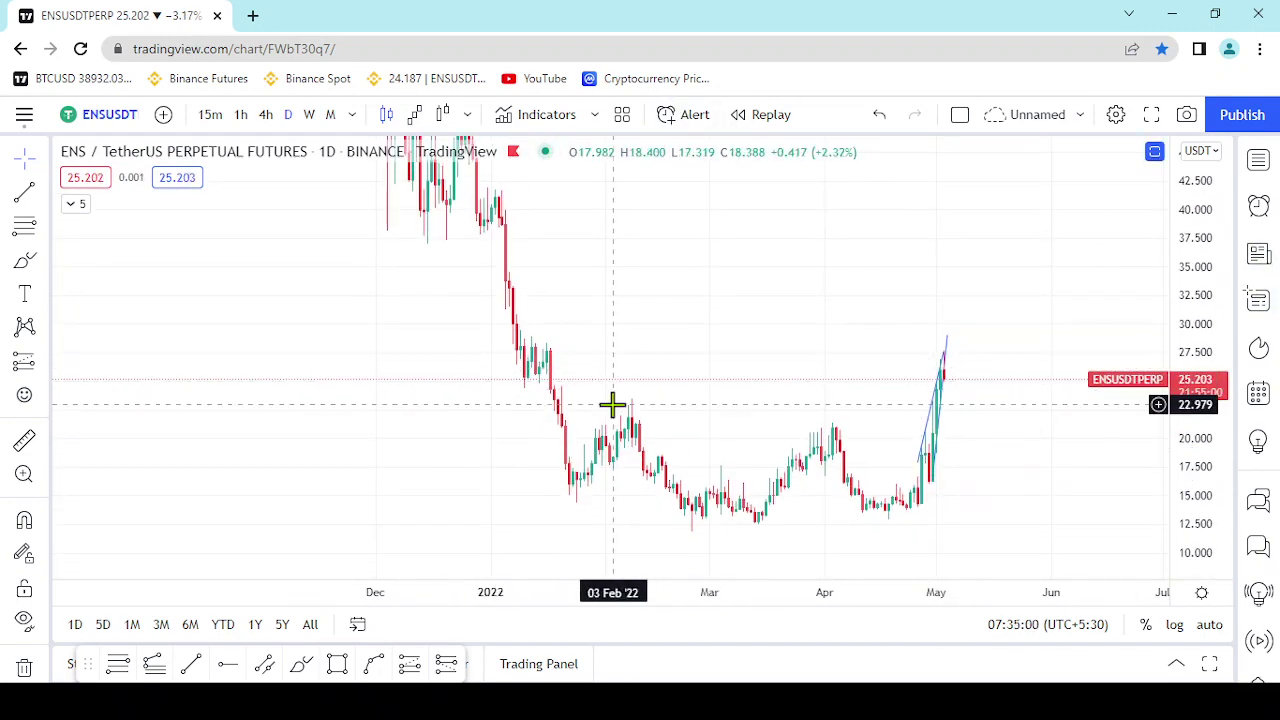
Examine the daily price action from the January decline to the early May rise inside the trend lines
scroll(612, 405, "up", 3)
left_click_drag(499, 383, 660, 377)
scroll(660, 377, "up", 2)
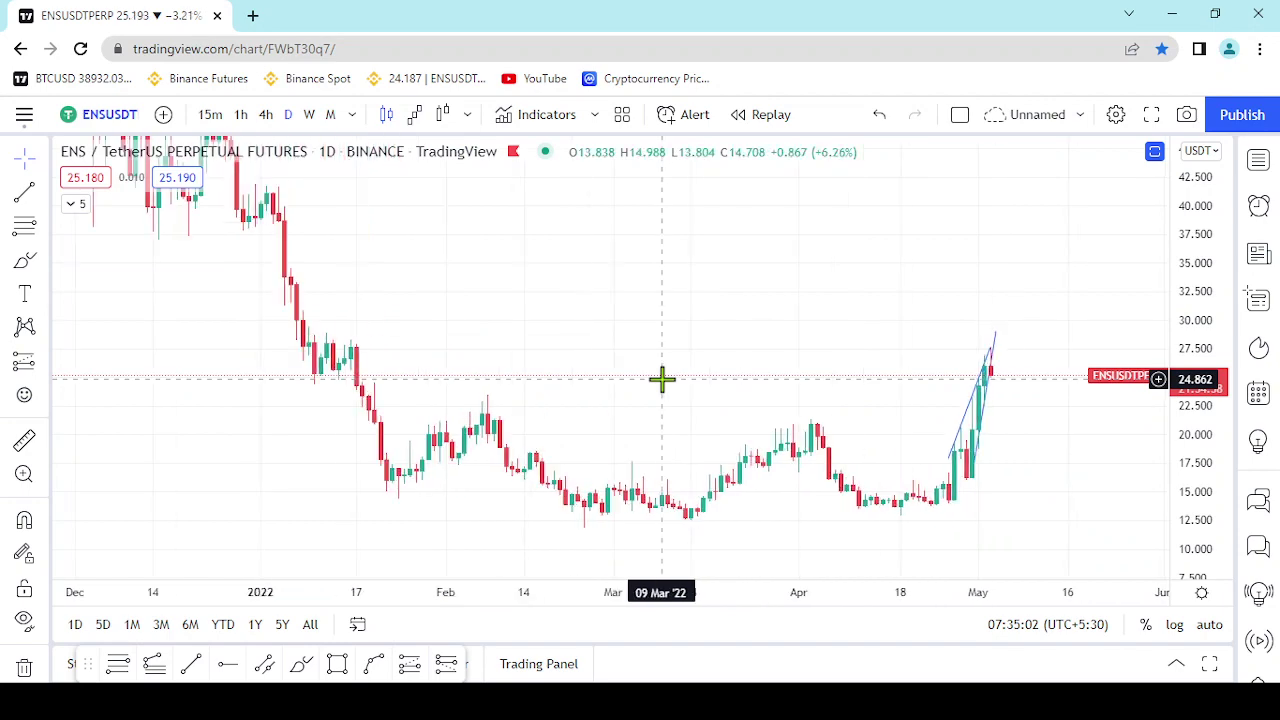
left_click_drag(569, 363, 669, 350)
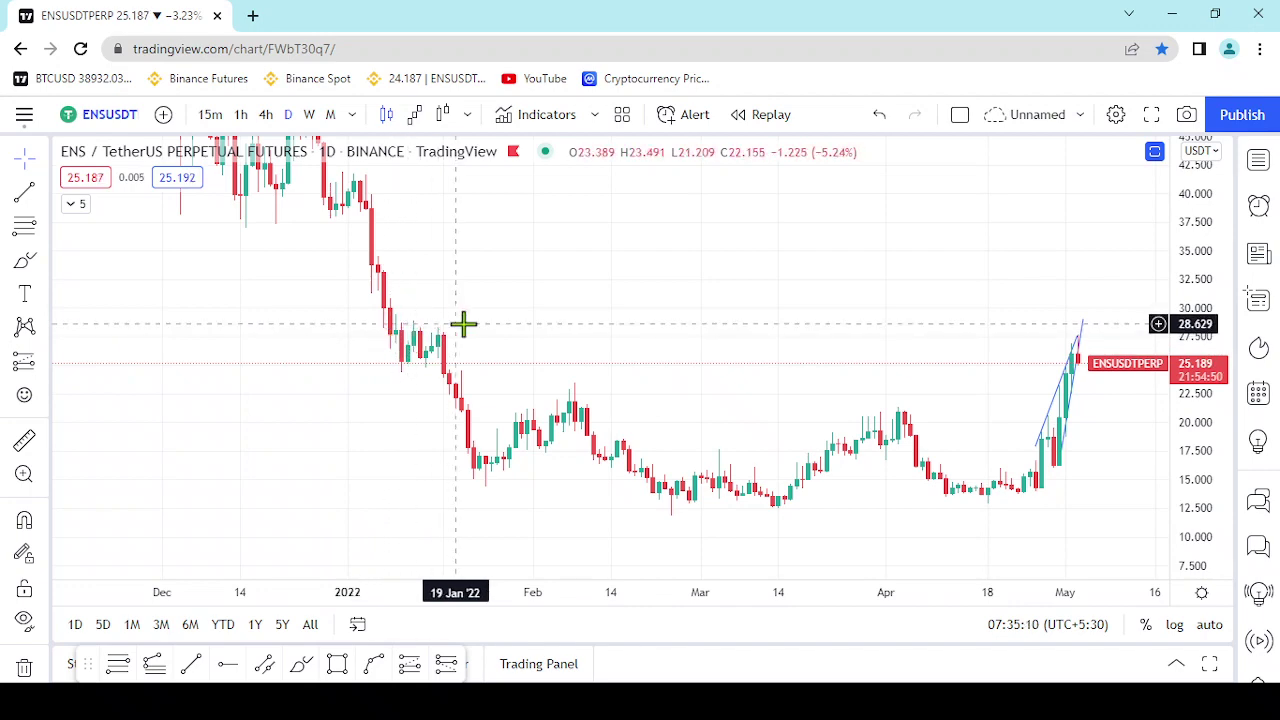
left_click_drag(653, 334, 497, 309)
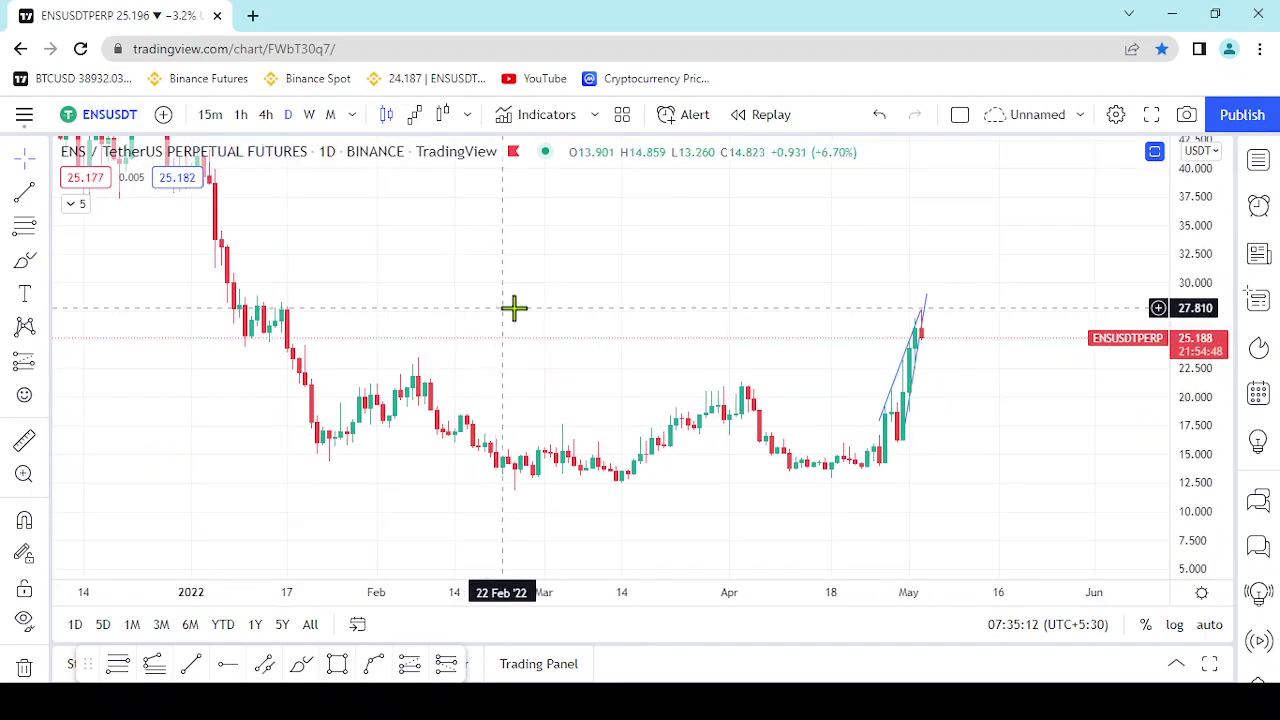
scroll(525, 308, "up", 8)
scroll(660, 290, "down", 5)
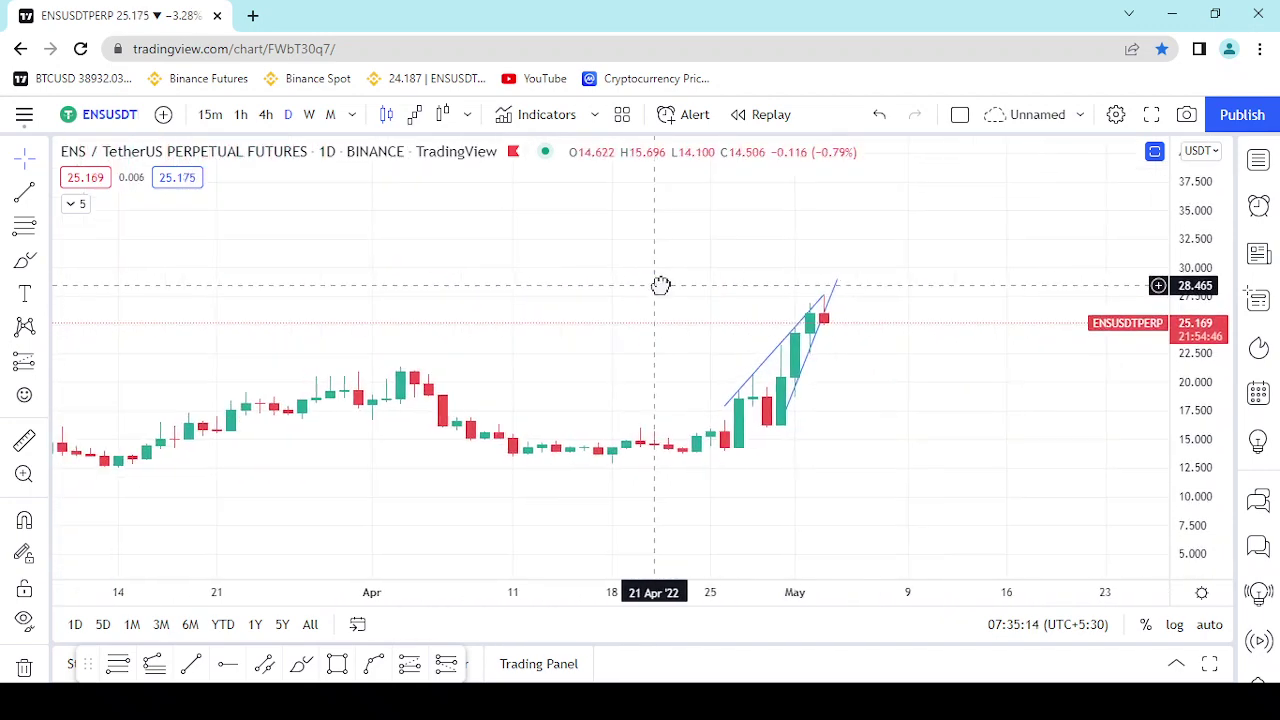
left_click_drag(855, 310, 560, 320)
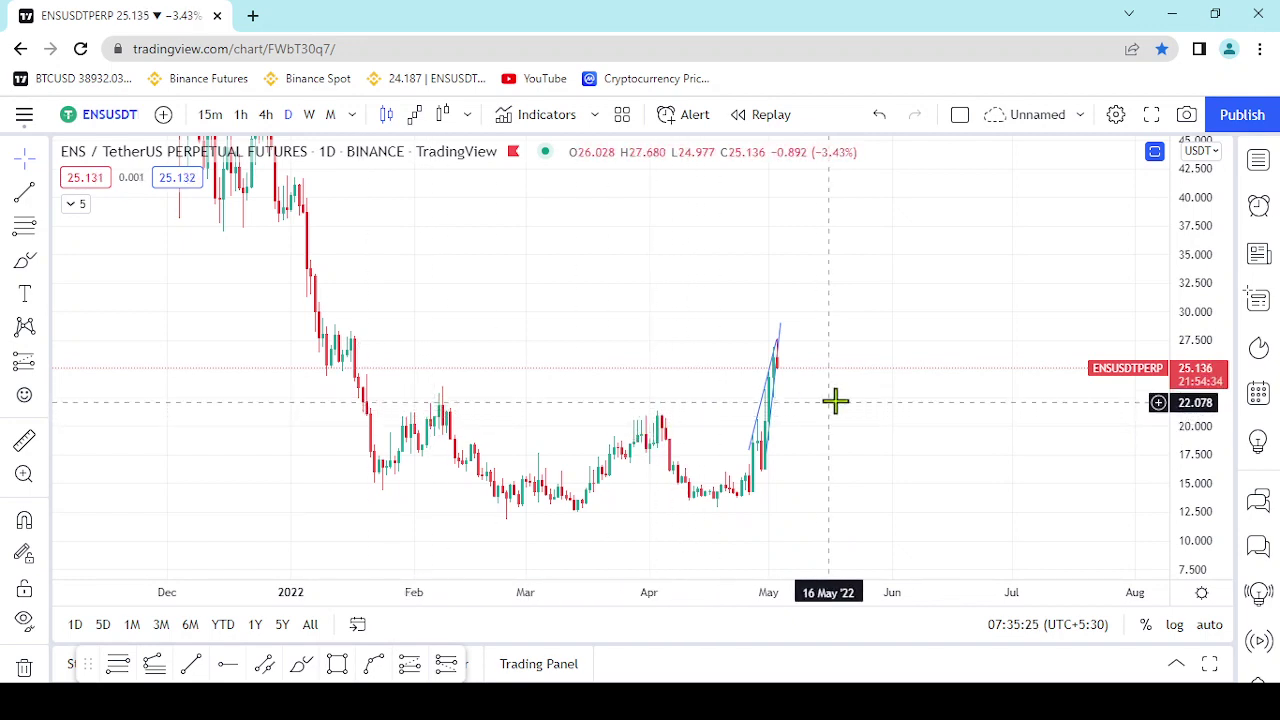
scroll(800, 417, "up", 5)
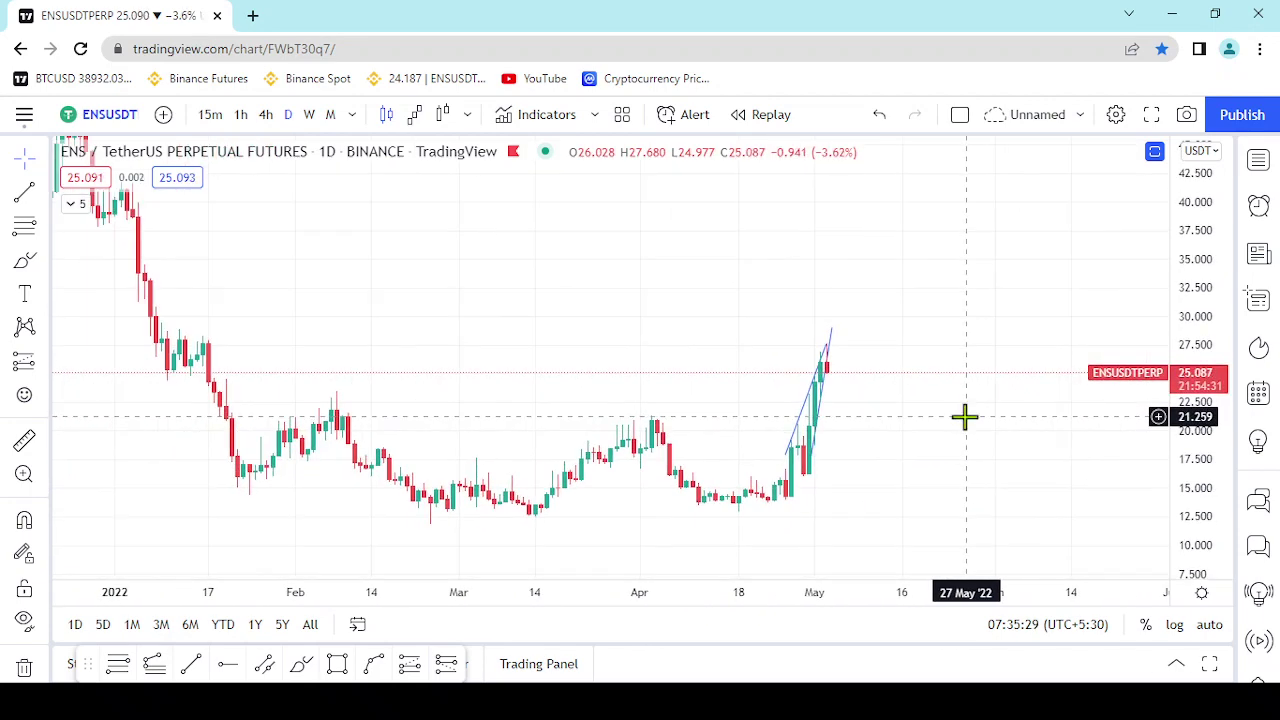
scroll(965, 417, "down", 2)
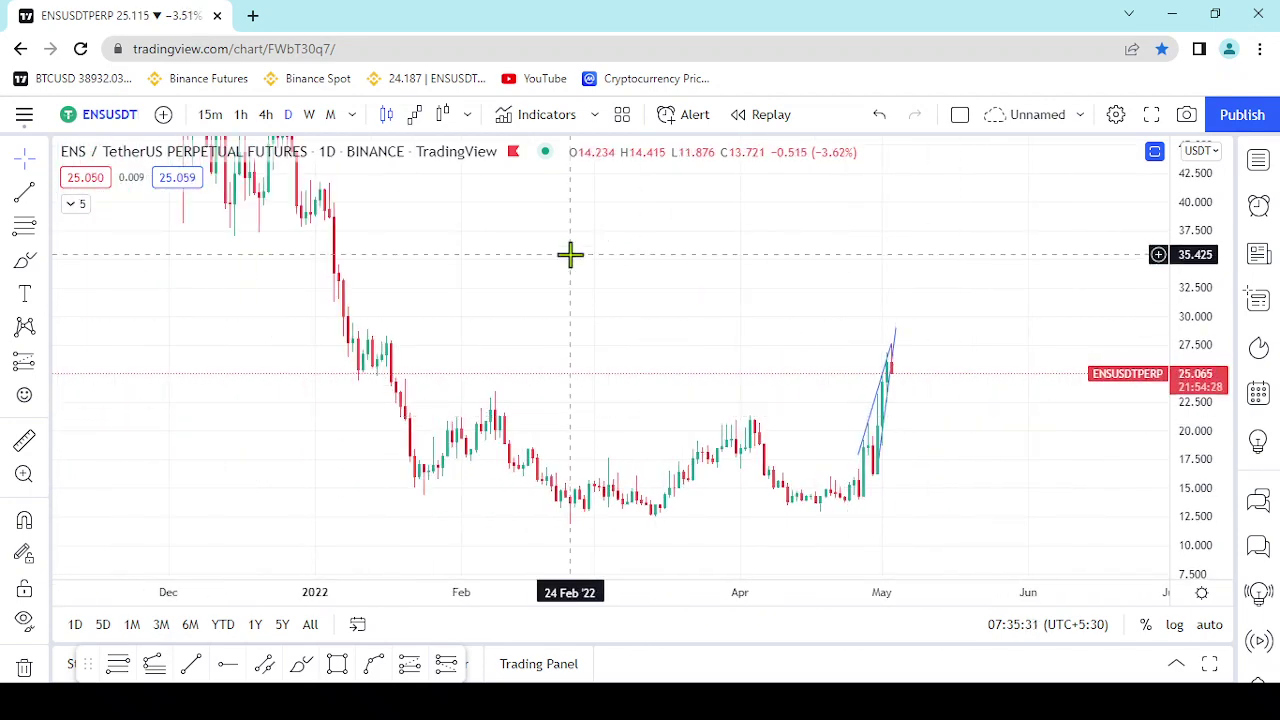
Switch the chart to the 4-hour timeframe and view the candles between the two trend lines
left_click(265, 116)
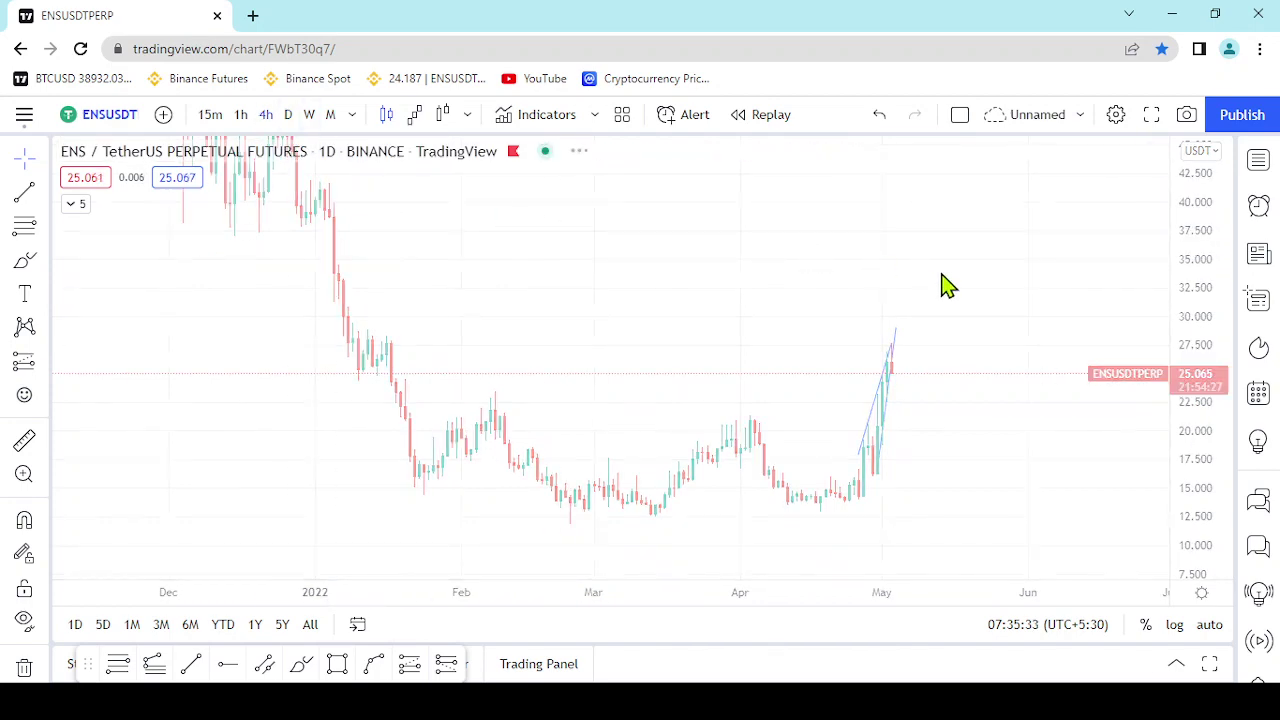
scroll(929, 284, "up", 3)
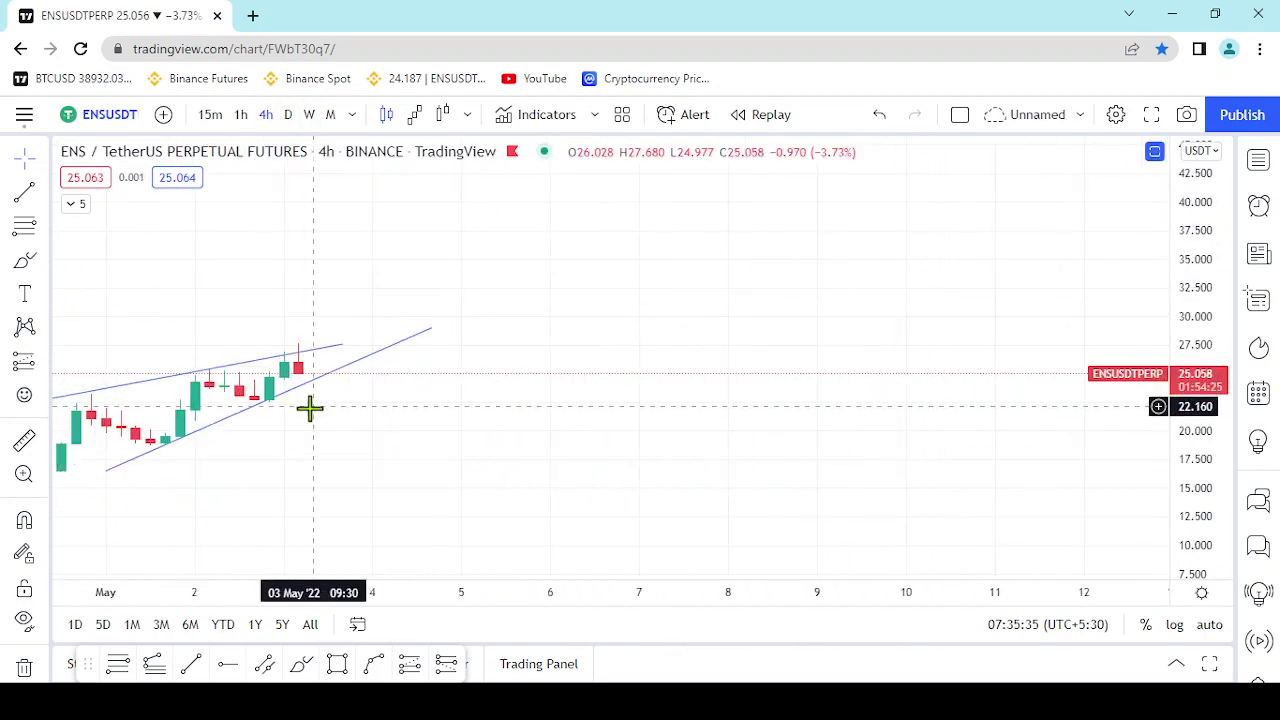
Examine the latest 4-hour candles between the two trend lines, from the late April rise to 3 May
left_click_drag(389, 417, 757, 397)
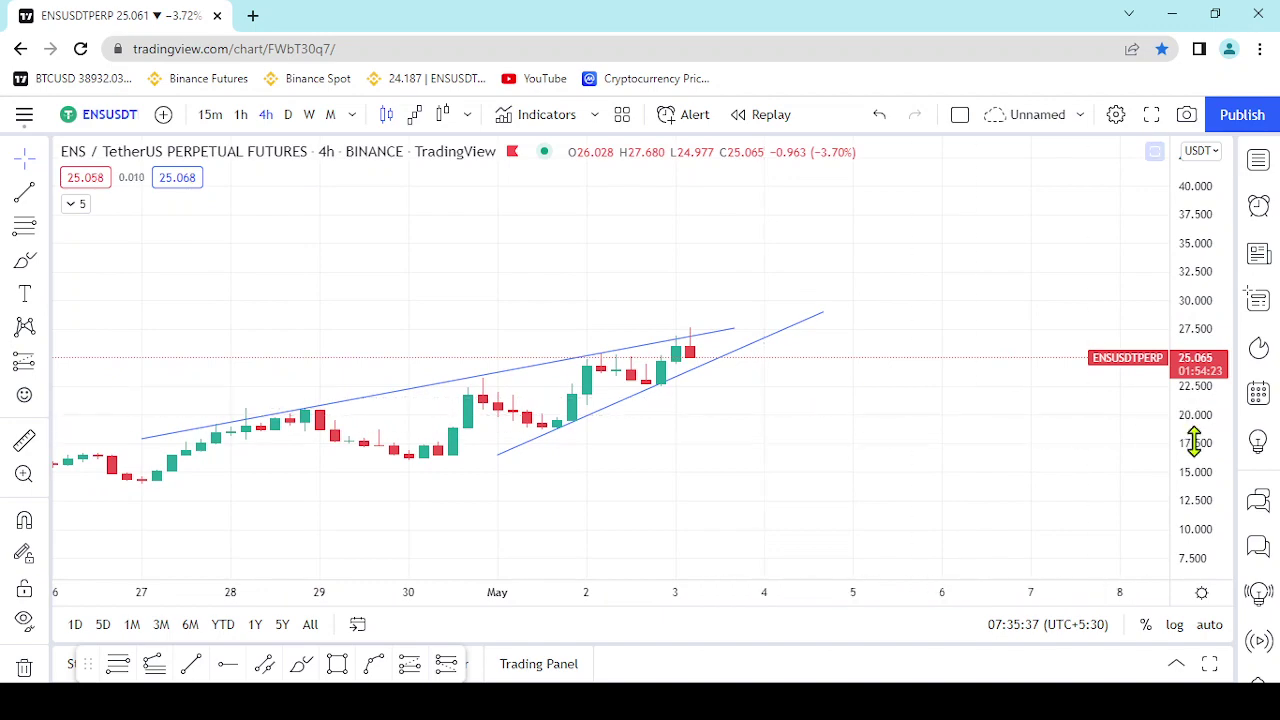
left_click_drag(1194, 429, 1194, 272)
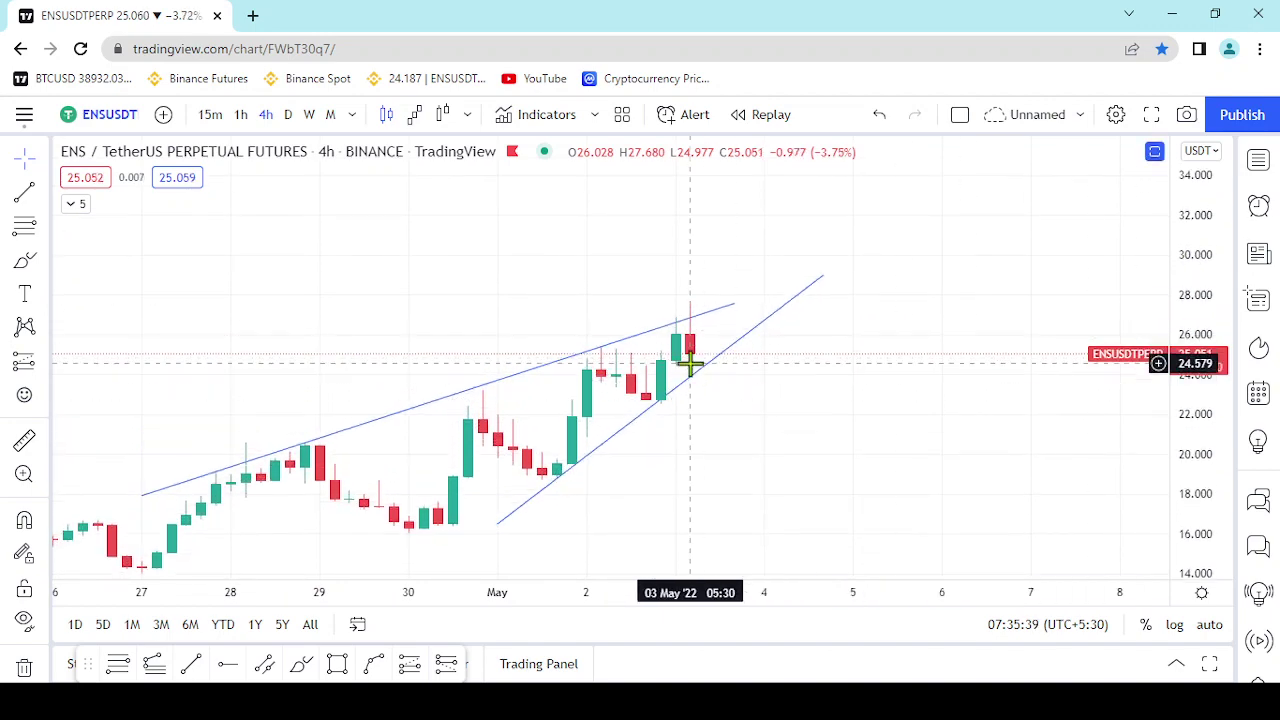
left_click_drag(738, 414, 808, 436)
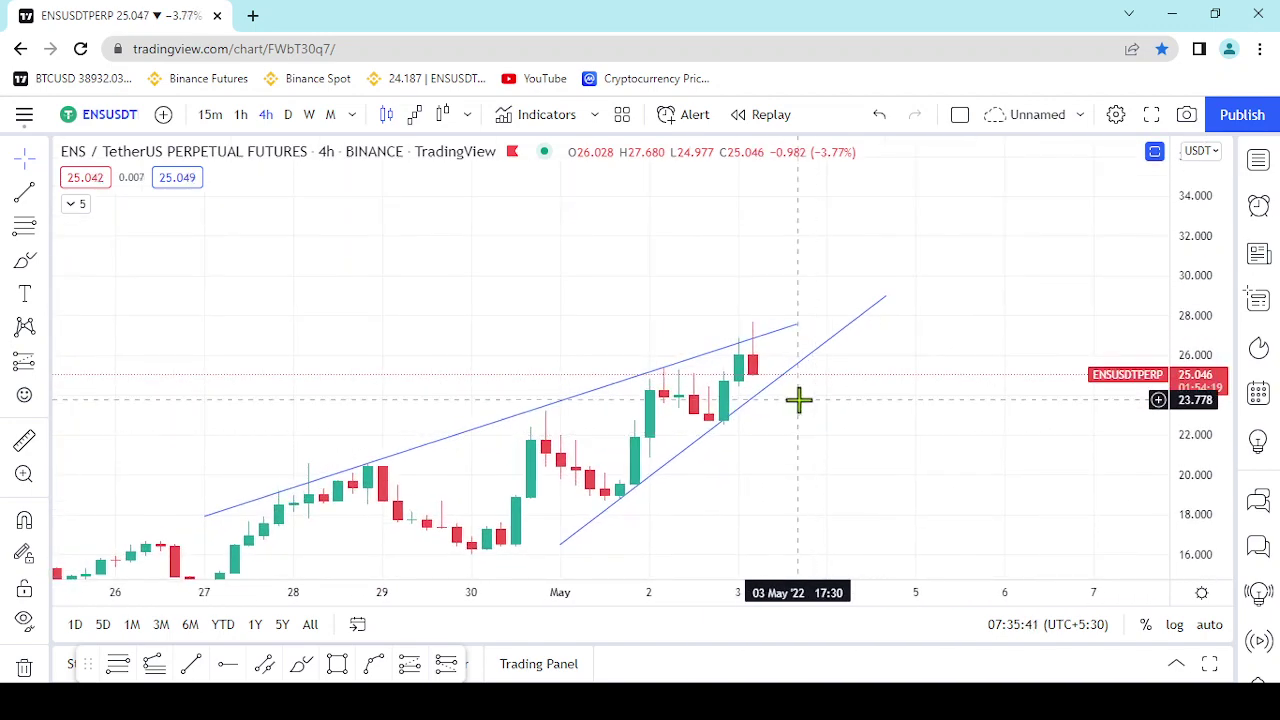
scroll(799, 400, "up", 1)
scroll(770, 420, "up", 2)
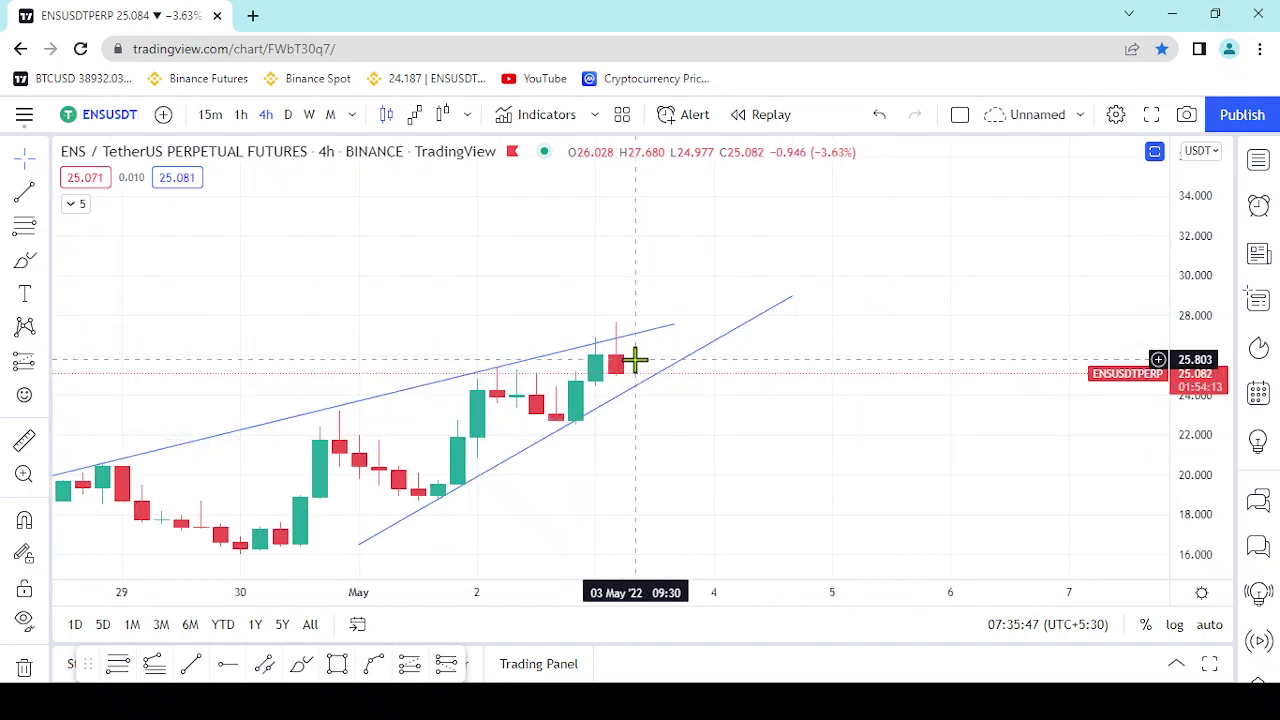
left_click_drag(706, 423, 789, 423)
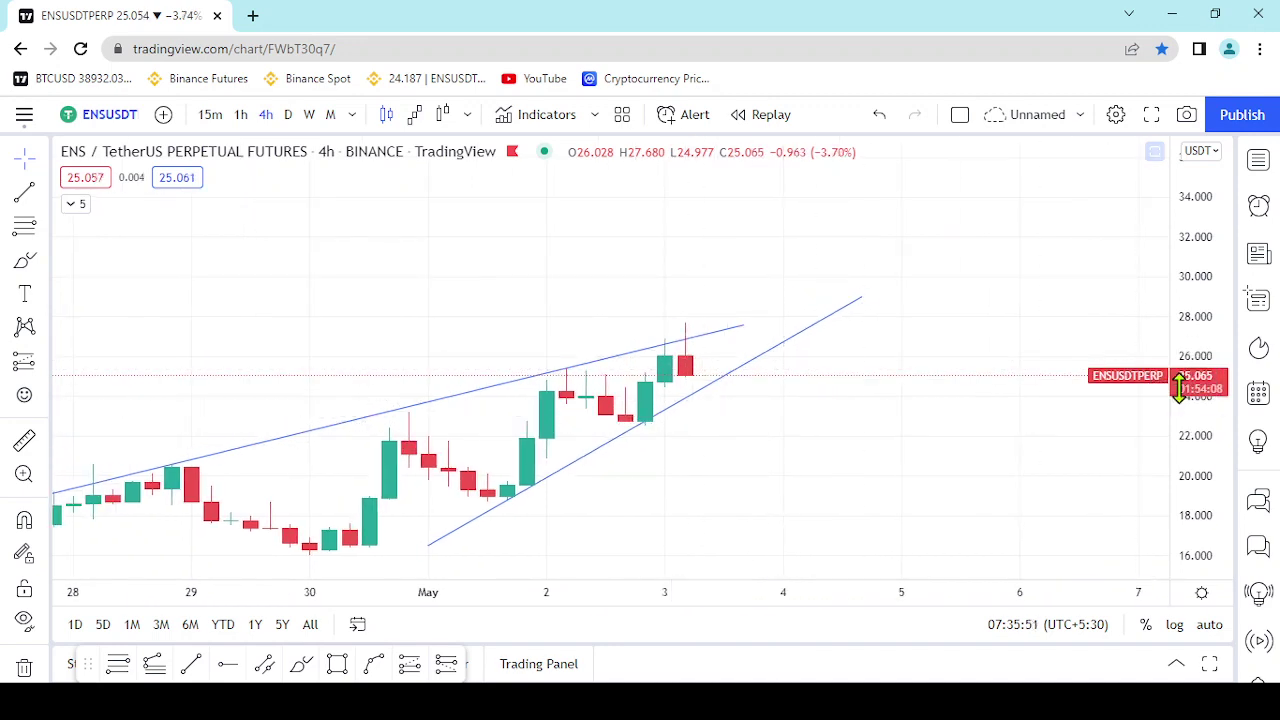
left_click(716, 382)
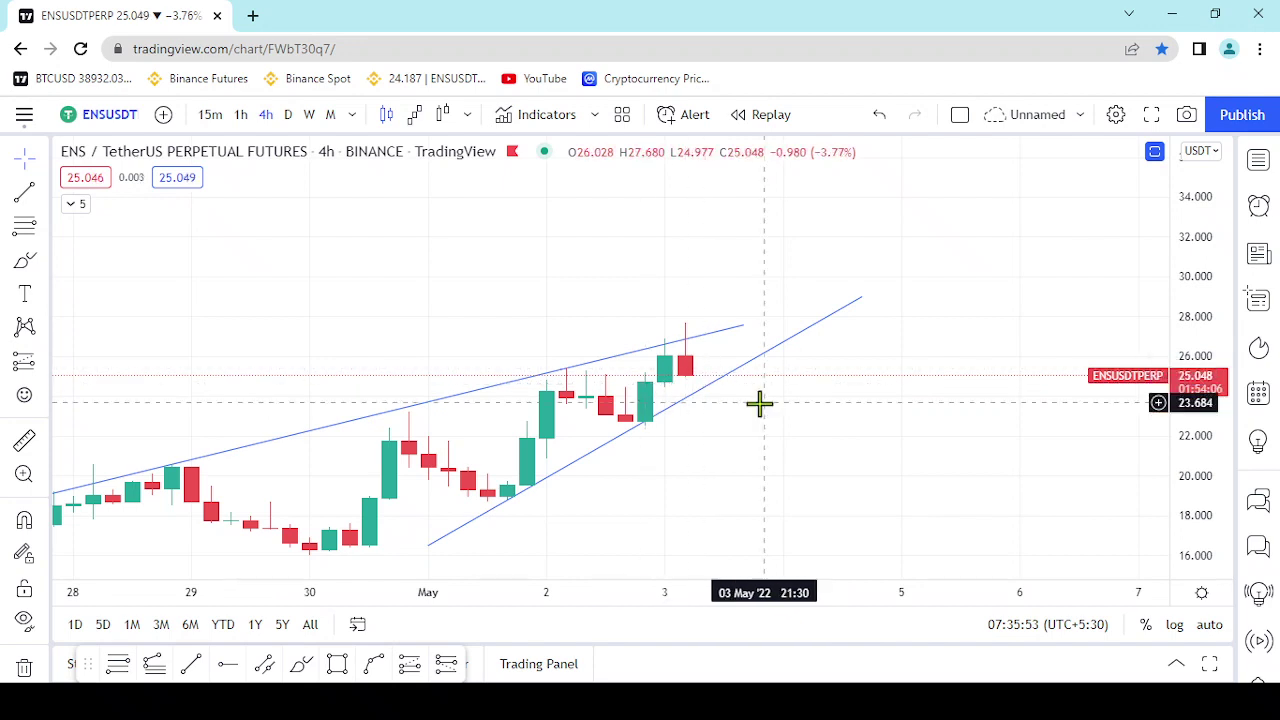
left_click_drag(760, 403, 834, 420)
left_click_drag(1154, 449, 1186, 362)
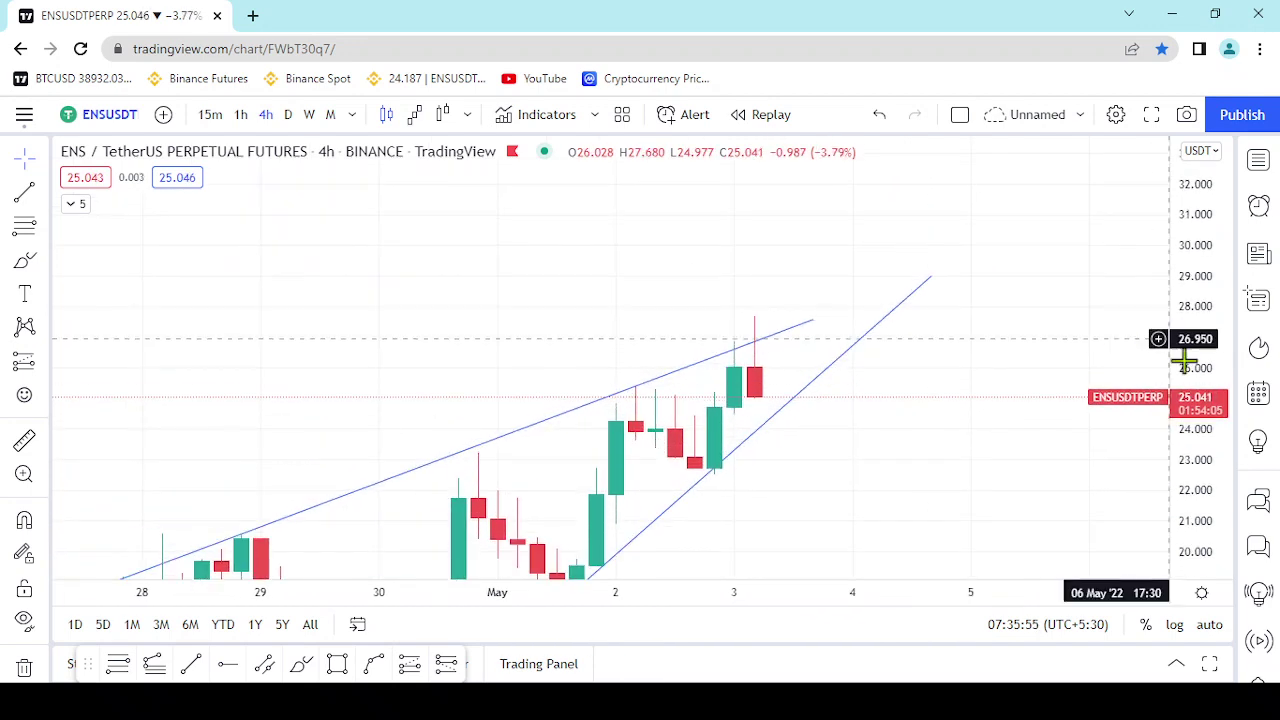
scroll(1118, 344, "right", 1)
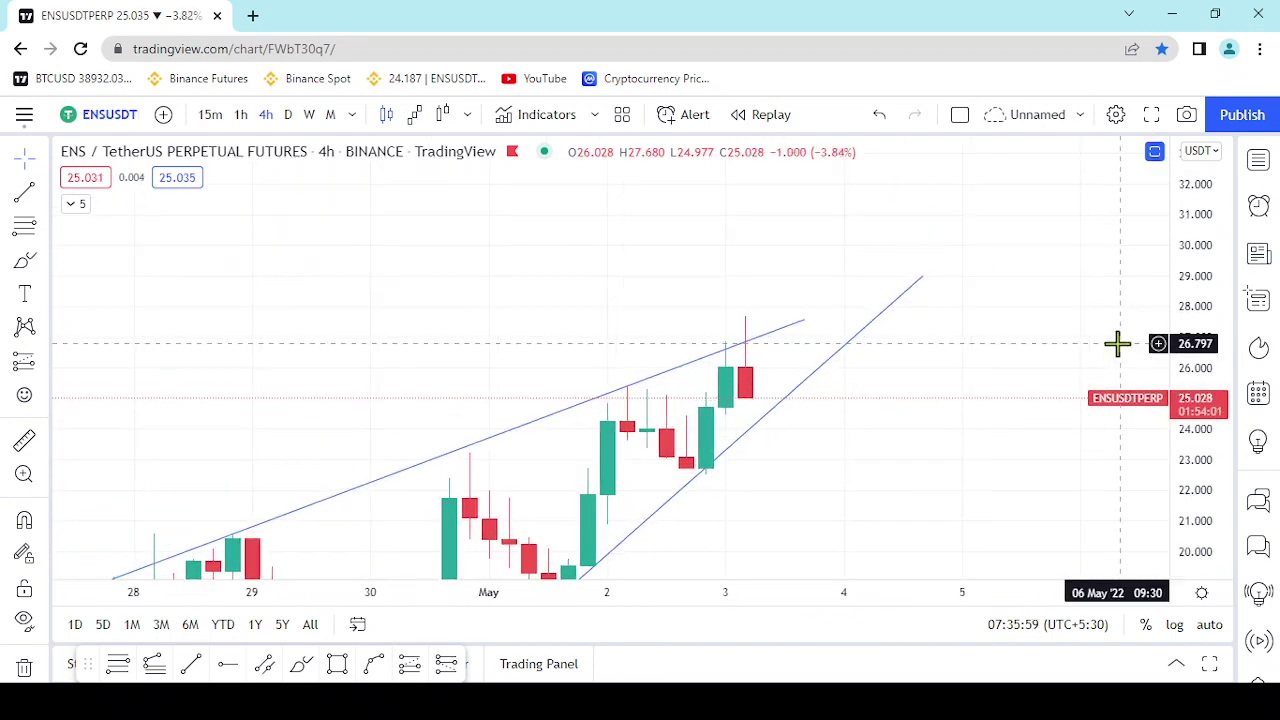
left_click_drag(866, 343, 931, 306)
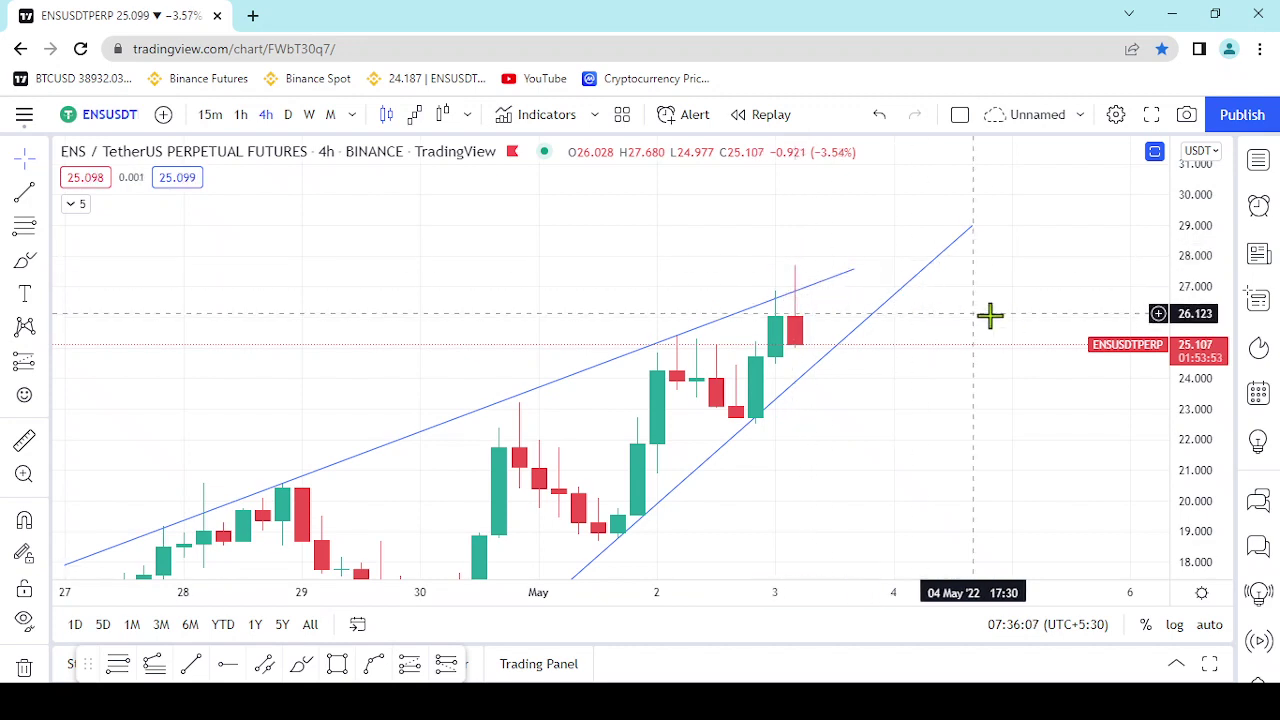
scroll(992, 337, "up", 2)
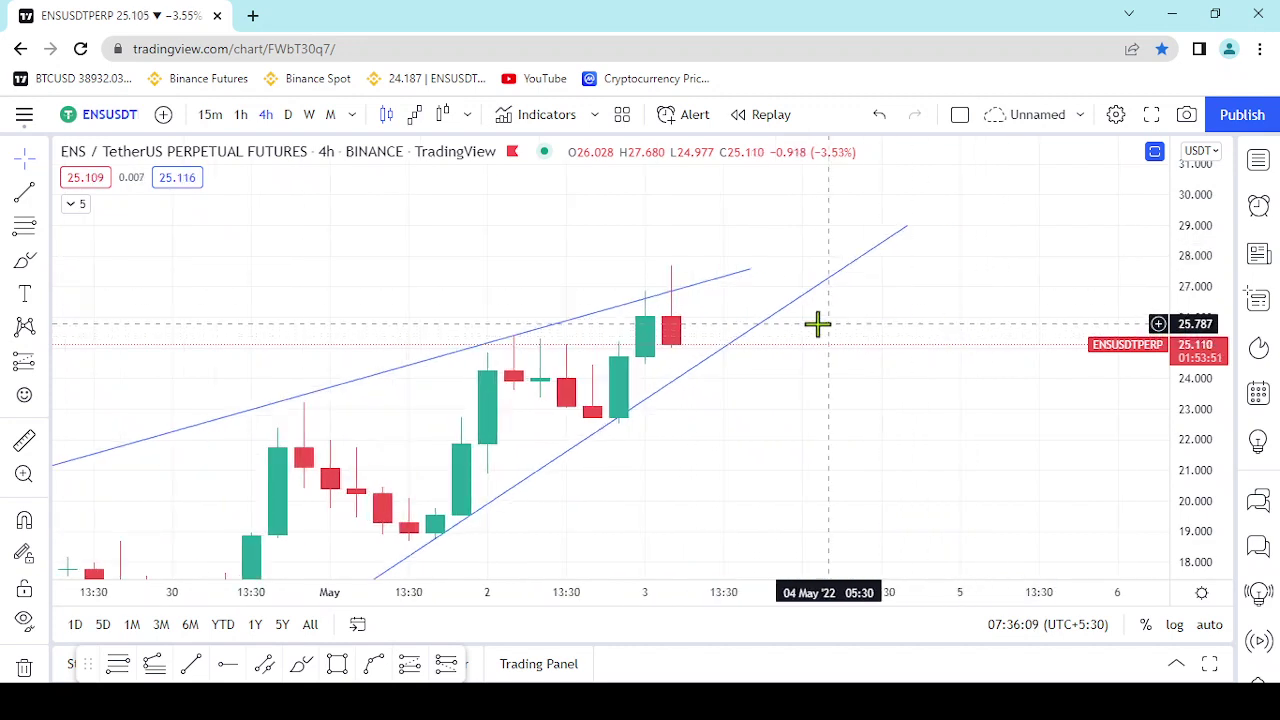
scroll(817, 323, "down", 3)
left_click_drag(1203, 220, 1040, 349)
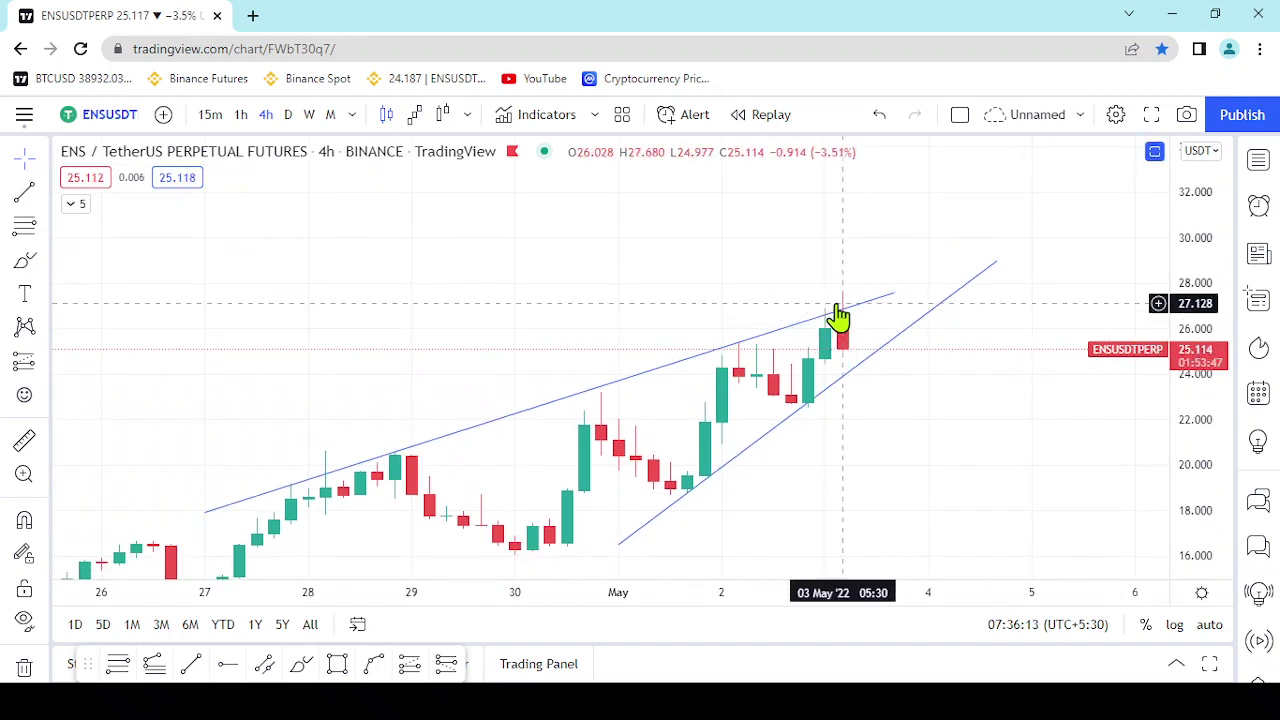
Review the 4-hour price history back to January 2022 and return to the latest candles between the trend lines
scroll(838, 316, "down", 3)
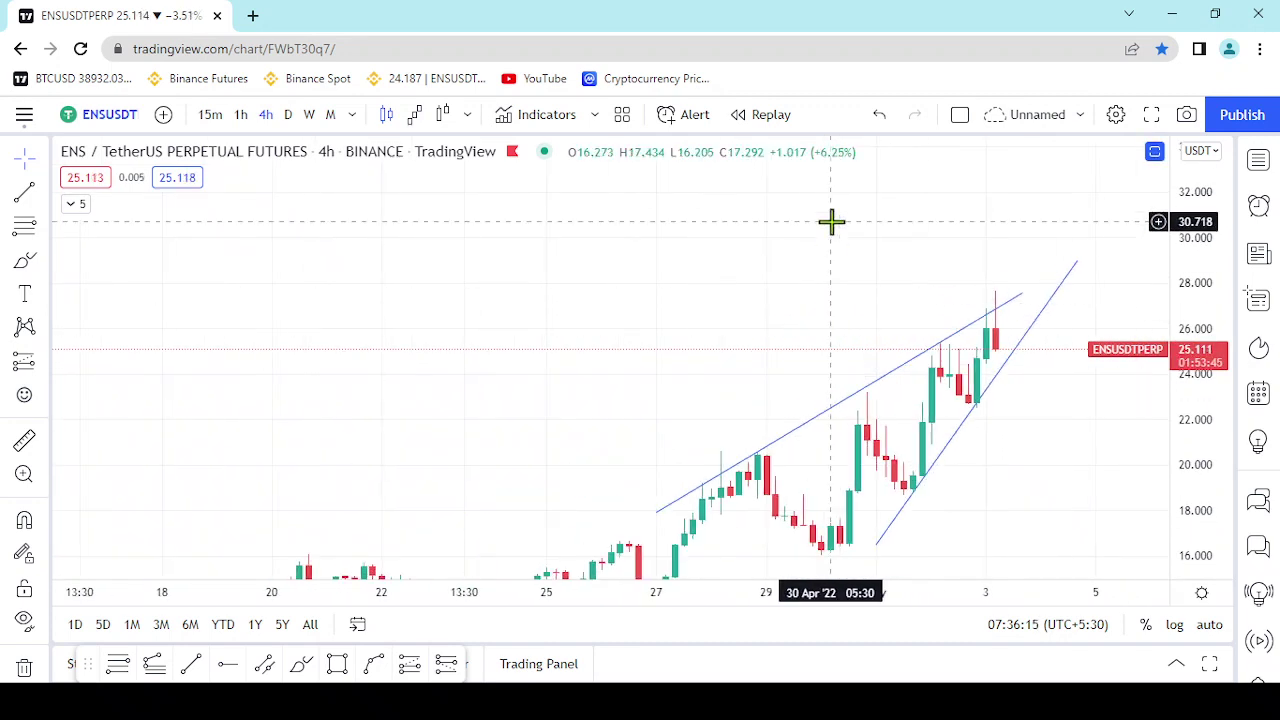
scroll(800, 206, "down", 8)
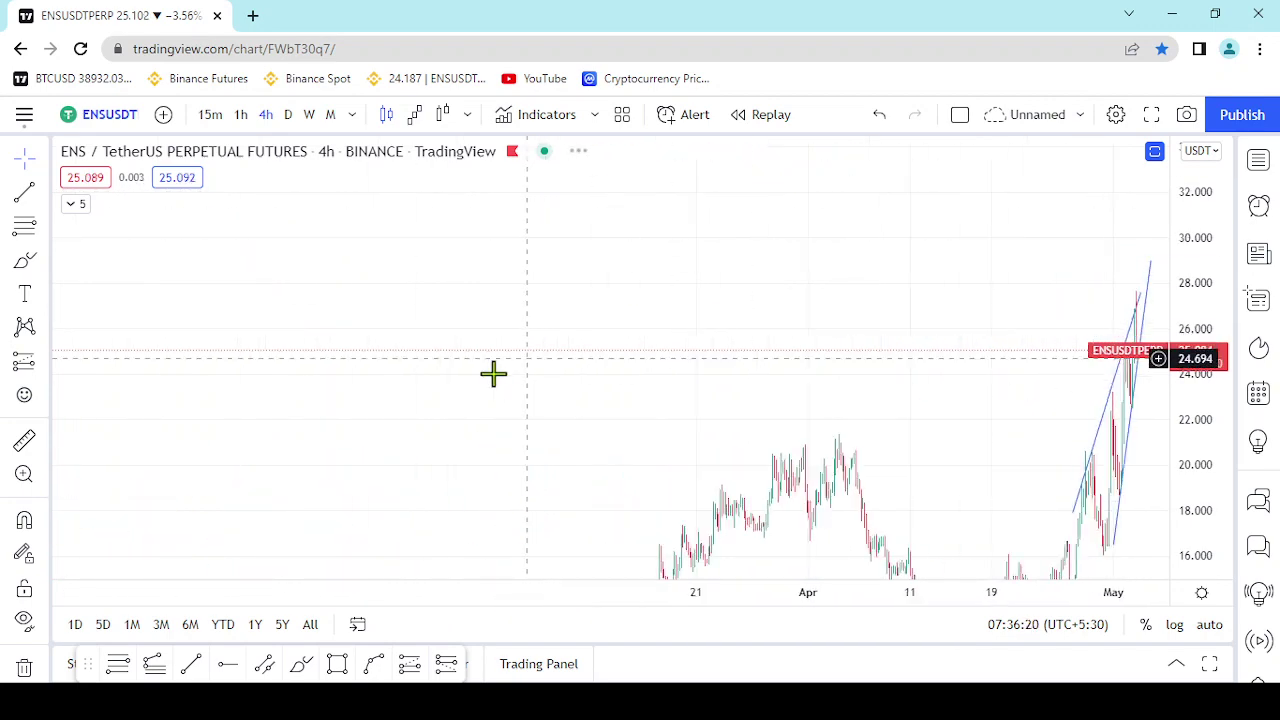
scroll(500, 368, "down", 4)
left_click_drag(533, 405, 625, 349)
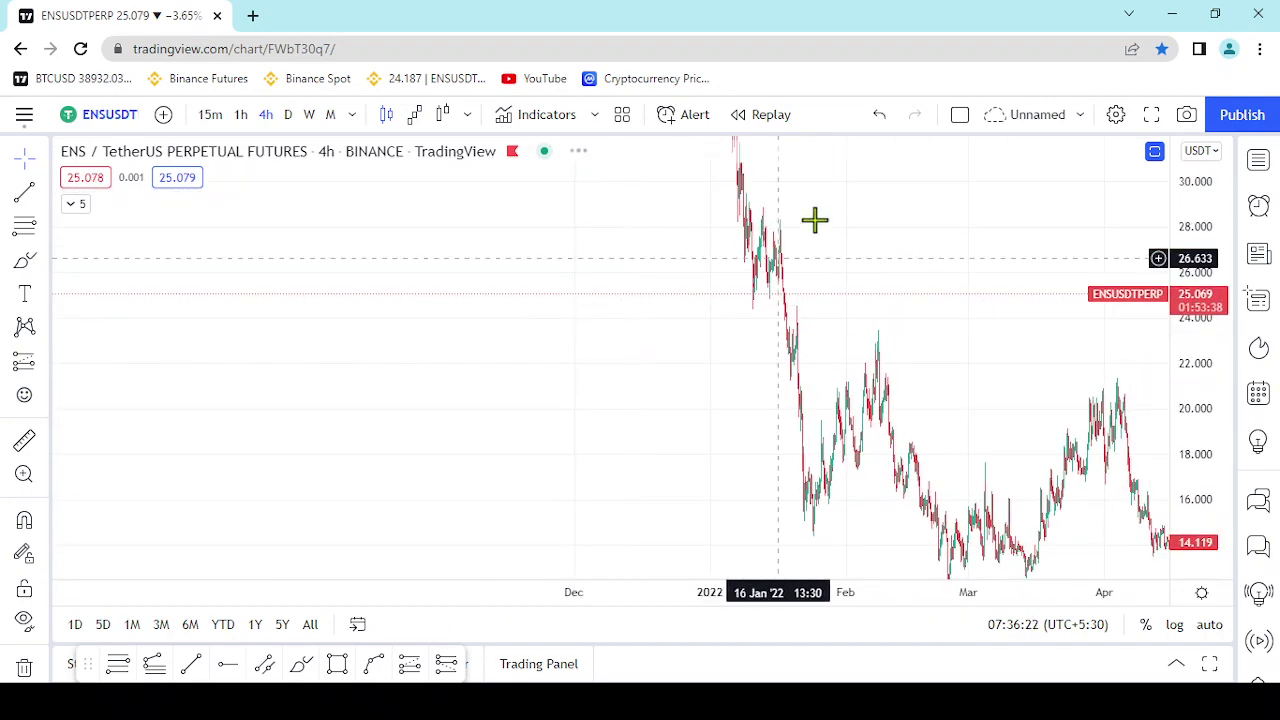
left_click_drag(874, 246, 433, 344)
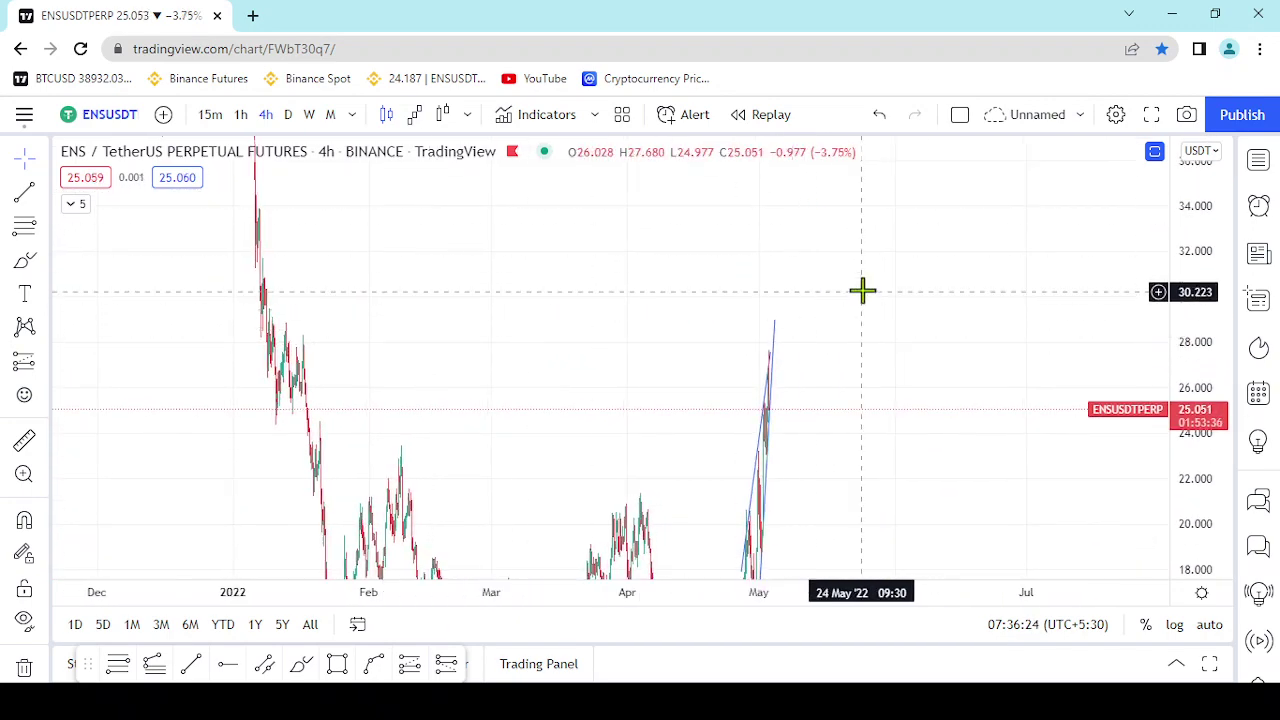
left_click_drag(831, 321, 1014, 277)
scroll(1003, 280, "up", 5)
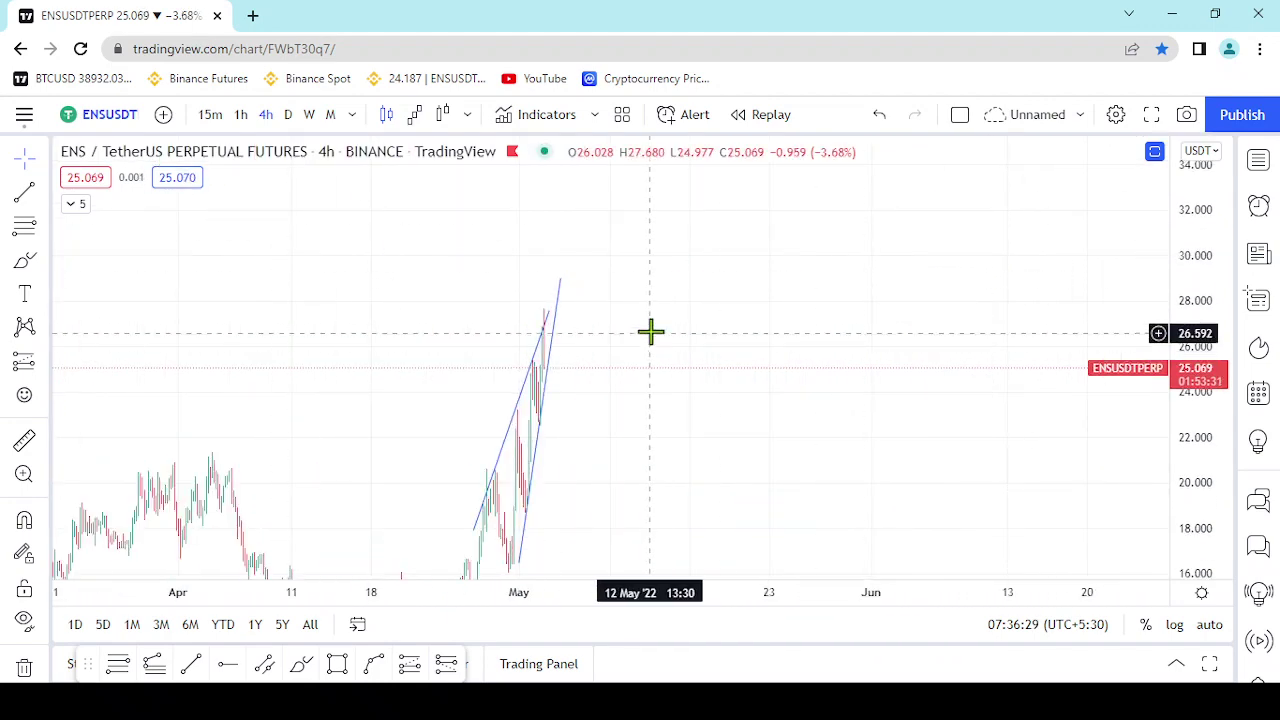
left_click_drag(706, 392, 961, 307)
scroll(963, 307, "up", 3)
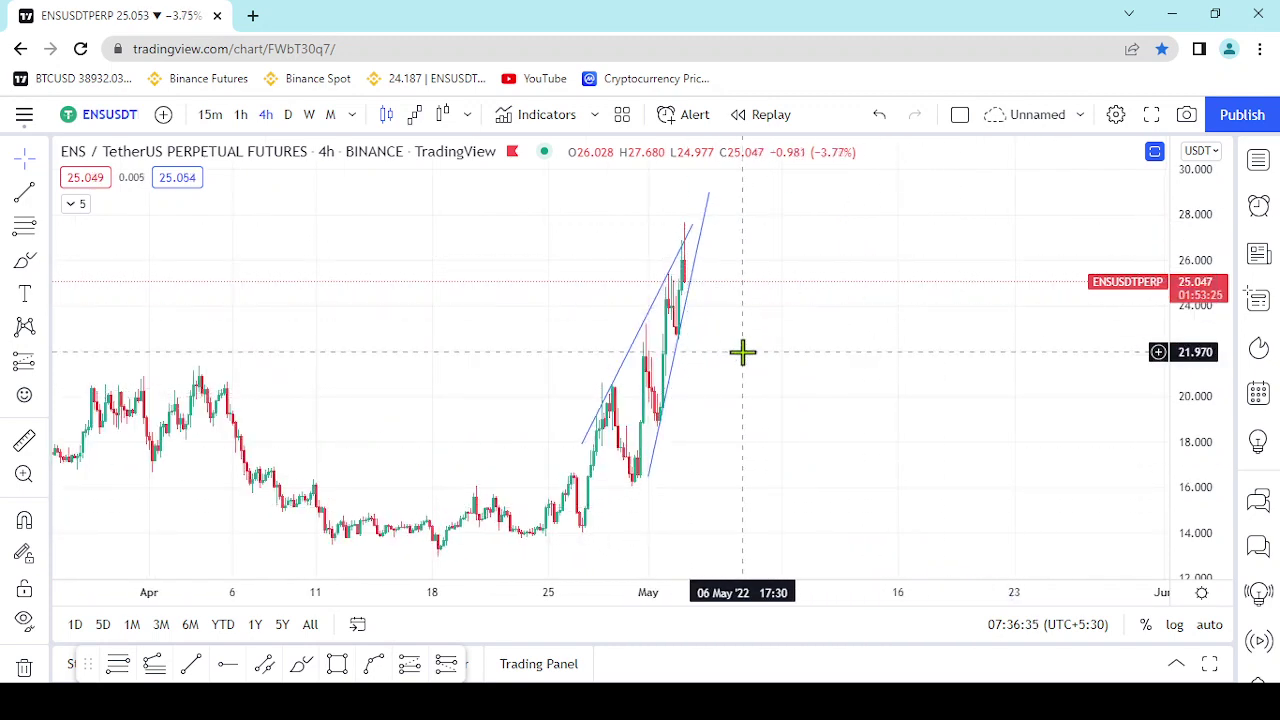
scroll(695, 375, "up", 3)
left_click_drag(556, 371, 1028, 376)
scroll(911, 391, "up", 3)
scroll(888, 394, "up", 2)
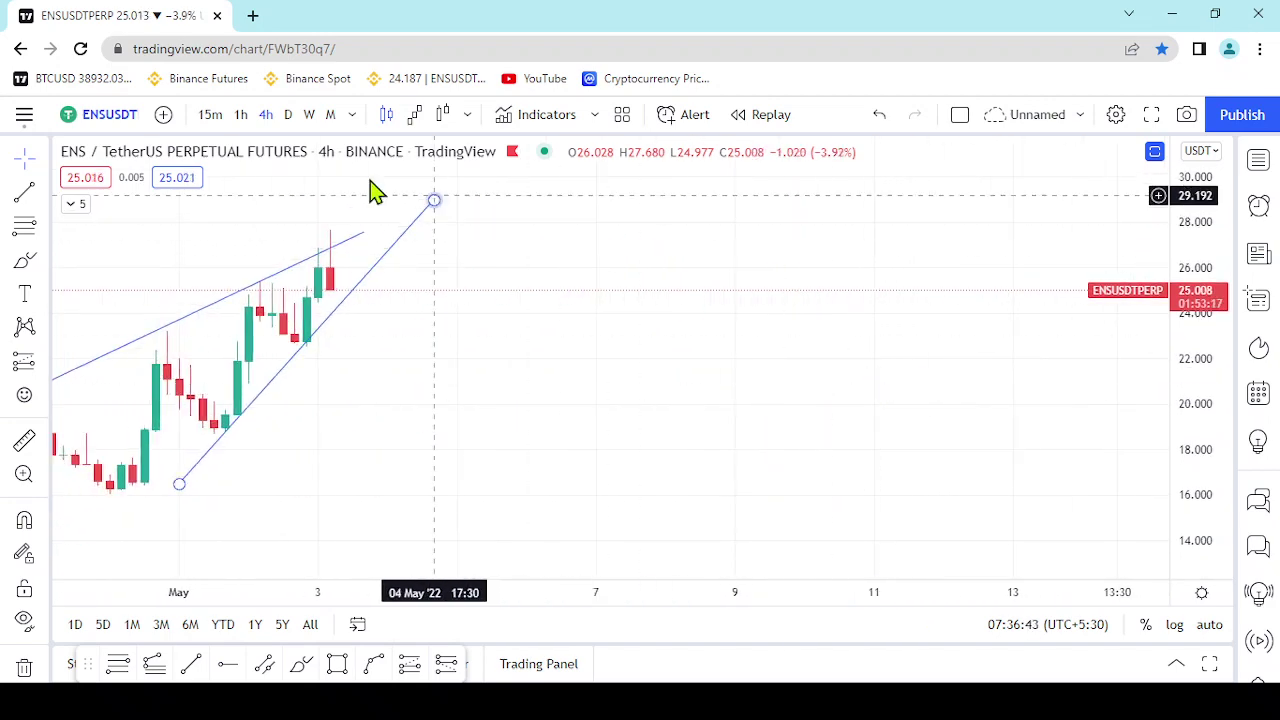
Switch the chart to the 1-hour timeframe and enlarge the latest candles between the two trend lines
left_click(243, 116)
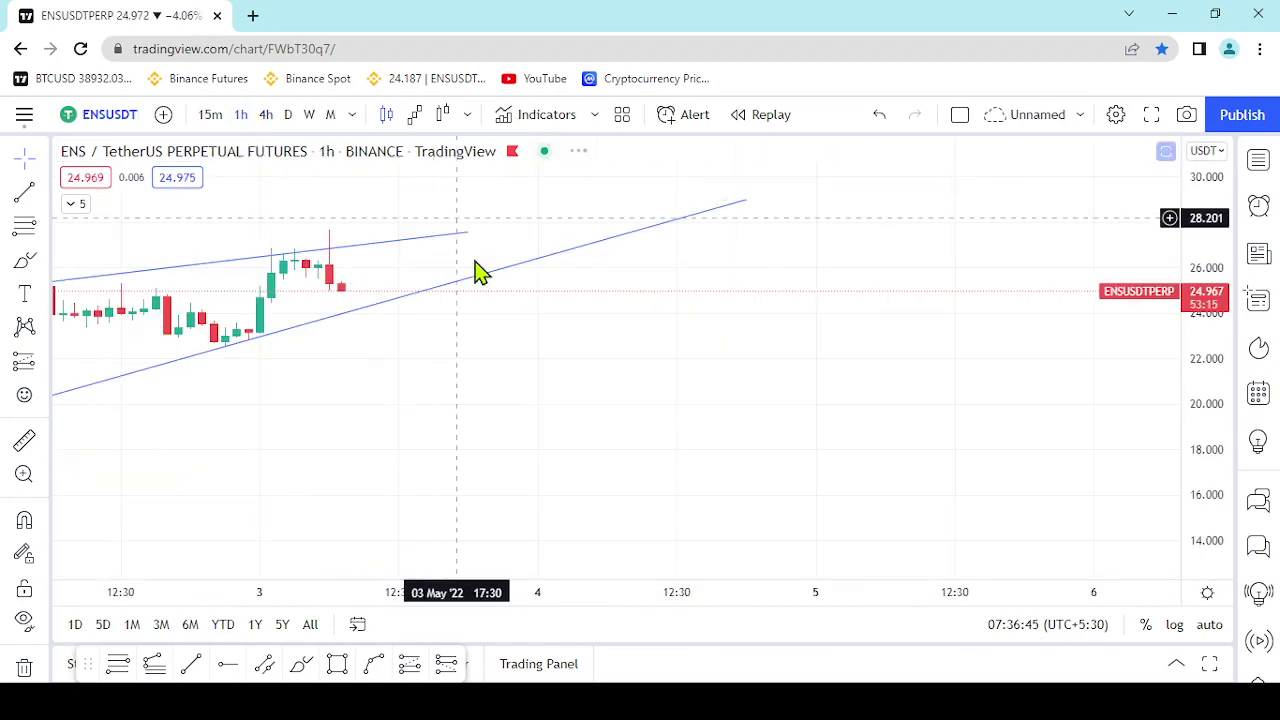
scroll(537, 406, "down", 5)
left_click_drag(825, 388, 825, 390)
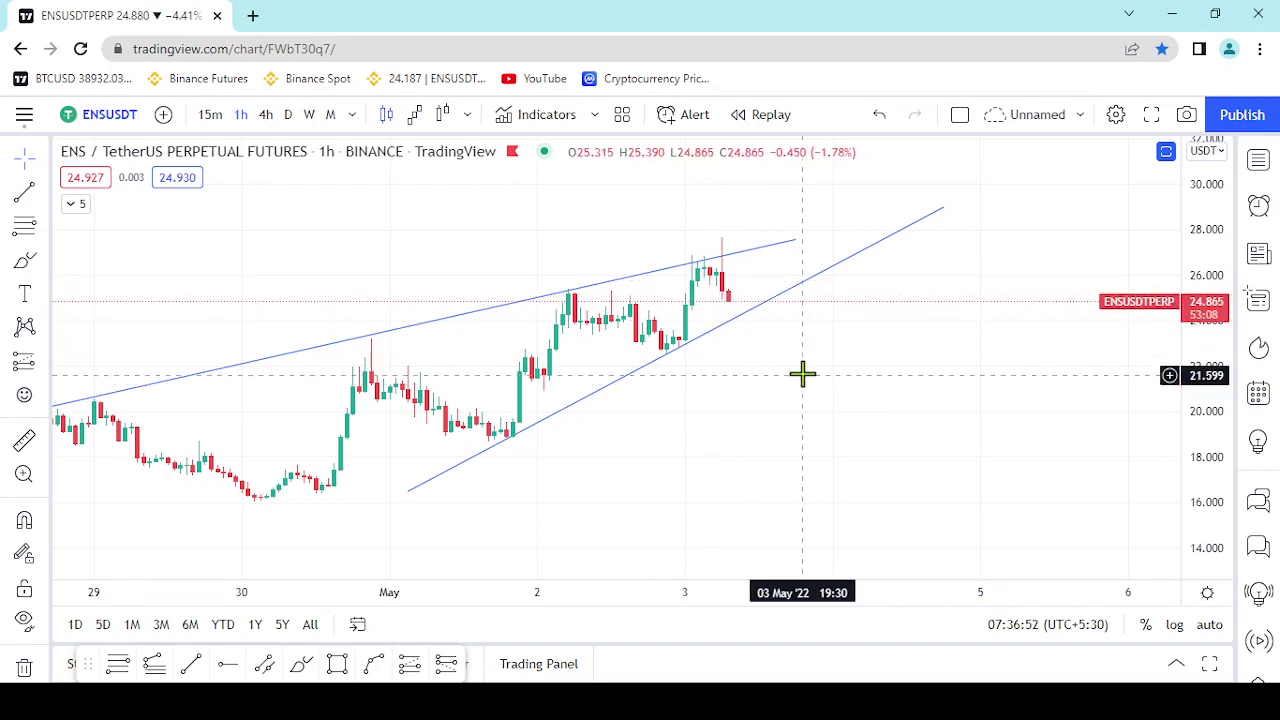
left_click_drag(797, 317, 829, 405)
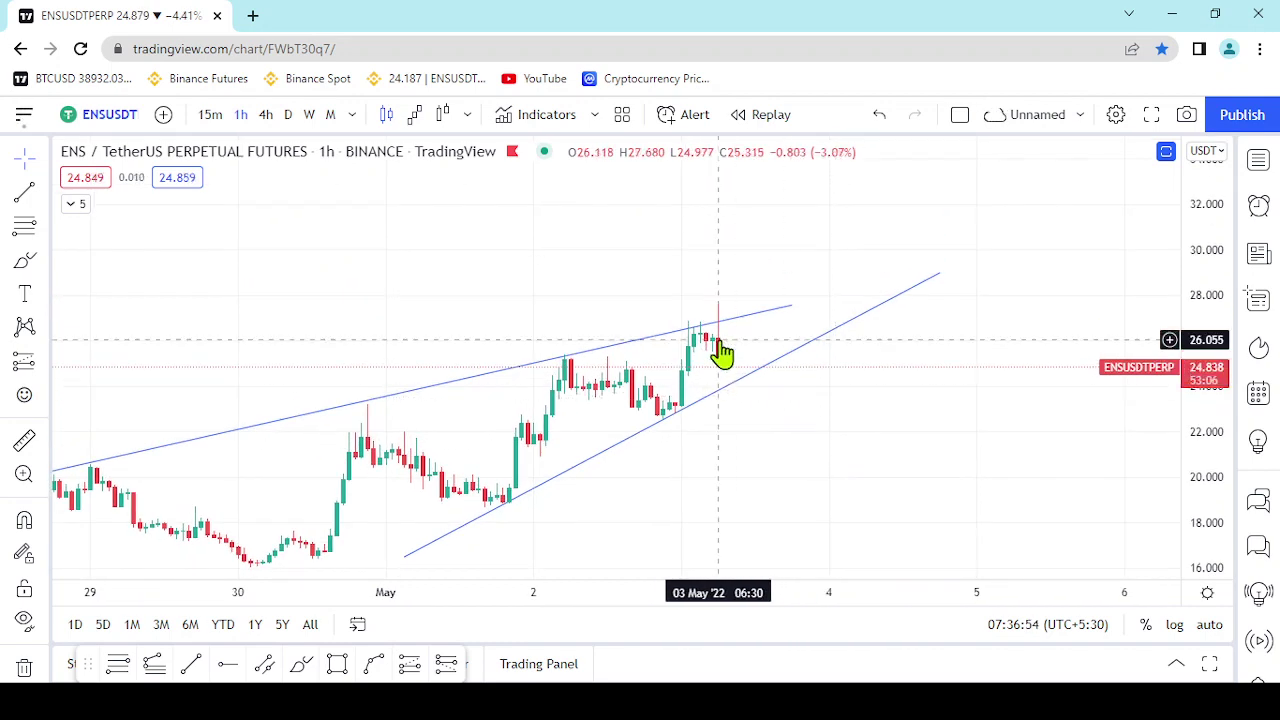
left_click_drag(1223, 417, 1194, 303)
scroll(649, 374, "up", 3)
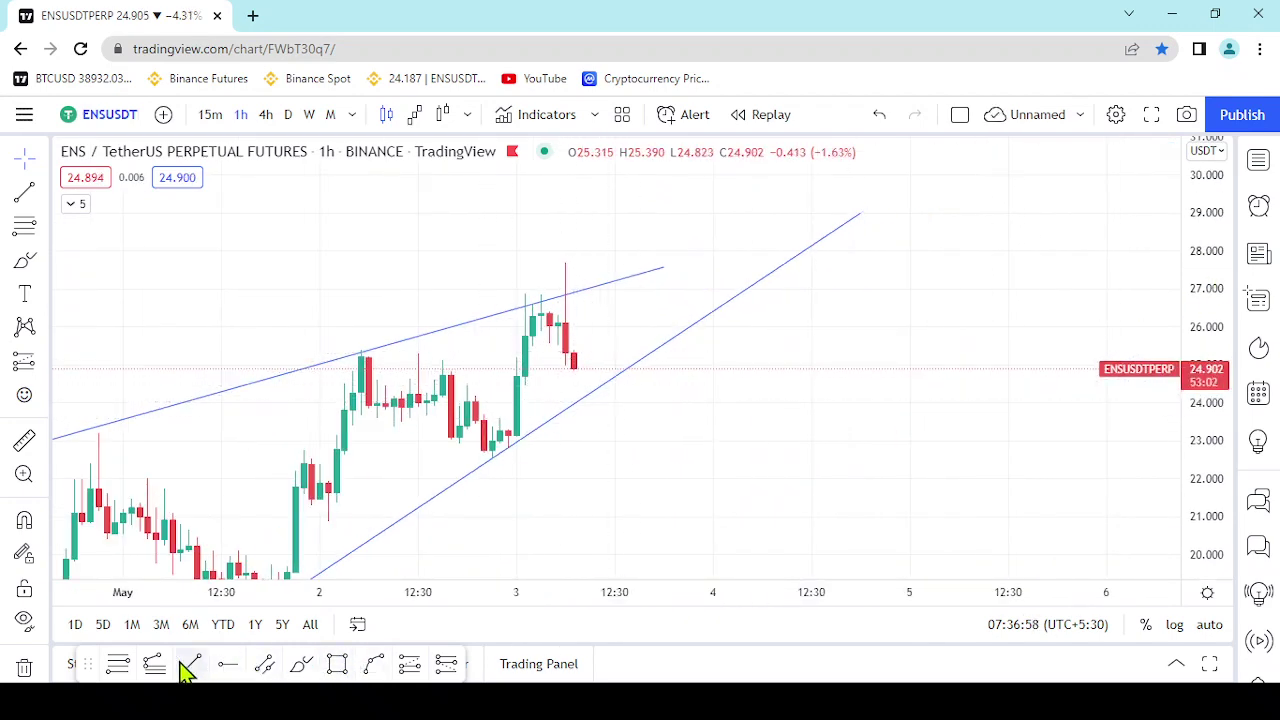
Try a Fibonacci retracement from about 27.69 down to about 24.67 over the latest 1-hour drop, and delete it
left_click(118, 665)
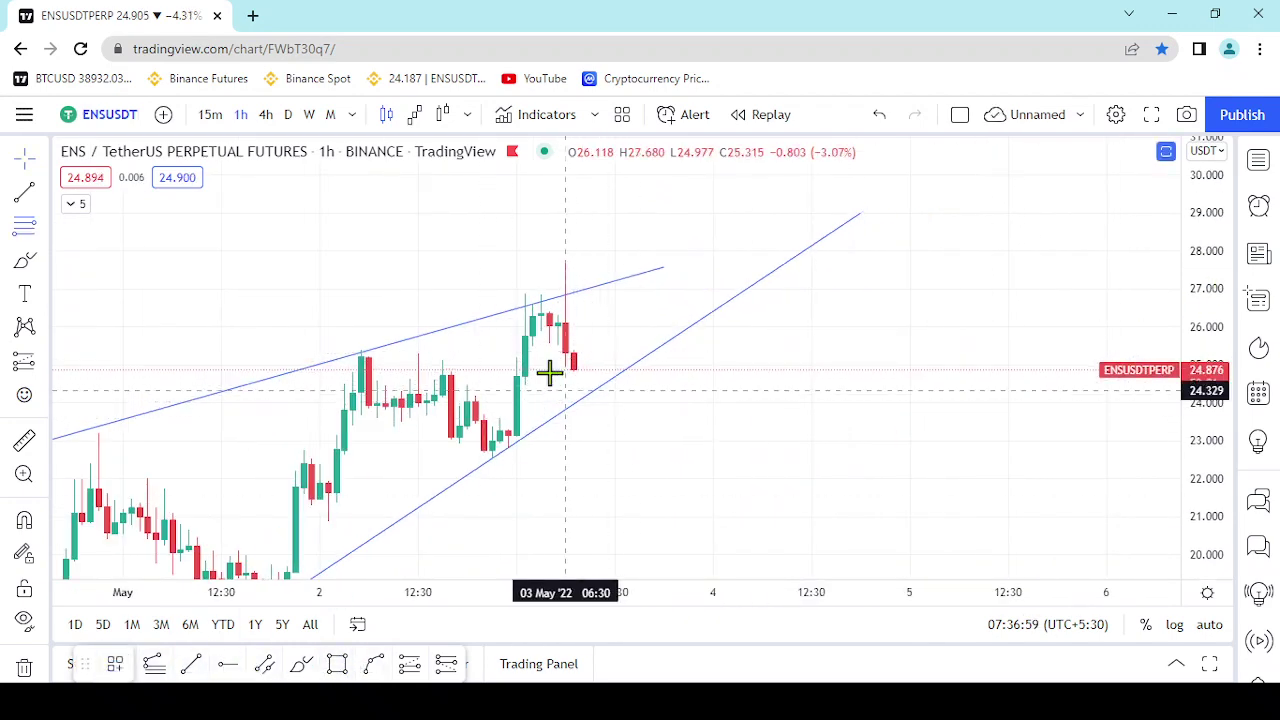
left_click(516, 263)
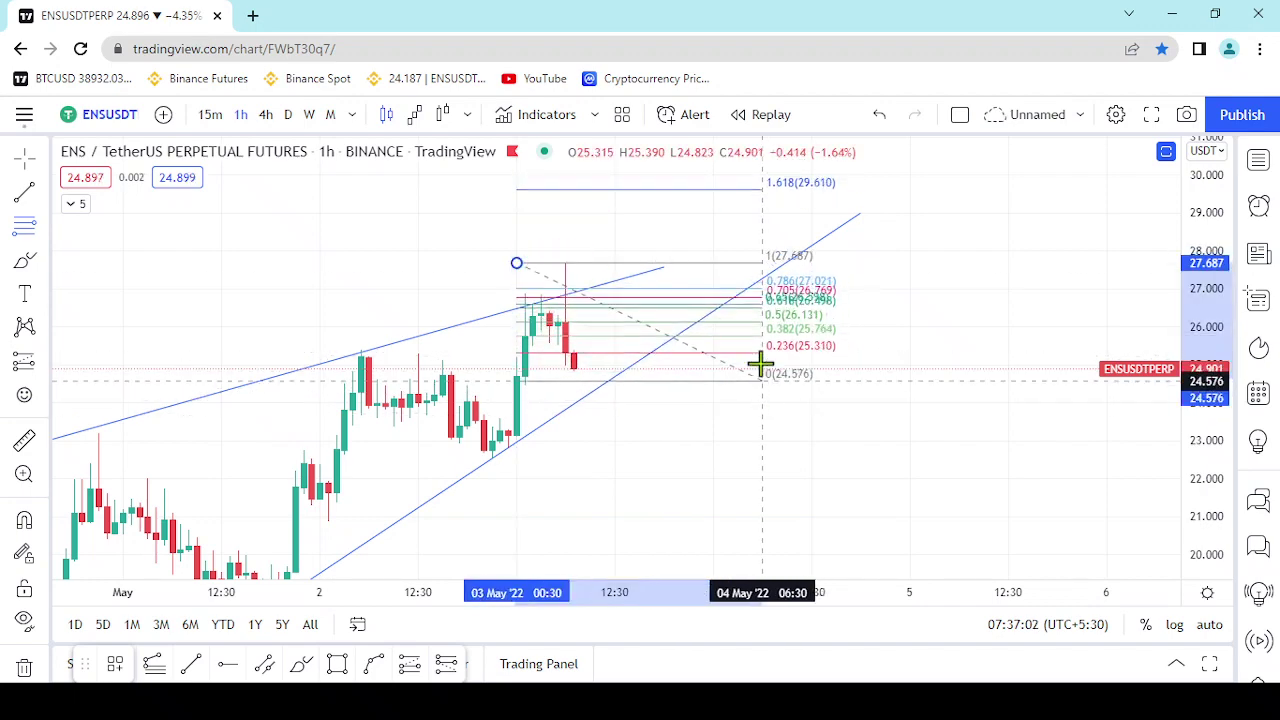
left_click(769, 378)
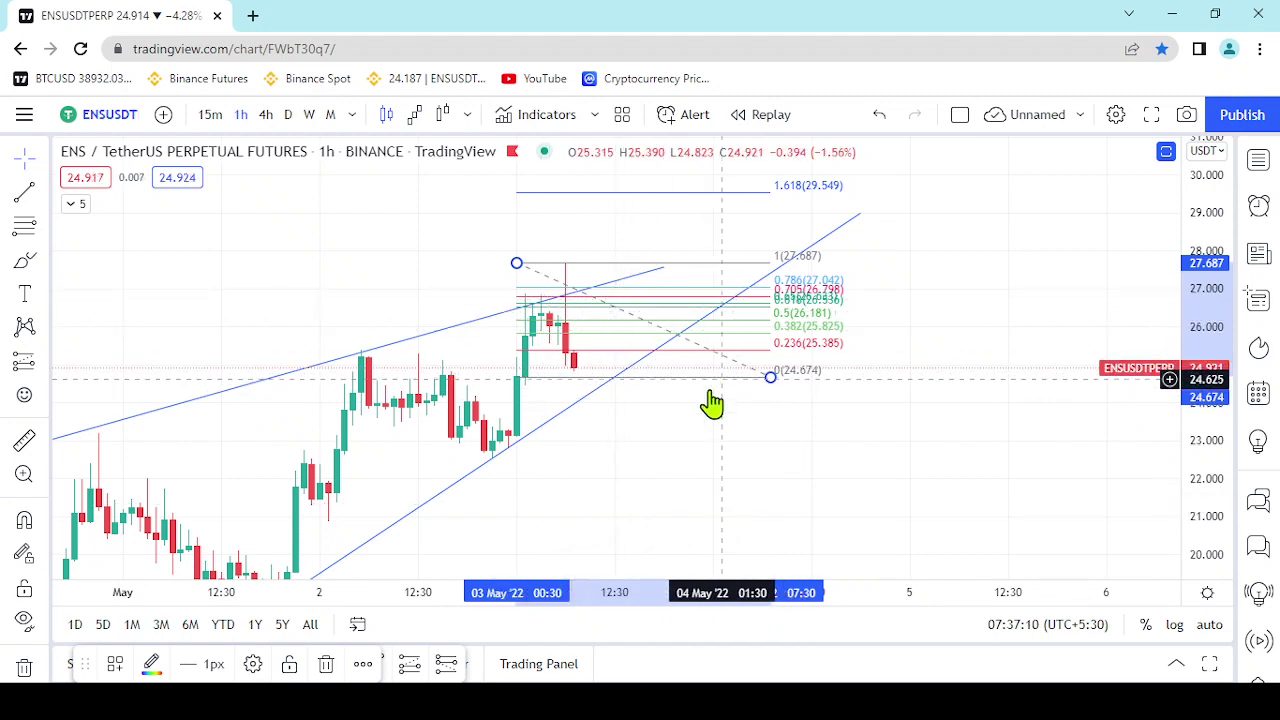
left_click(326, 663)
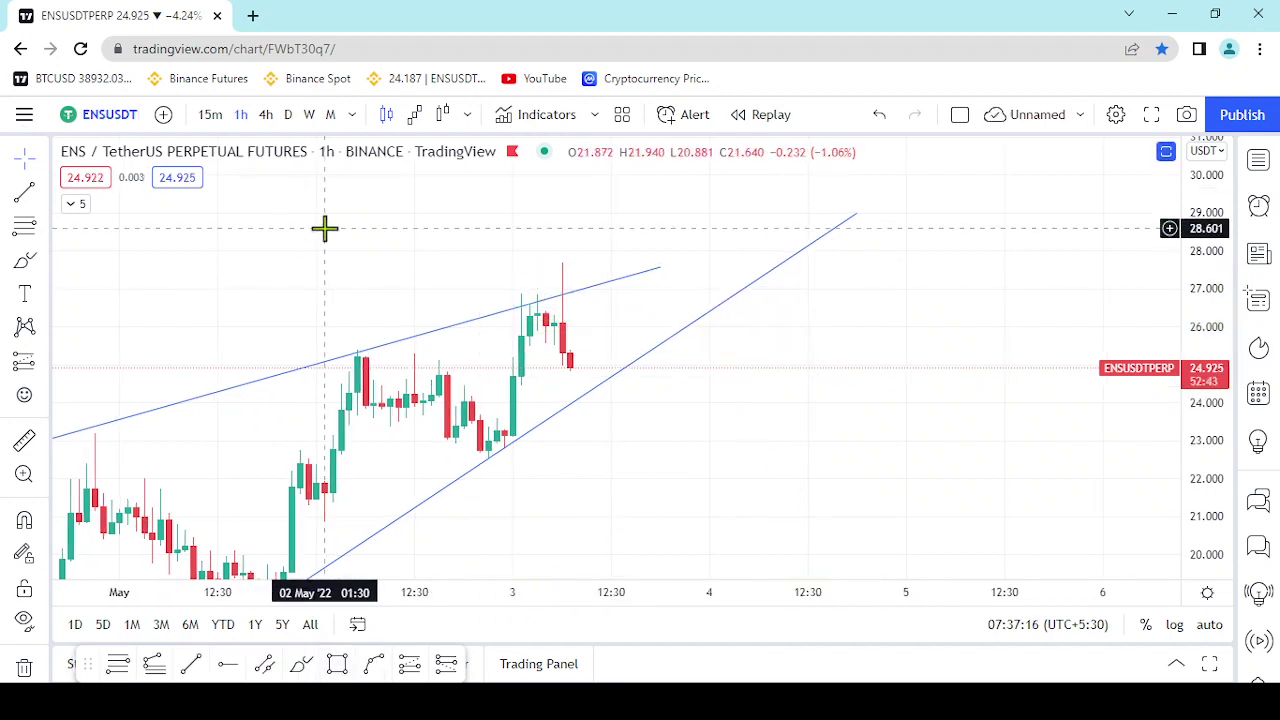
Load the BTCUSDT perpetual chart from the watchlist on the monthly timeframe and enlarge the candles from 2021 onward
left_click(1262, 162)
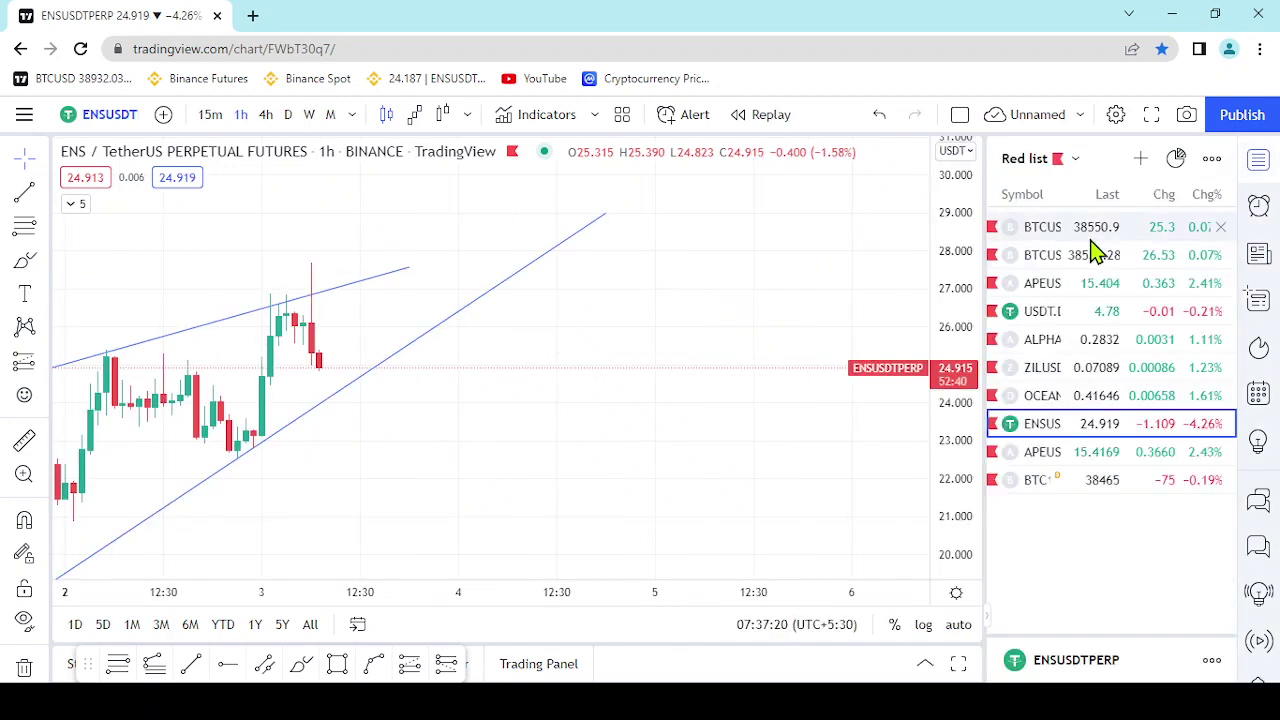
left_click(1090, 233)
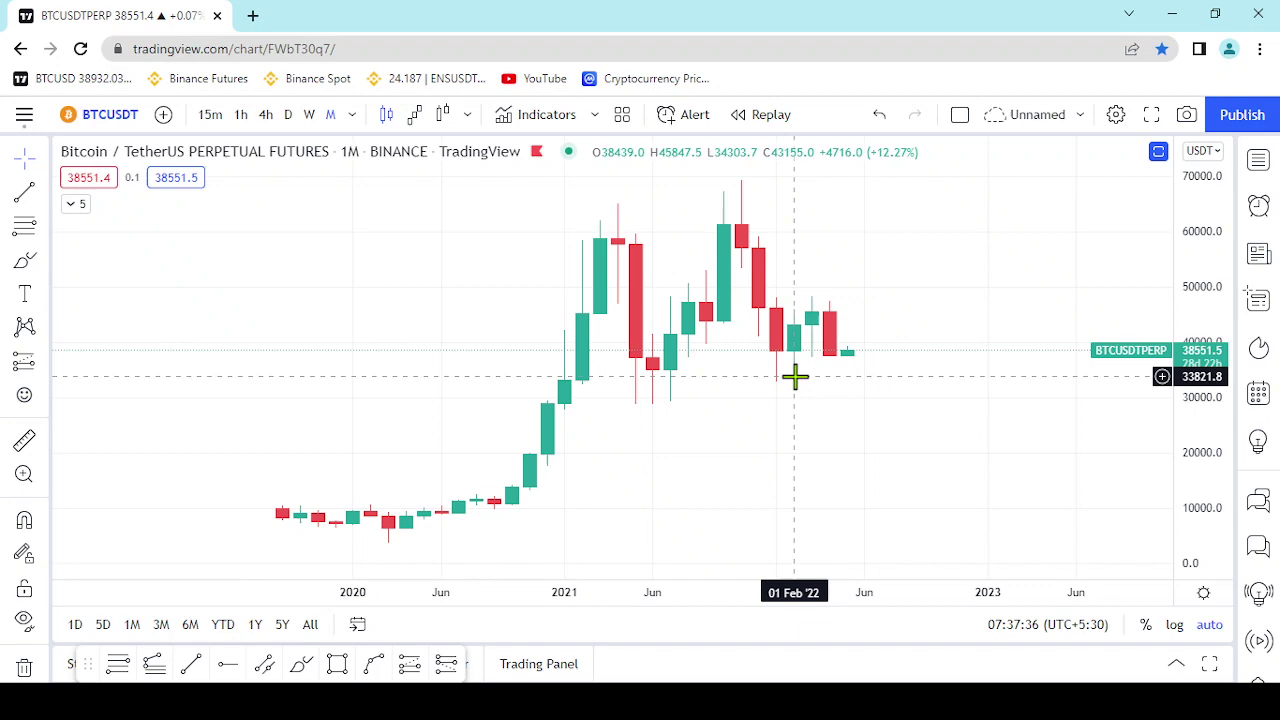
scroll(820, 390, "up", 1)
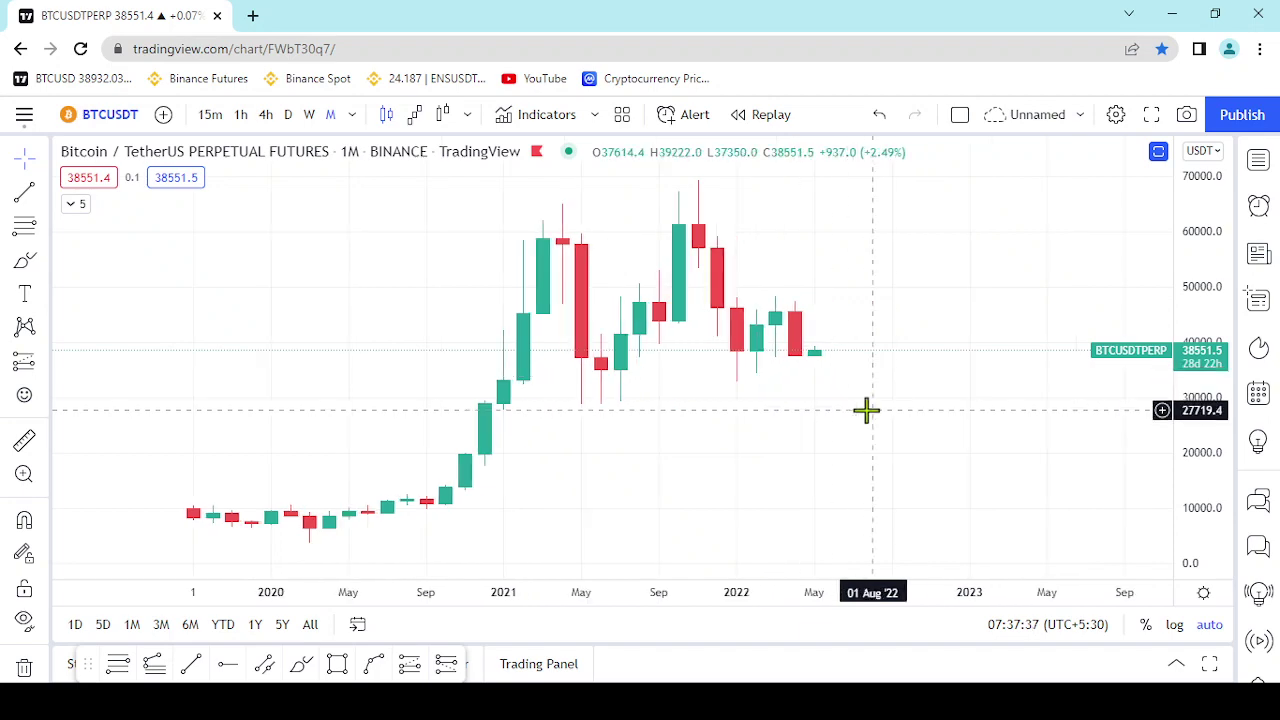
left_click_drag(1186, 445, 1184, 319)
left_click_drag(960, 295, 937, 346)
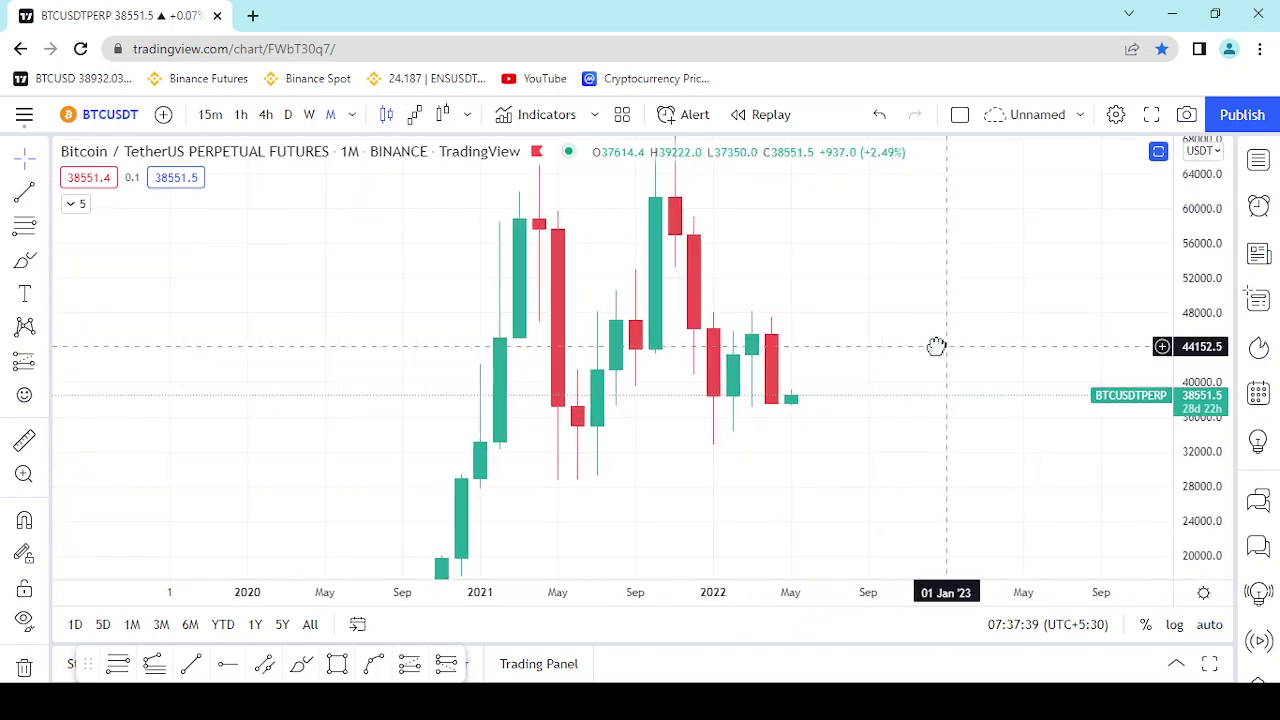
scroll(887, 355, "up", 3)
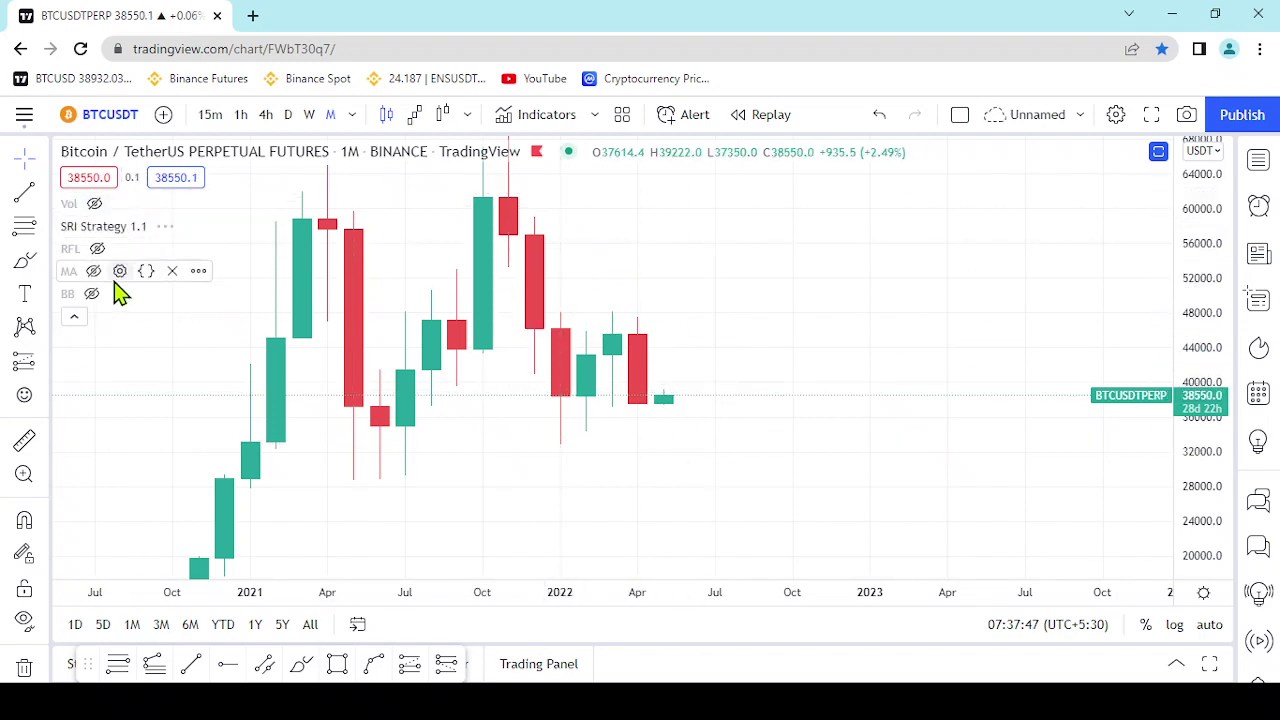
Show the moving average lines on the monthly Bitcoin chart and examine the May 2022 candle against the green lines
left_click(76, 318)
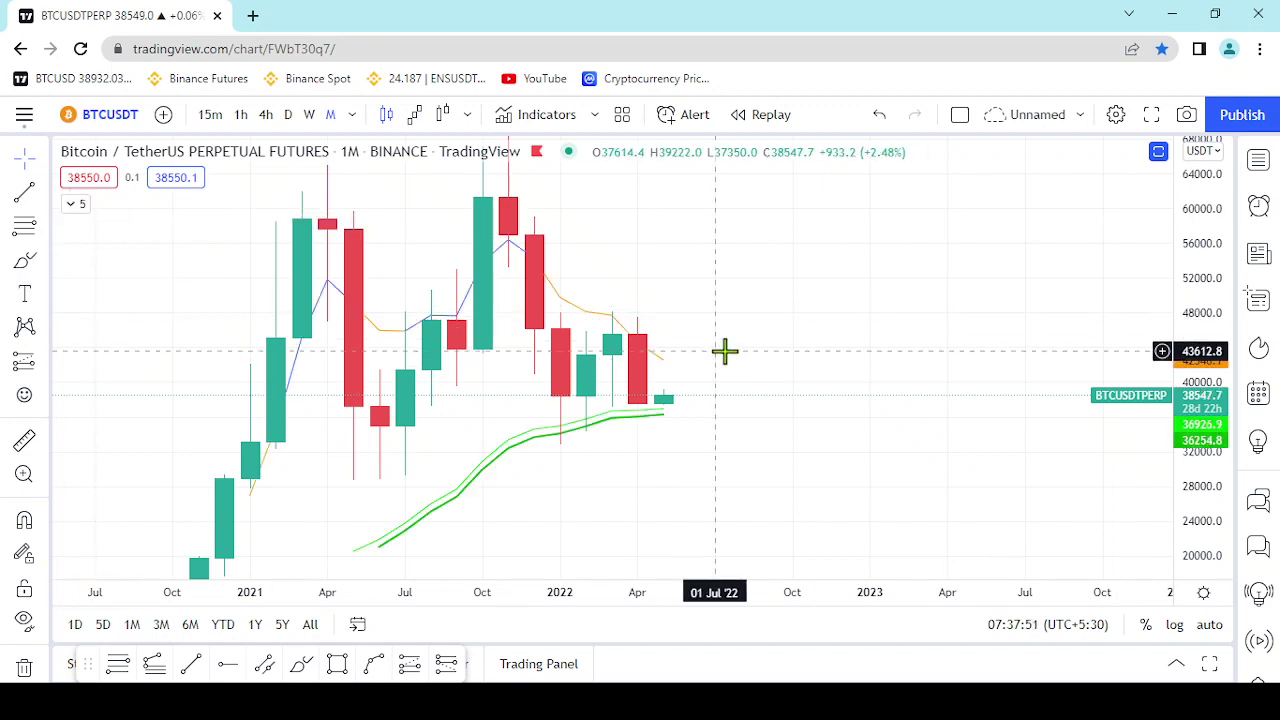
scroll(725, 350, "right", 2)
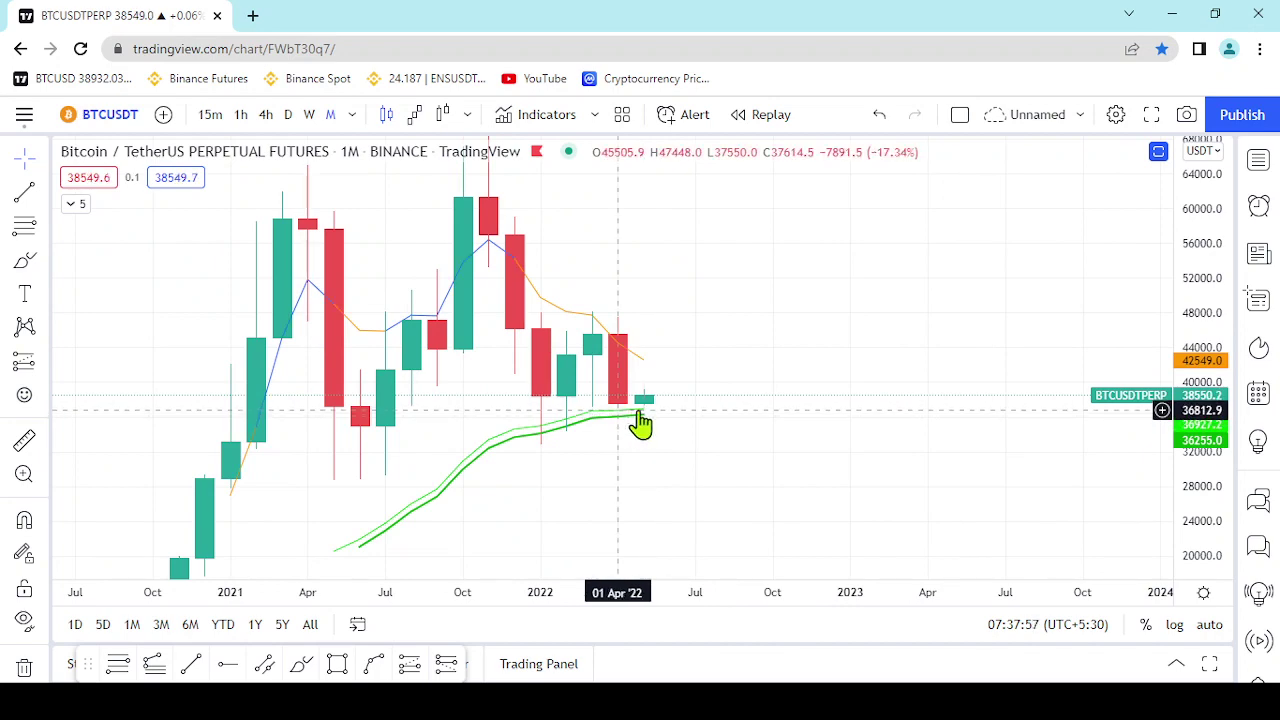
left_click_drag(706, 403, 1006, 374)
scroll(1002, 387, "up", 3)
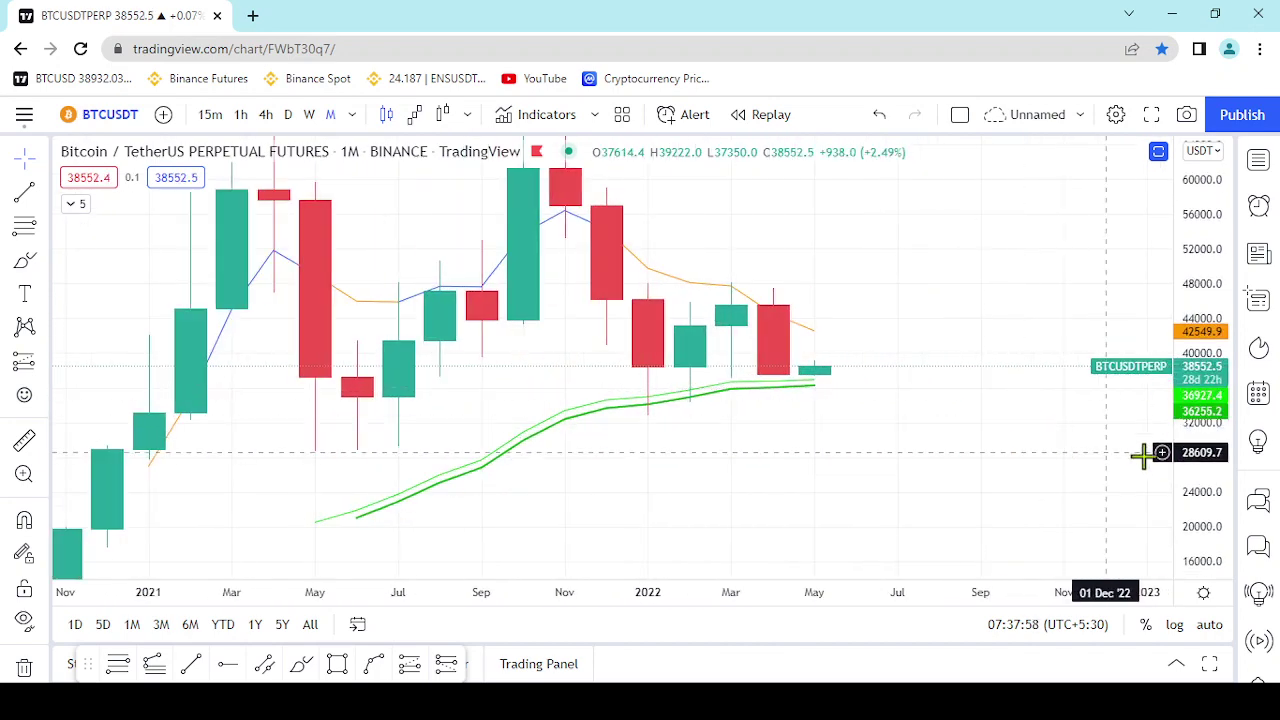
left_click_drag(1180, 460, 1197, 275)
scroll(900, 392, "up", 2)
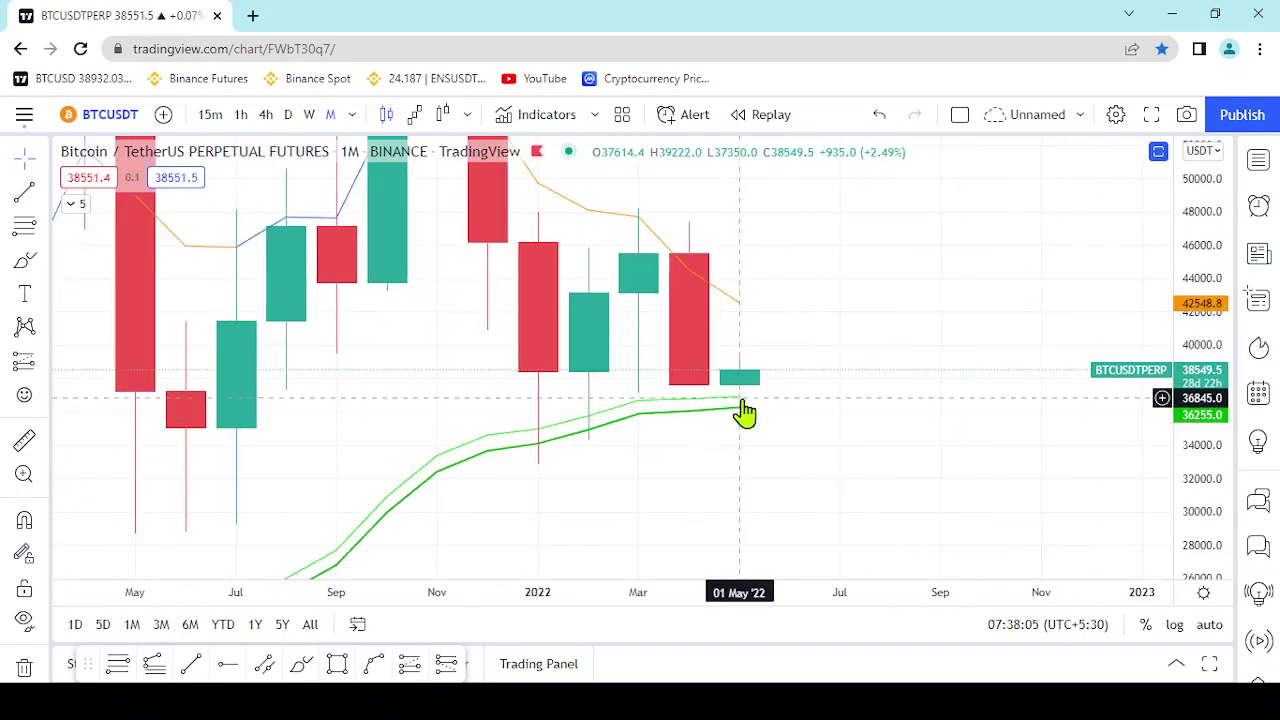
Switch the Bitcoin chart from monthly to the weekly timeframe and enlarge the weekly candles from August 2021 onward
left_click_drag(765, 430, 849, 398)
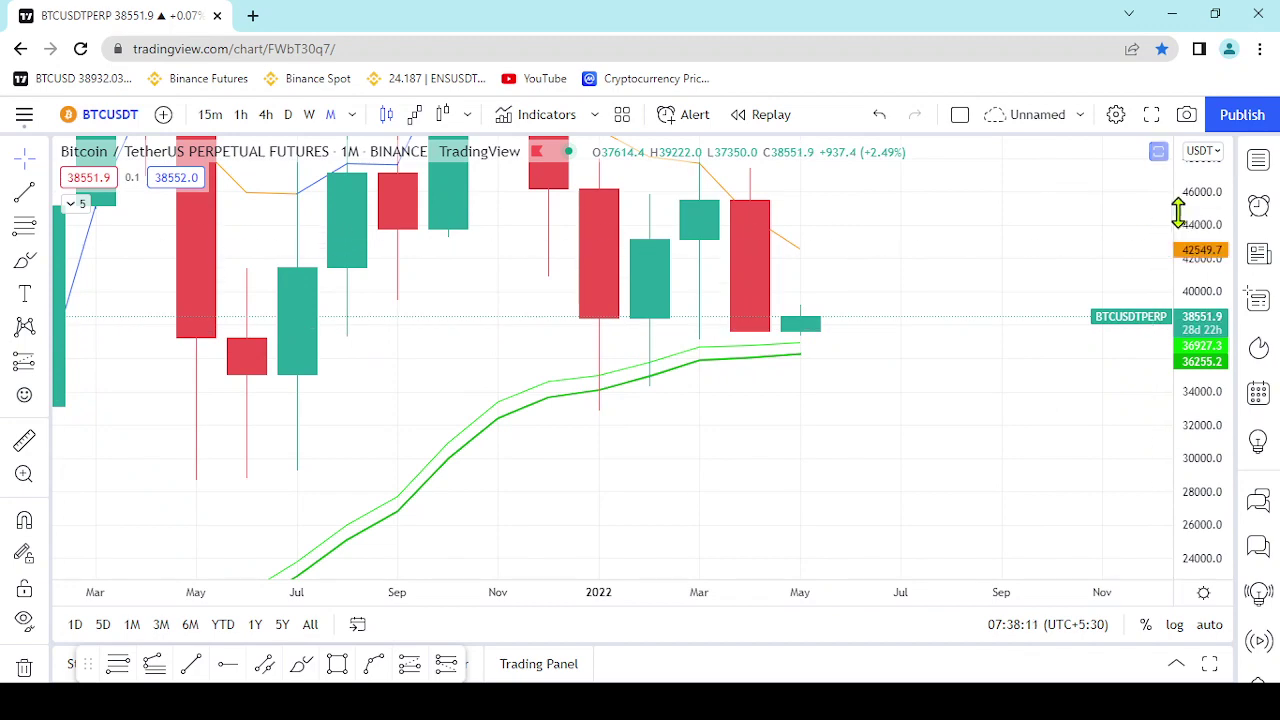
left_click_drag(1178, 212, 1186, 291)
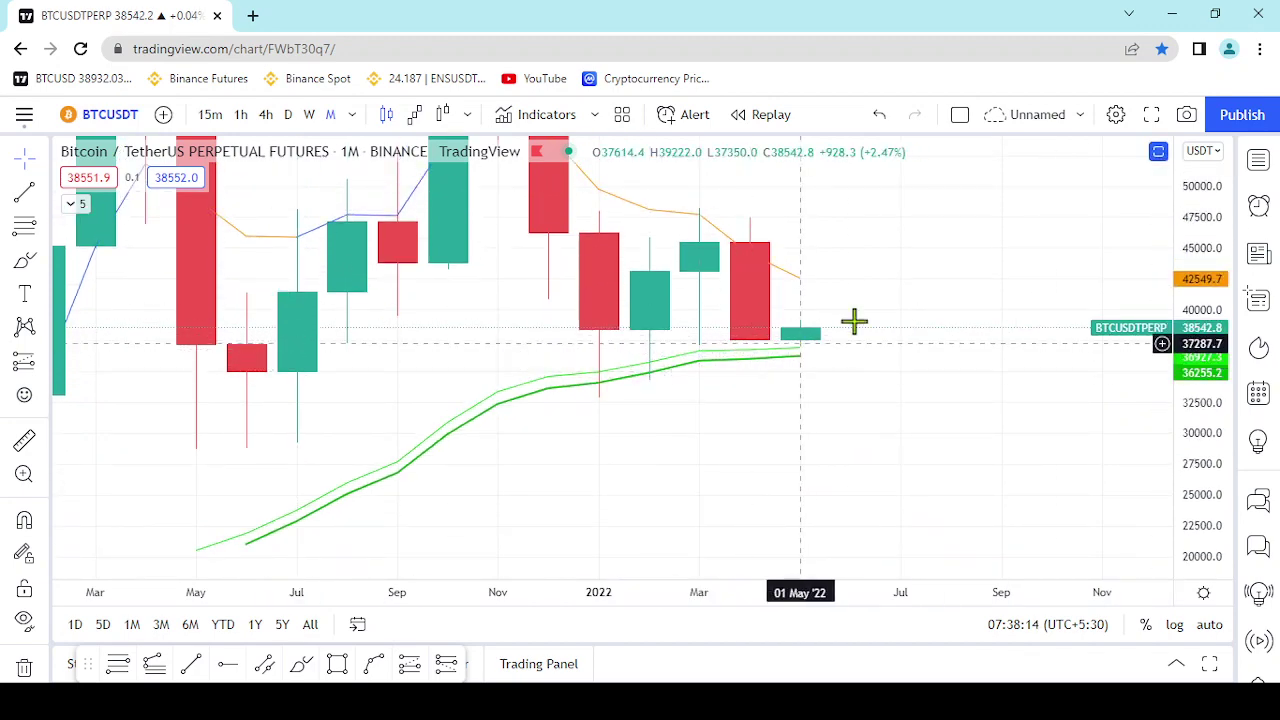
left_click_drag(886, 286, 880, 317)
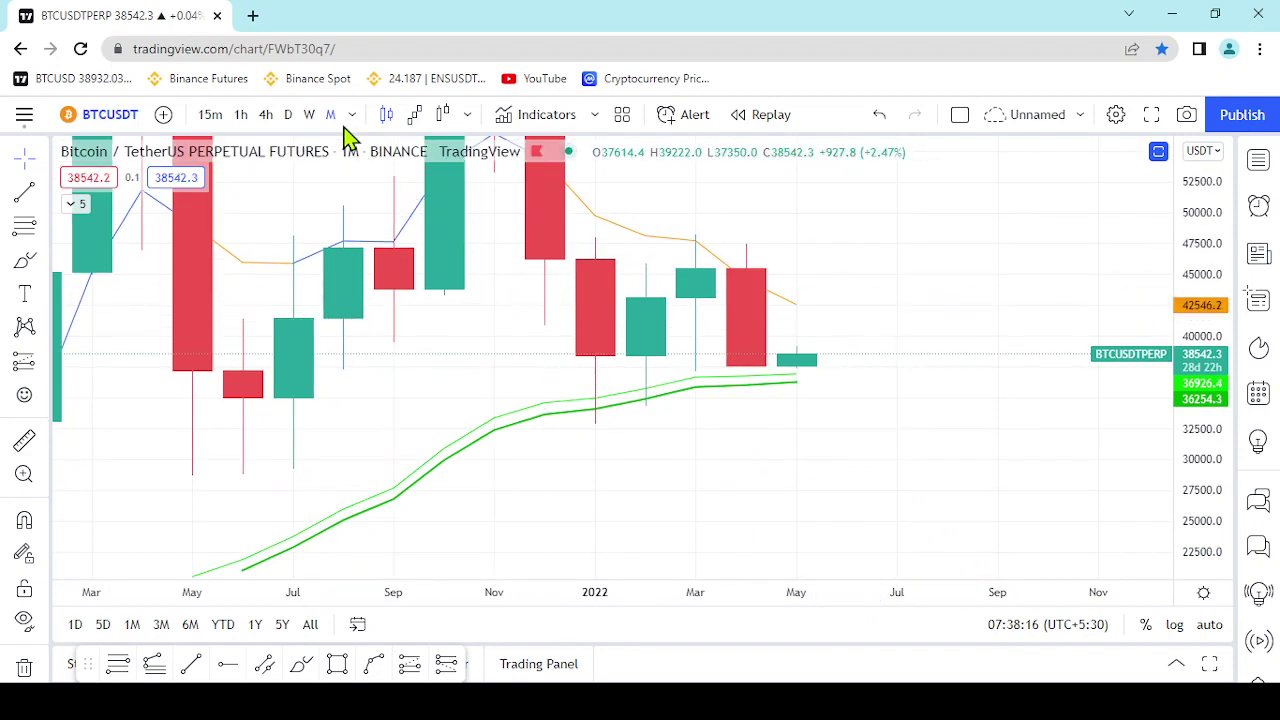
left_click(309, 114)
scroll(951, 240, "down", 5)
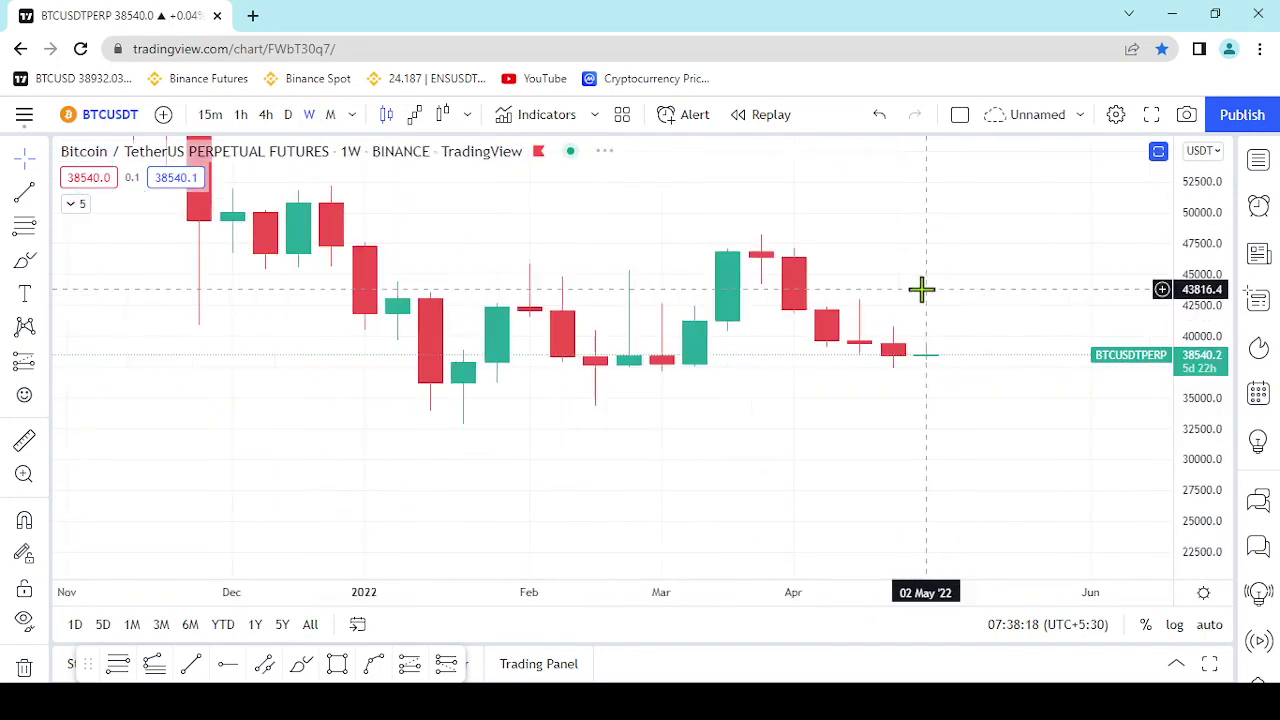
left_click_drag(1191, 457, 1193, 285)
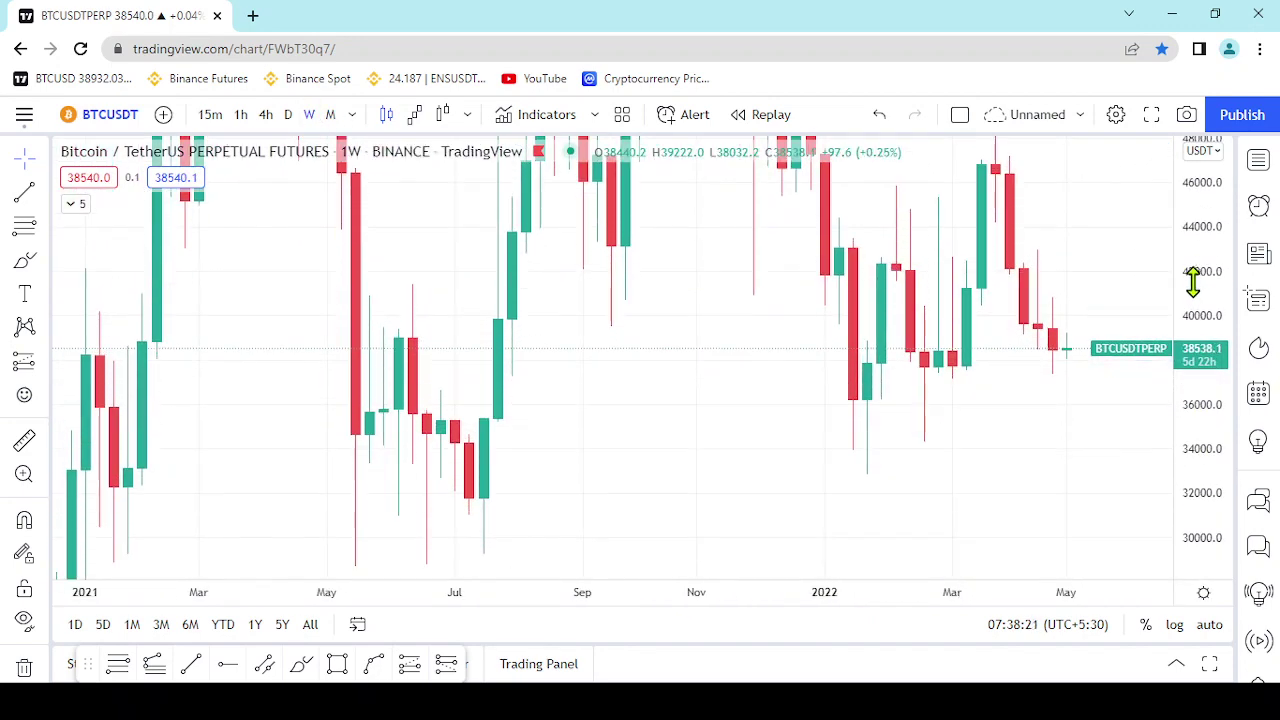
scroll(594, 374, "up", 5)
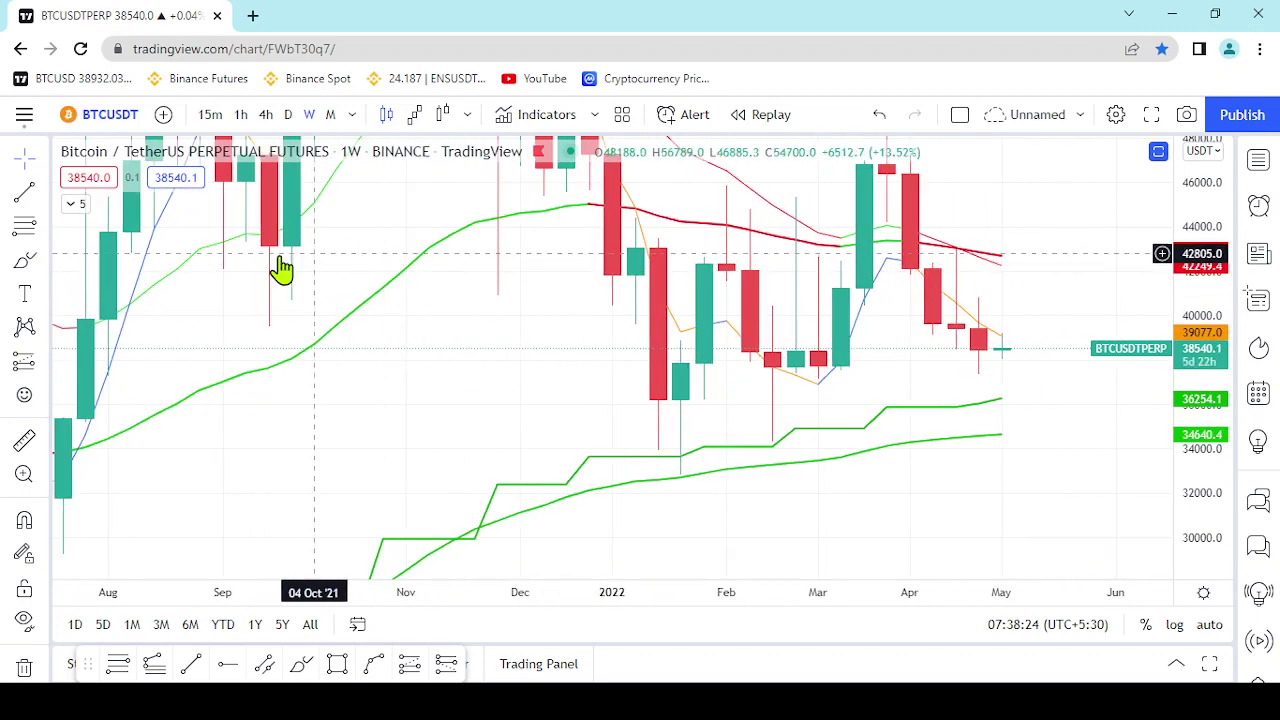
Show the SMAs instead of the EMAs in the SRI Strategy 1.1 indicator and examine the latest weekly candles against them
left_click(86, 206)
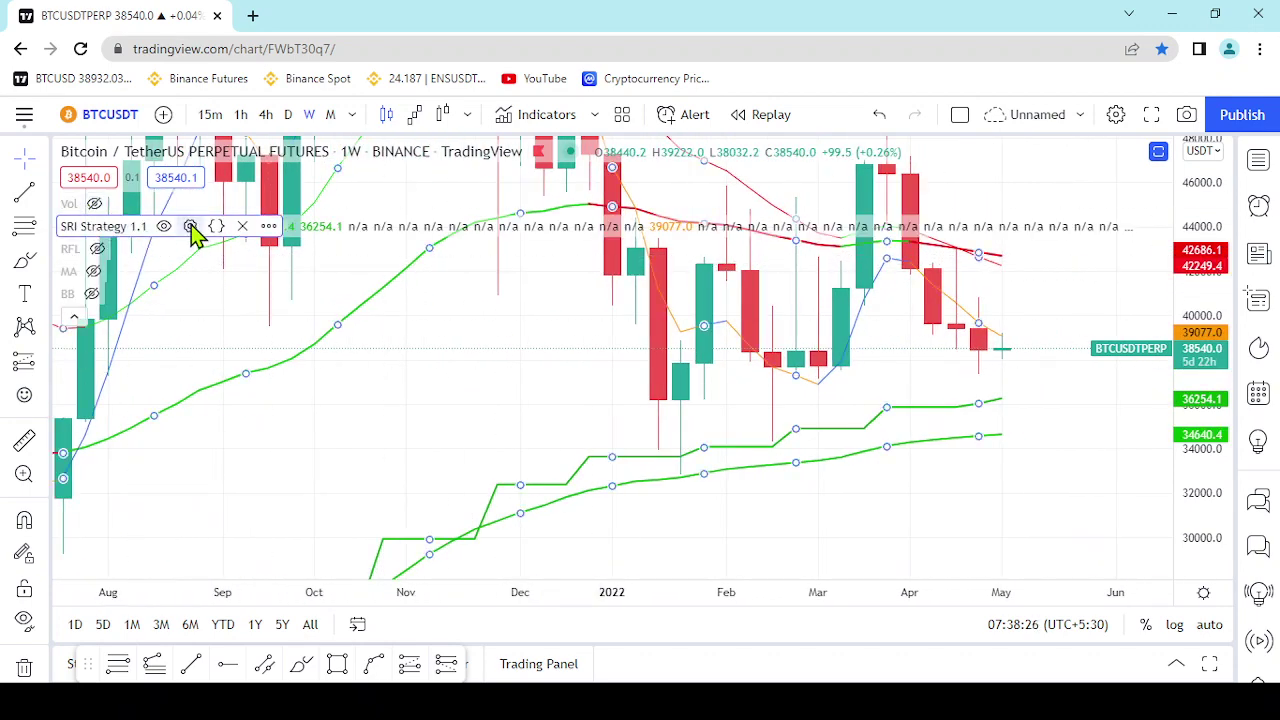
left_click(191, 226)
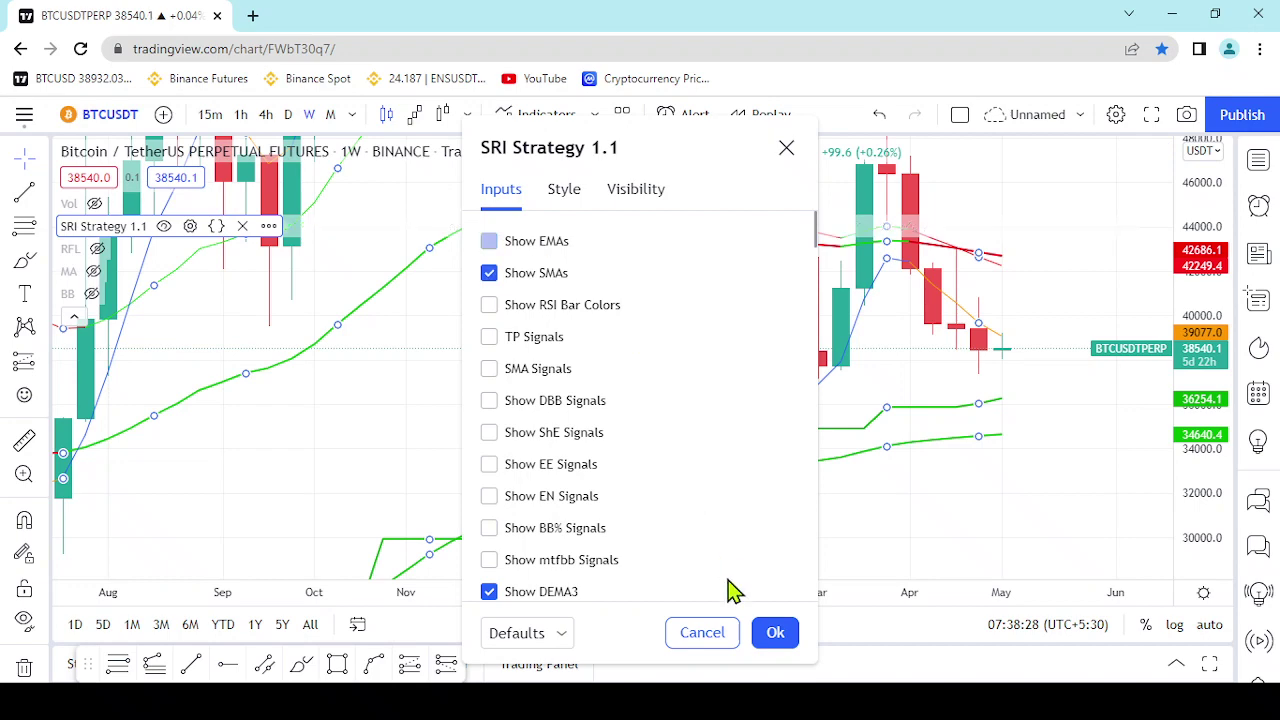
left_click(775, 633)
scroll(960, 405, "up", 3)
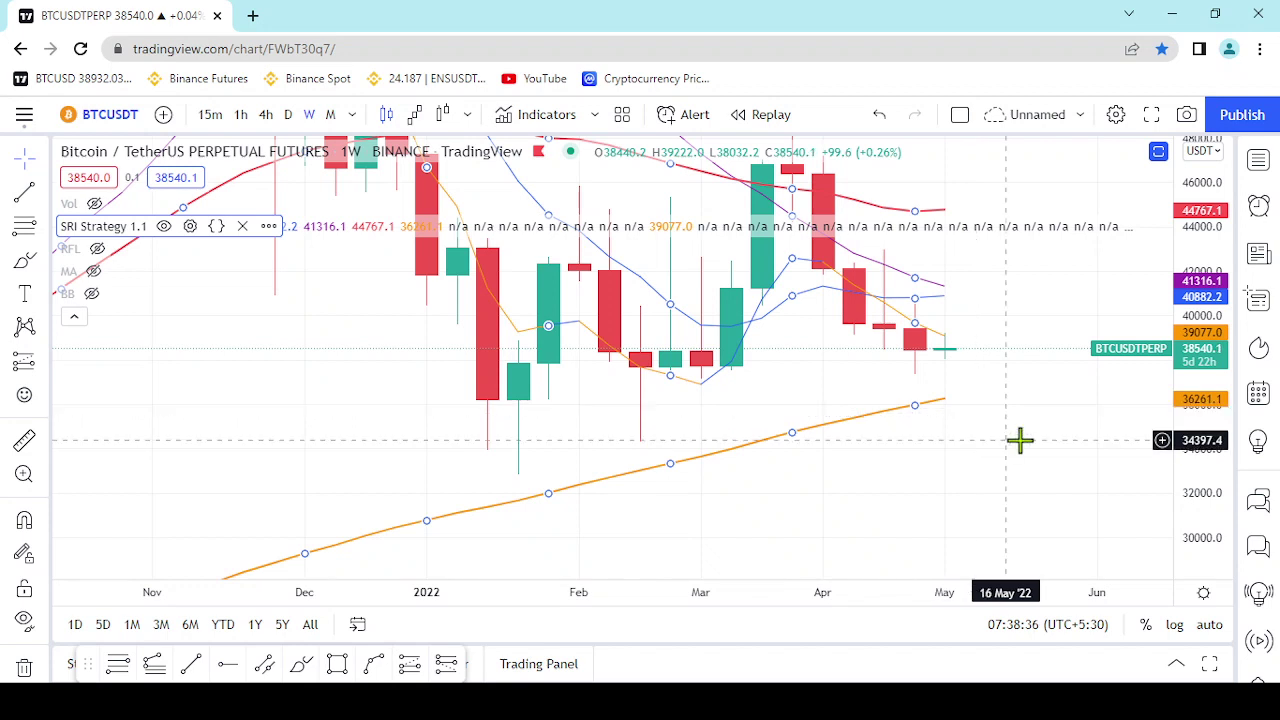
left_click_drag(1035, 434, 1006, 439)
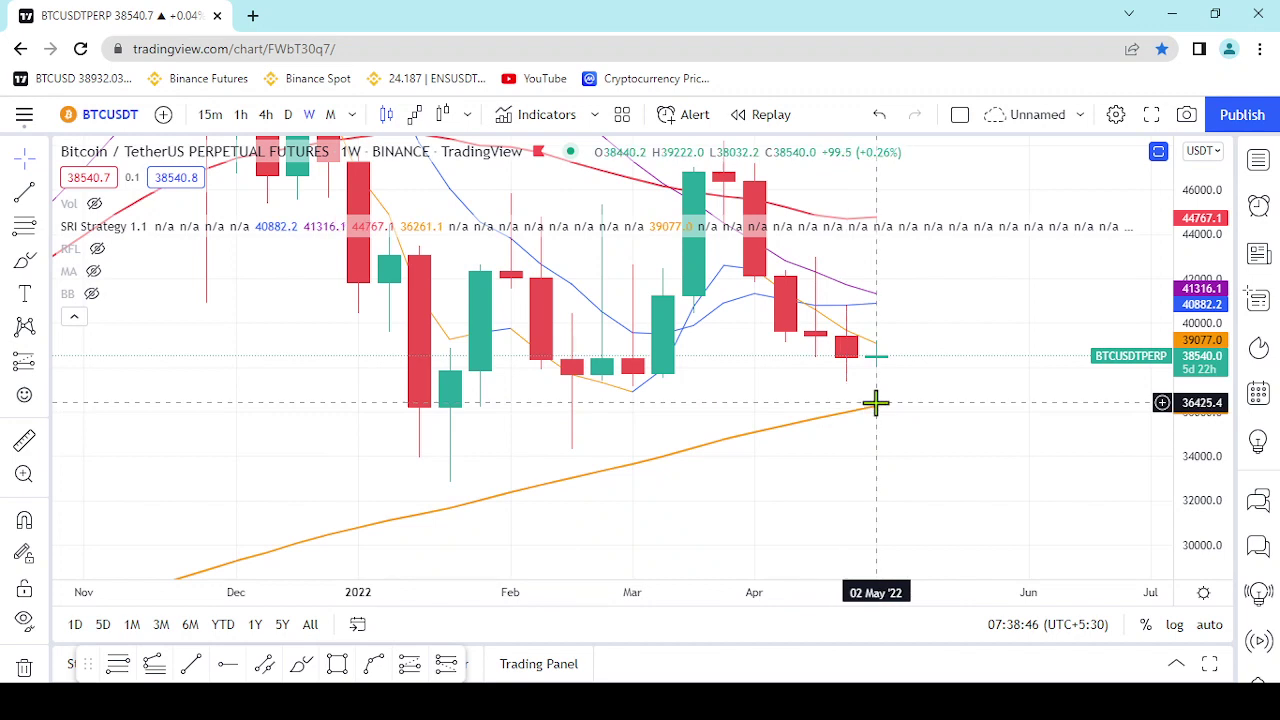
scroll(905, 403, "up", 2)
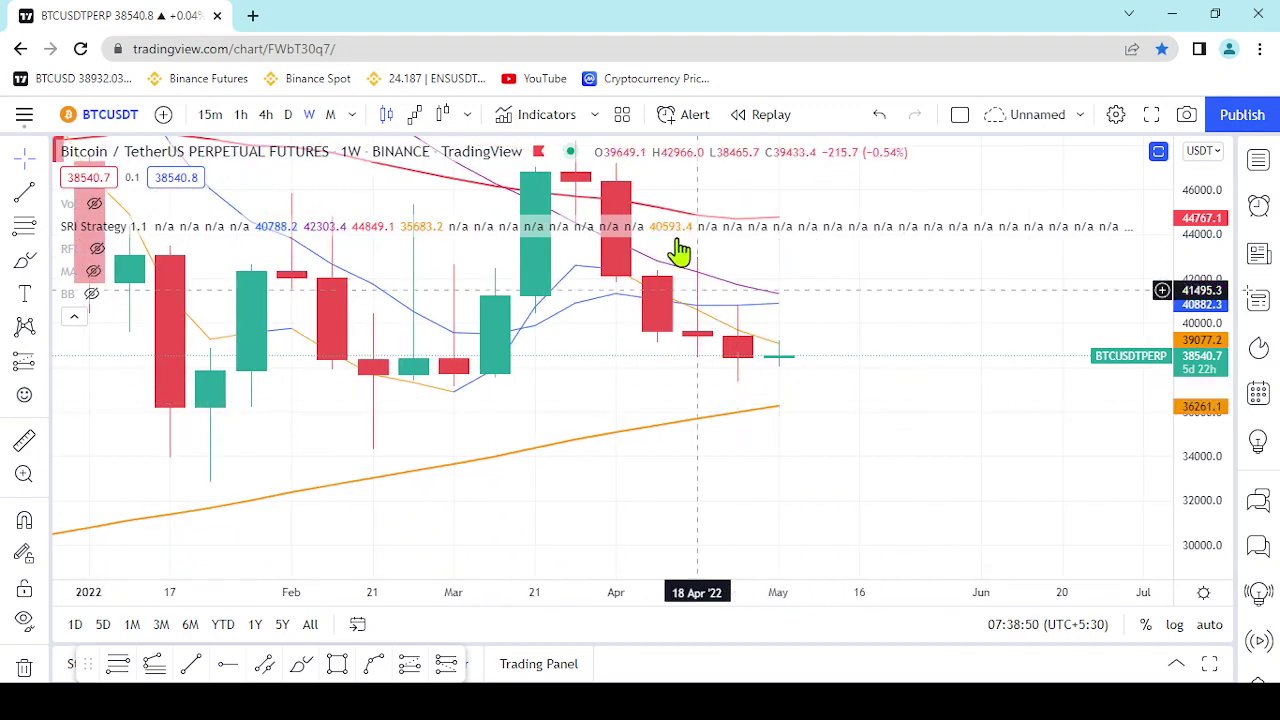
scroll(571, 306, "down", 2)
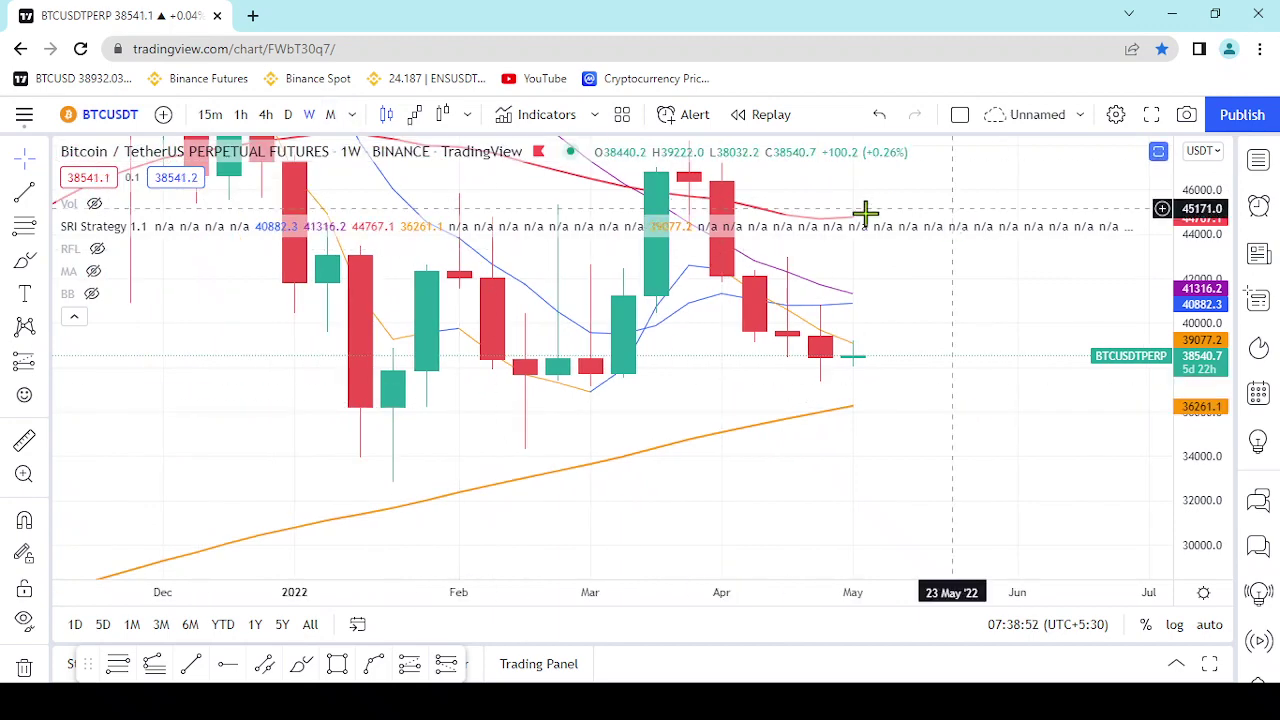
left_click_drag(940, 326, 923, 329)
scroll(960, 418, "up", 2)
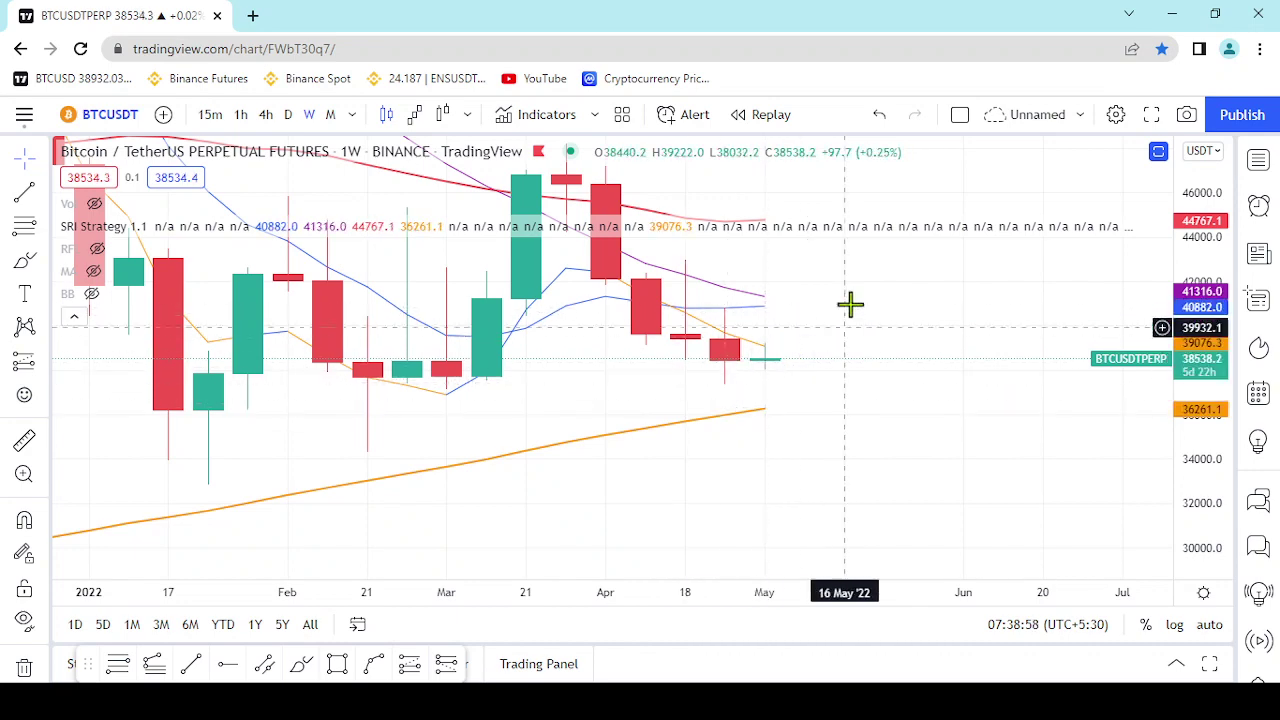
scroll(800, 375, "down", 1)
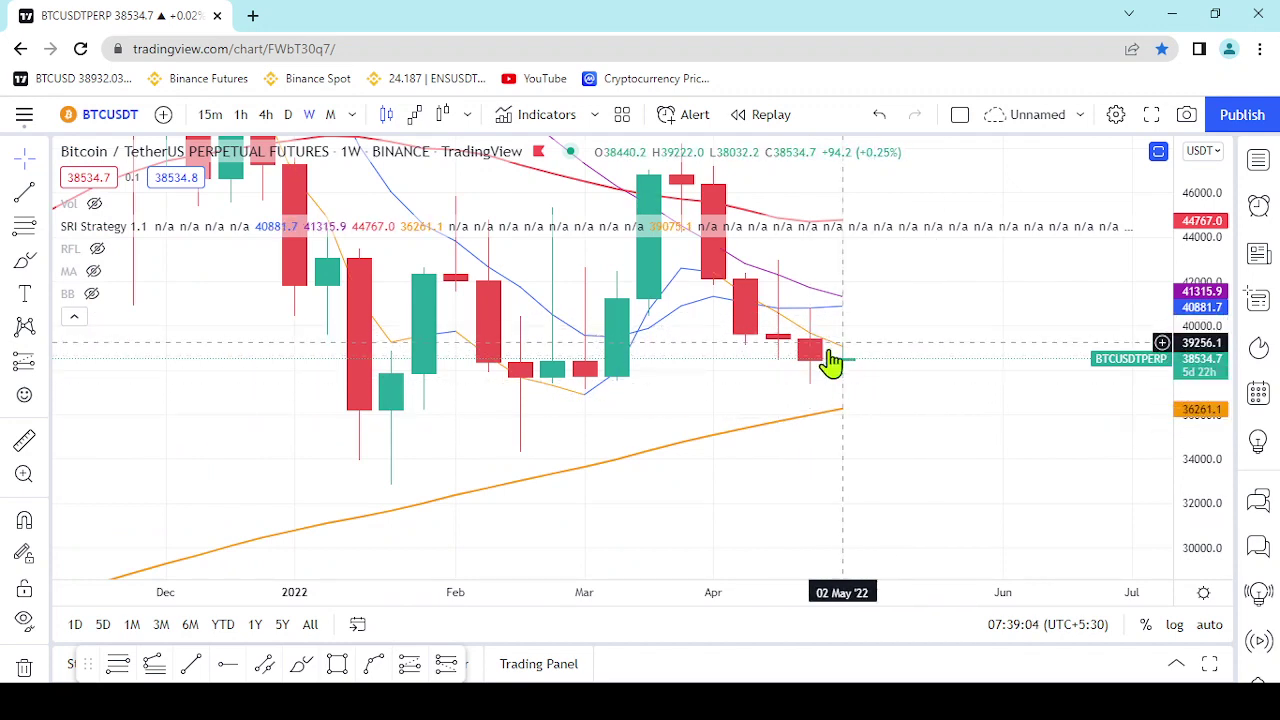
Switch the chart to the 3-day timeframe and show the MA line in place of the SRI Strategy 1.1 indicator
left_click(352, 116)
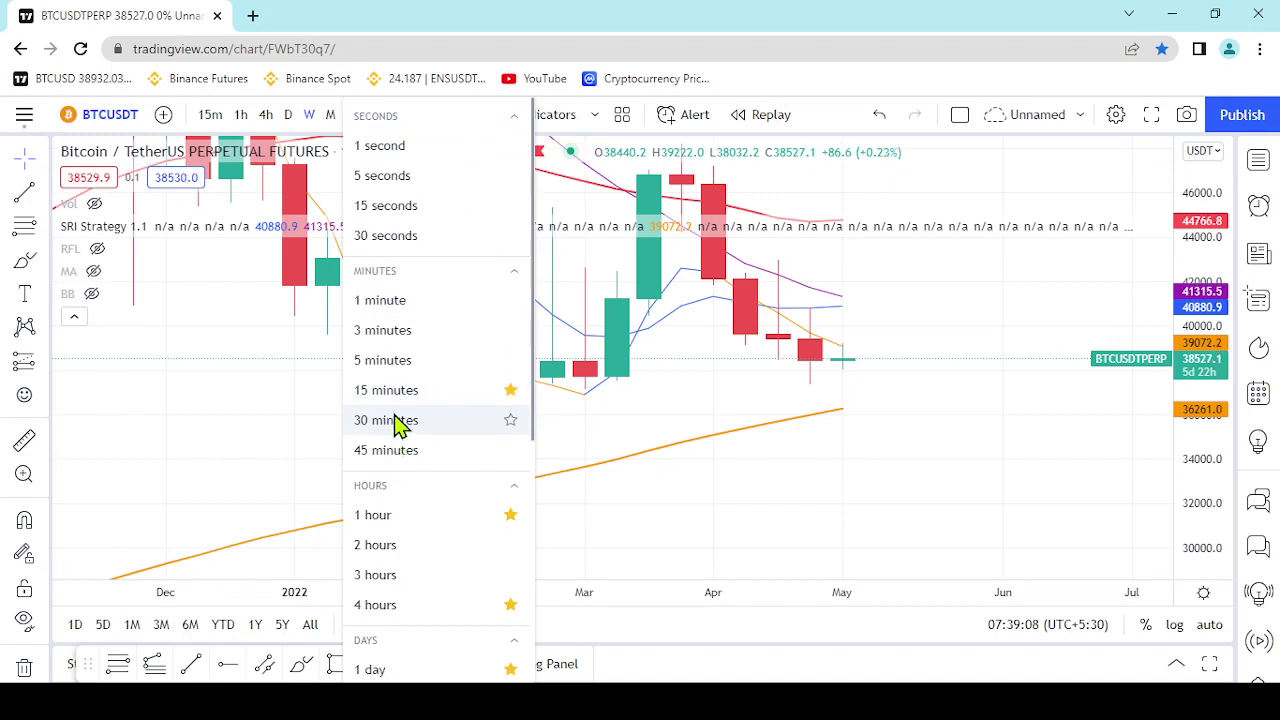
scroll(398, 424, "down", 4)
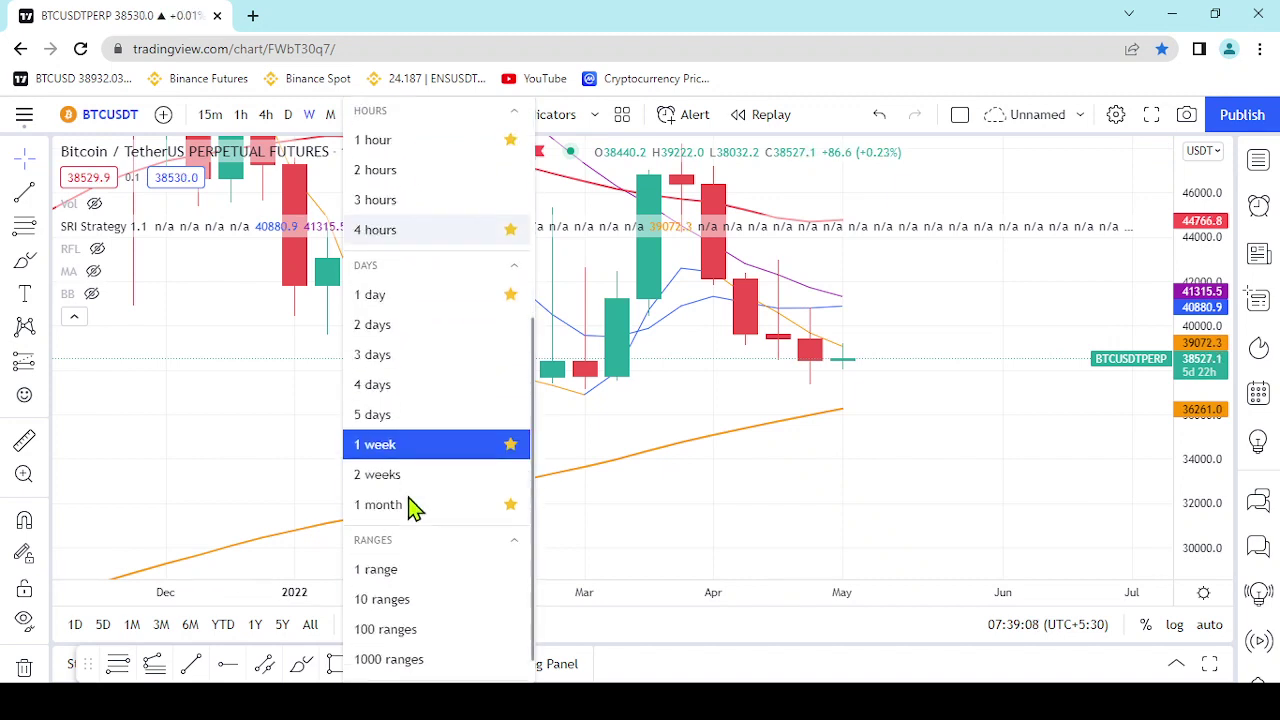
left_click(405, 358)
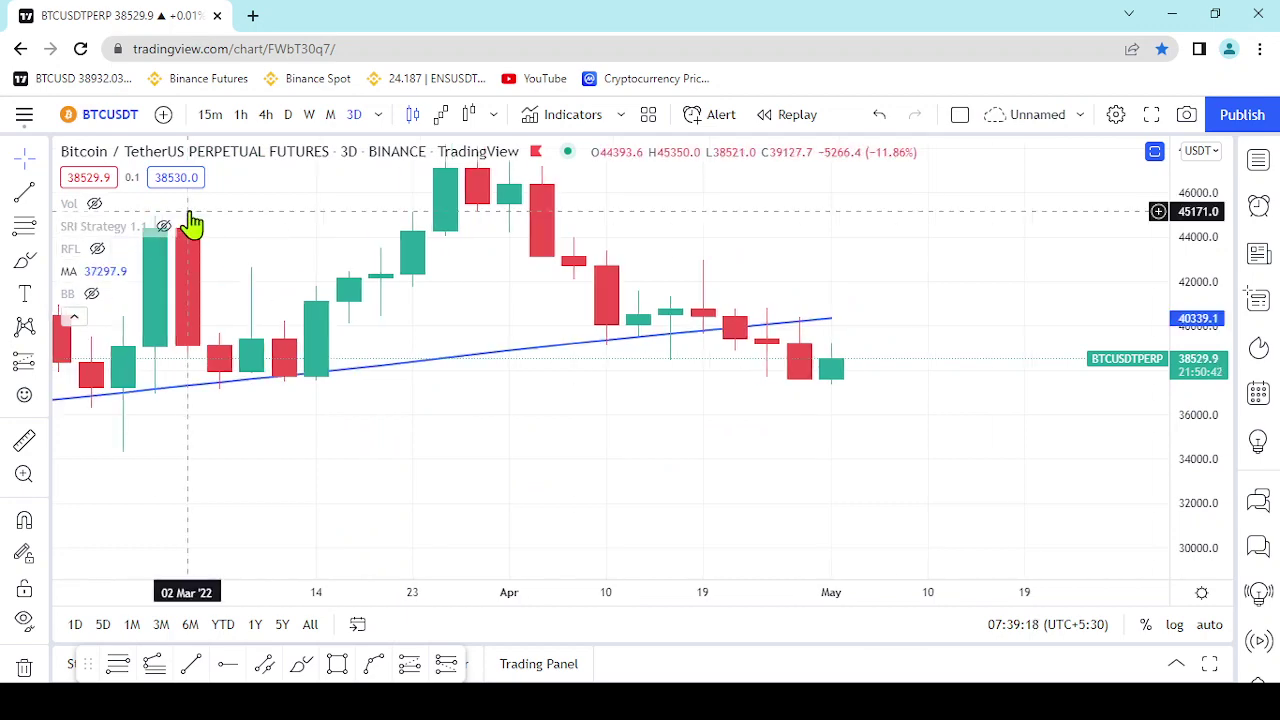
scroll(193, 222, "down", 3)
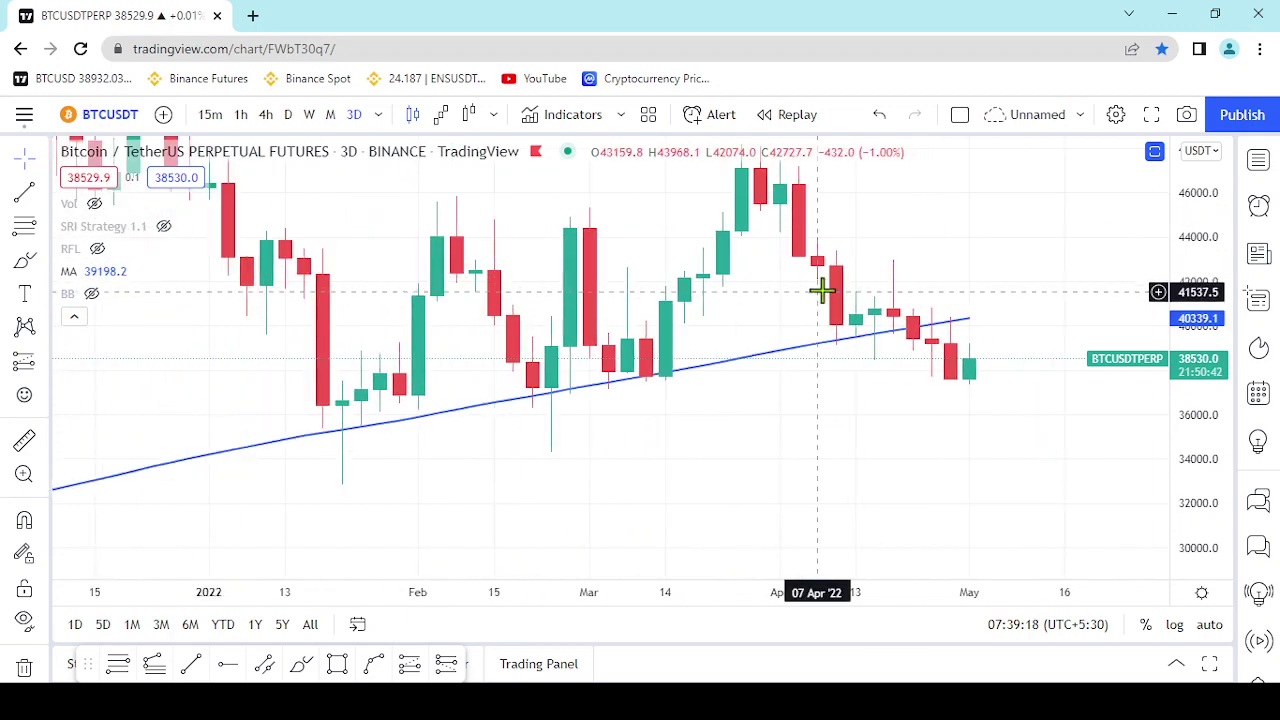
left_click_drag(967, 367, 774, 360)
left_click_drag(918, 345, 922, 369)
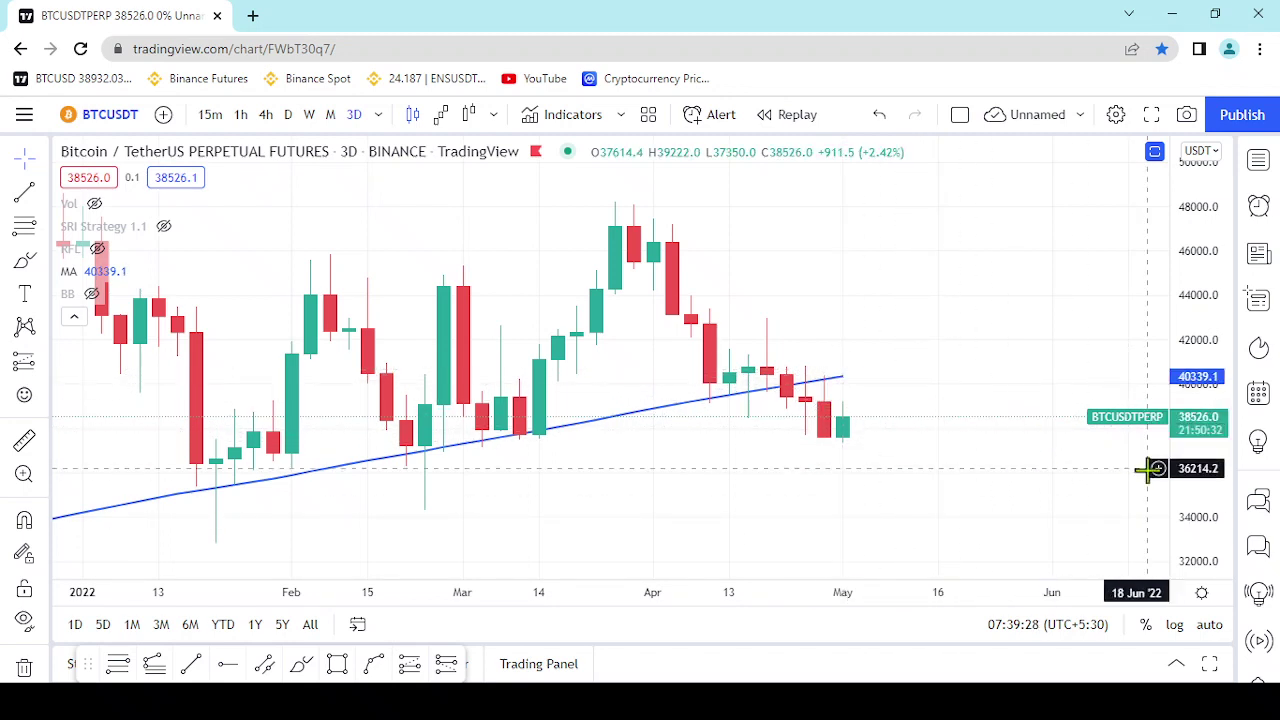
left_click_drag(1191, 460, 1193, 437)
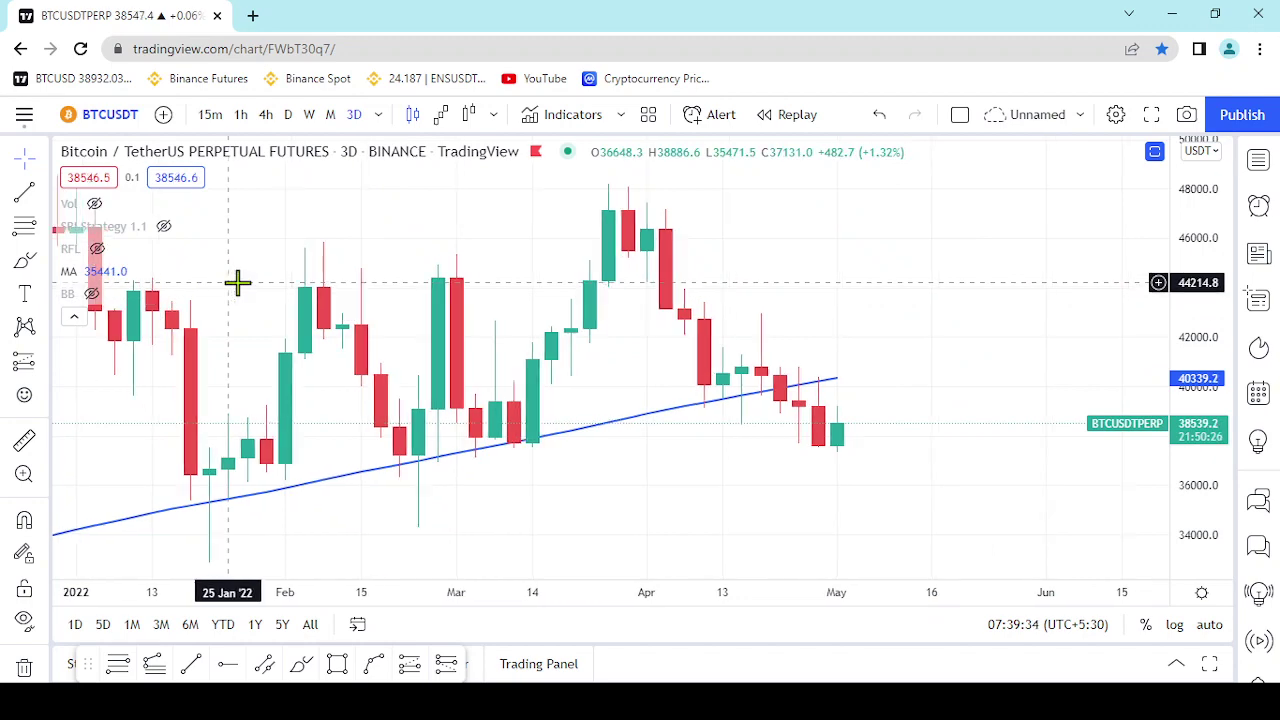
Switch the chart to the daily timeframe, collapse the indicator legend and examine the early May 2022 candles
left_click(288, 114)
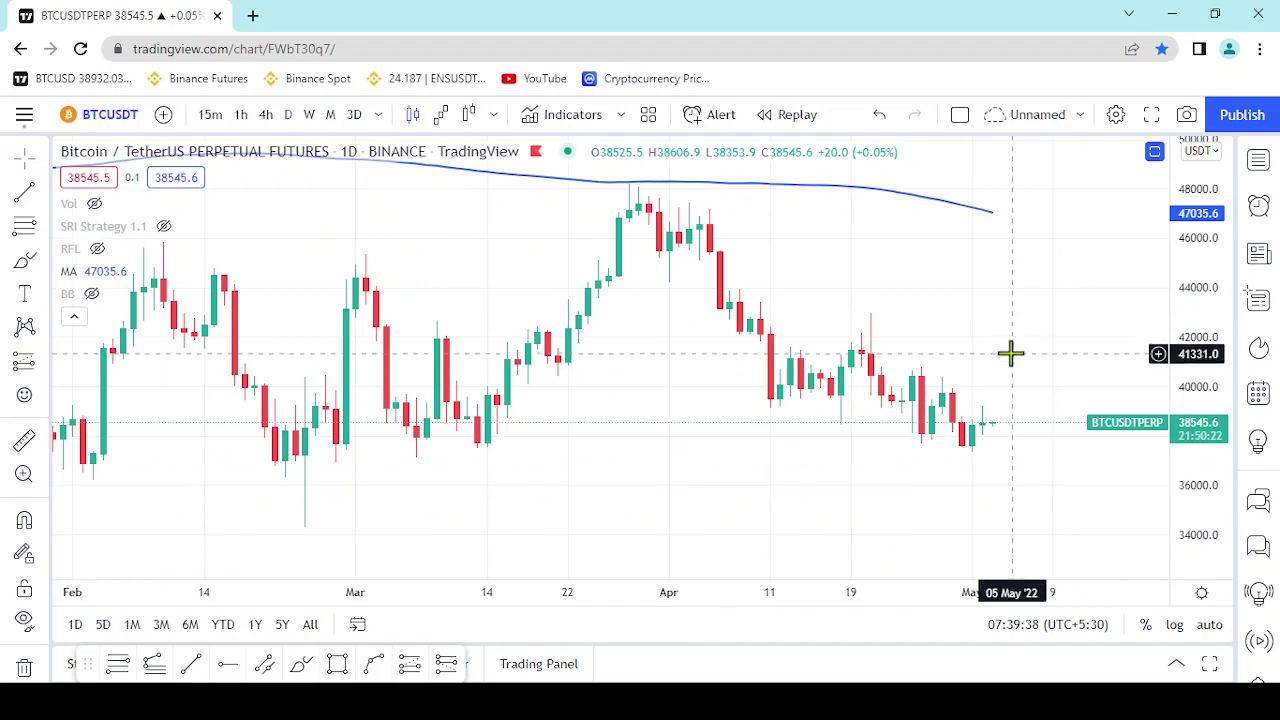
left_click_drag(1010, 353, 890, 331)
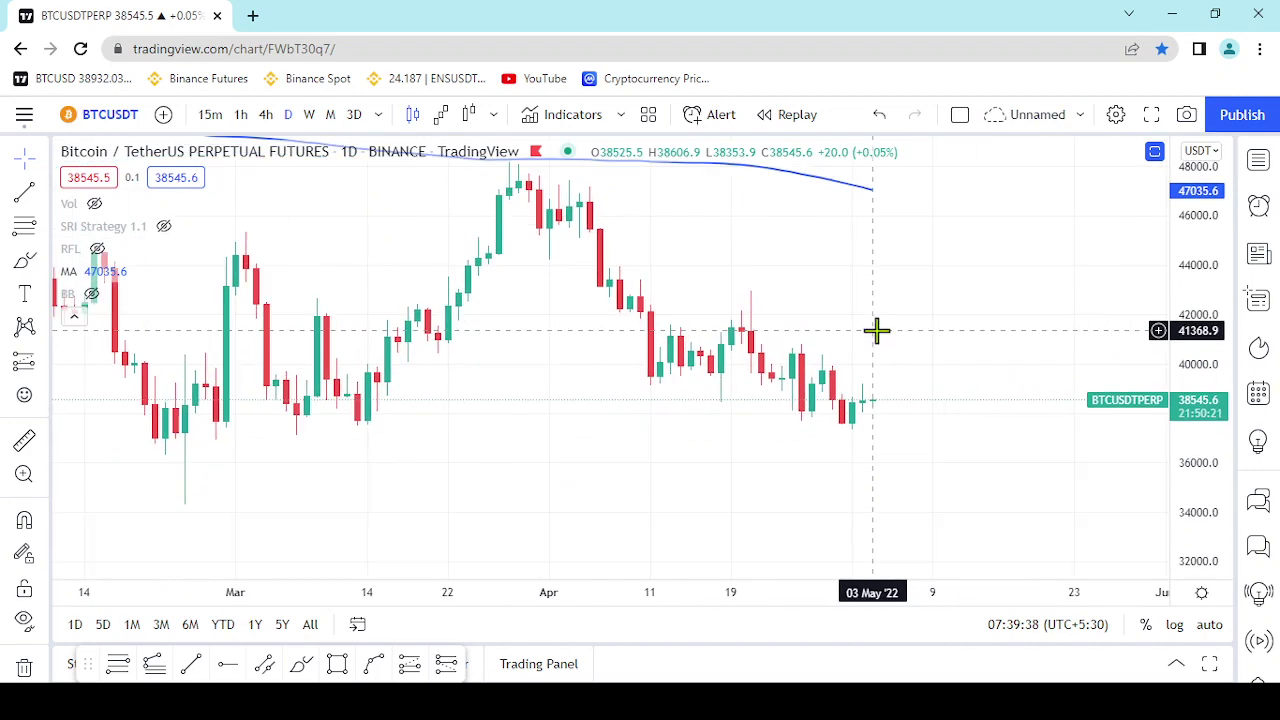
left_click(74, 317)
scroll(960, 346, "up", 2)
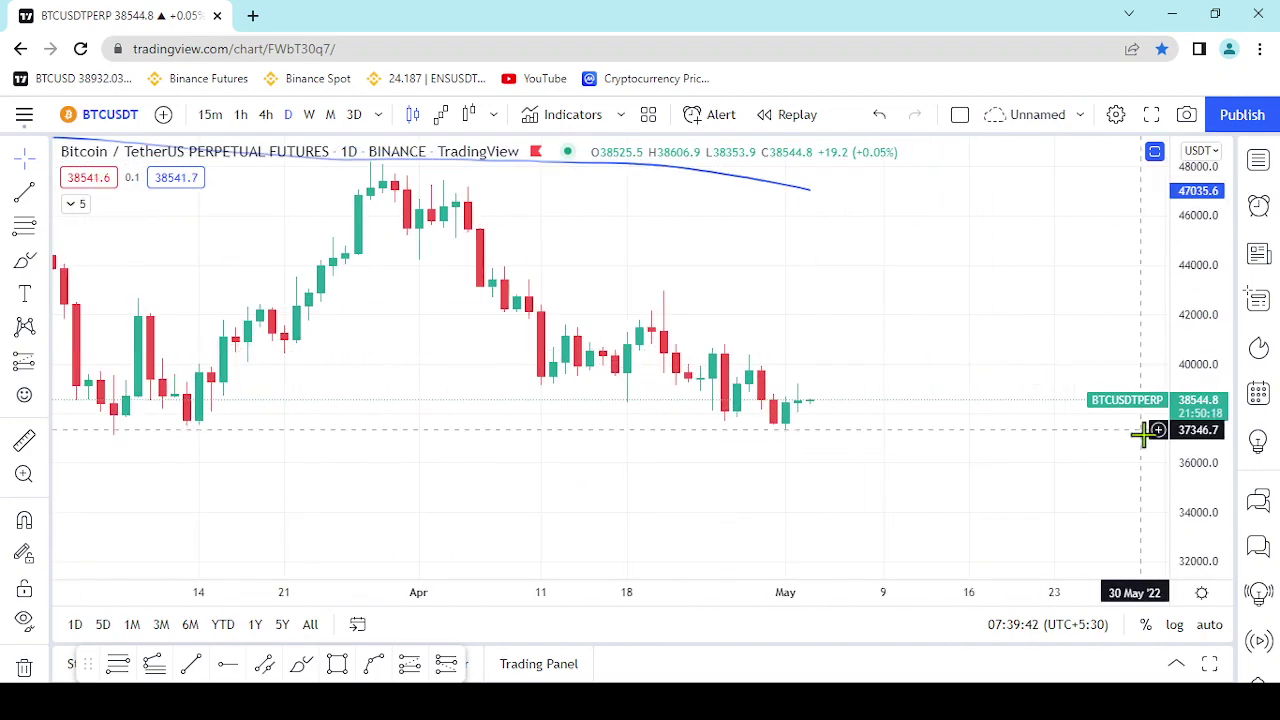
left_click_drag(1204, 460, 1141, 286)
scroll(629, 420, "up", 2)
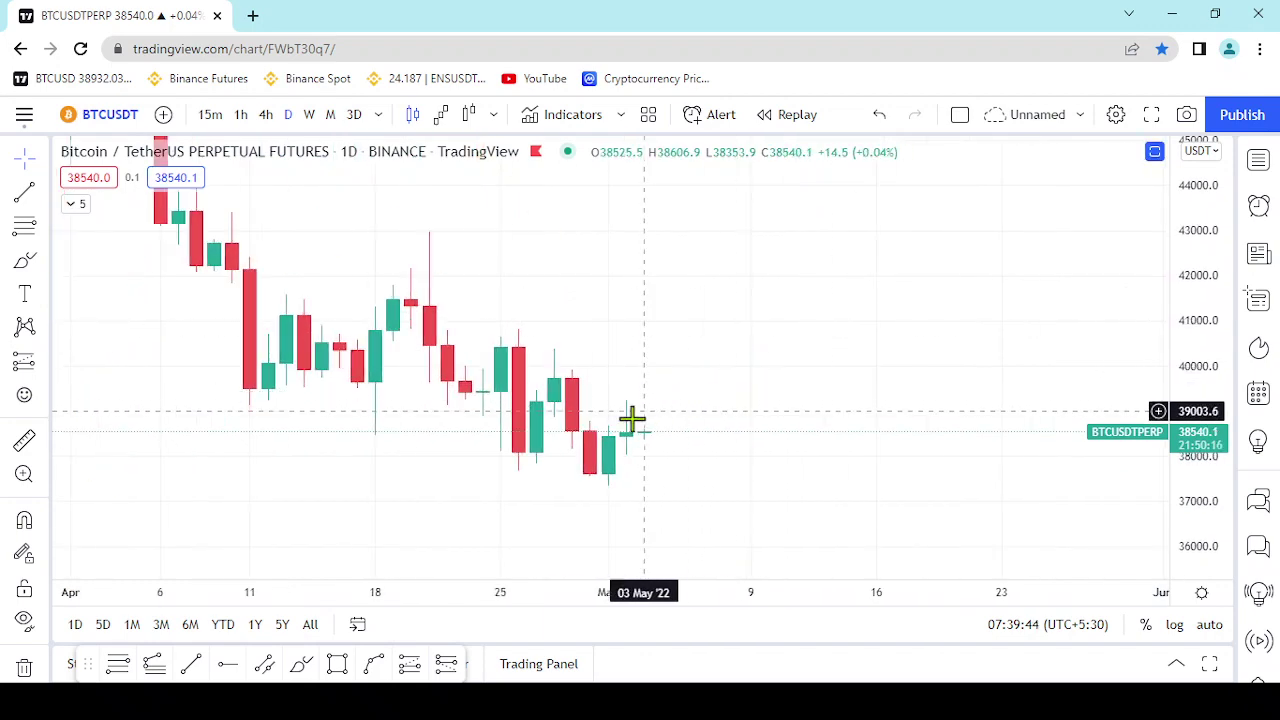
left_click_drag(683, 360, 743, 297)
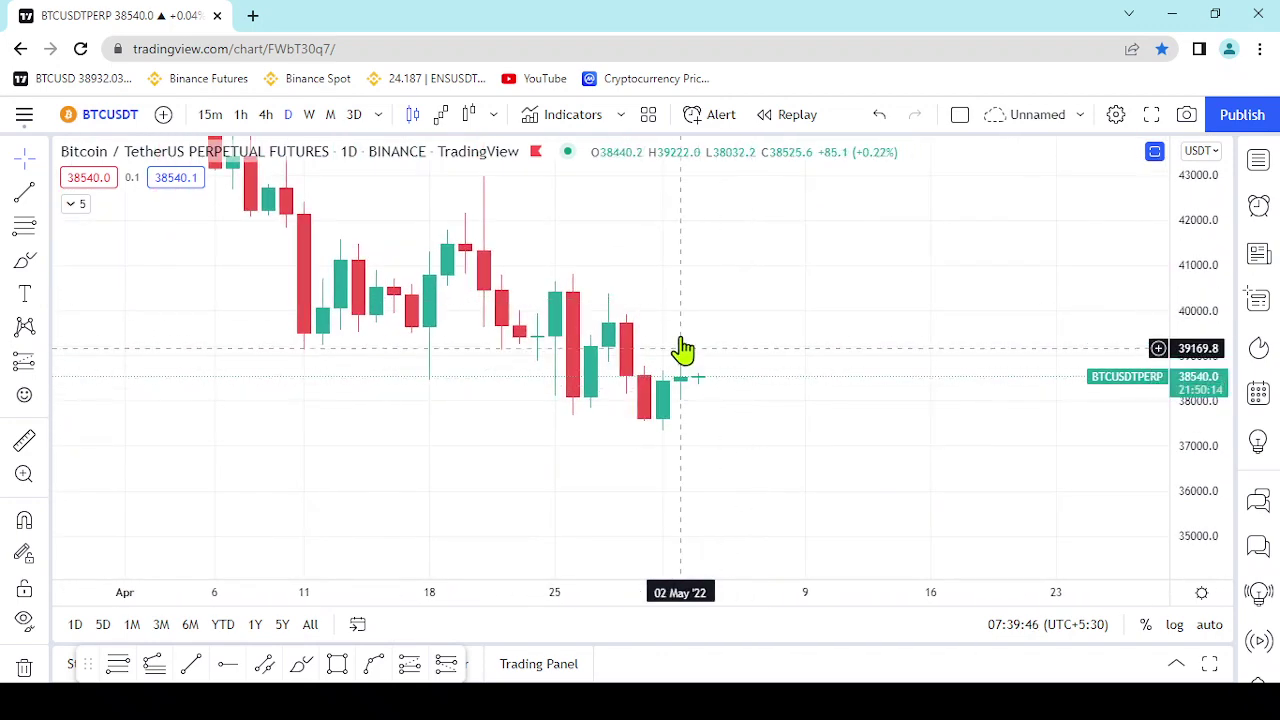
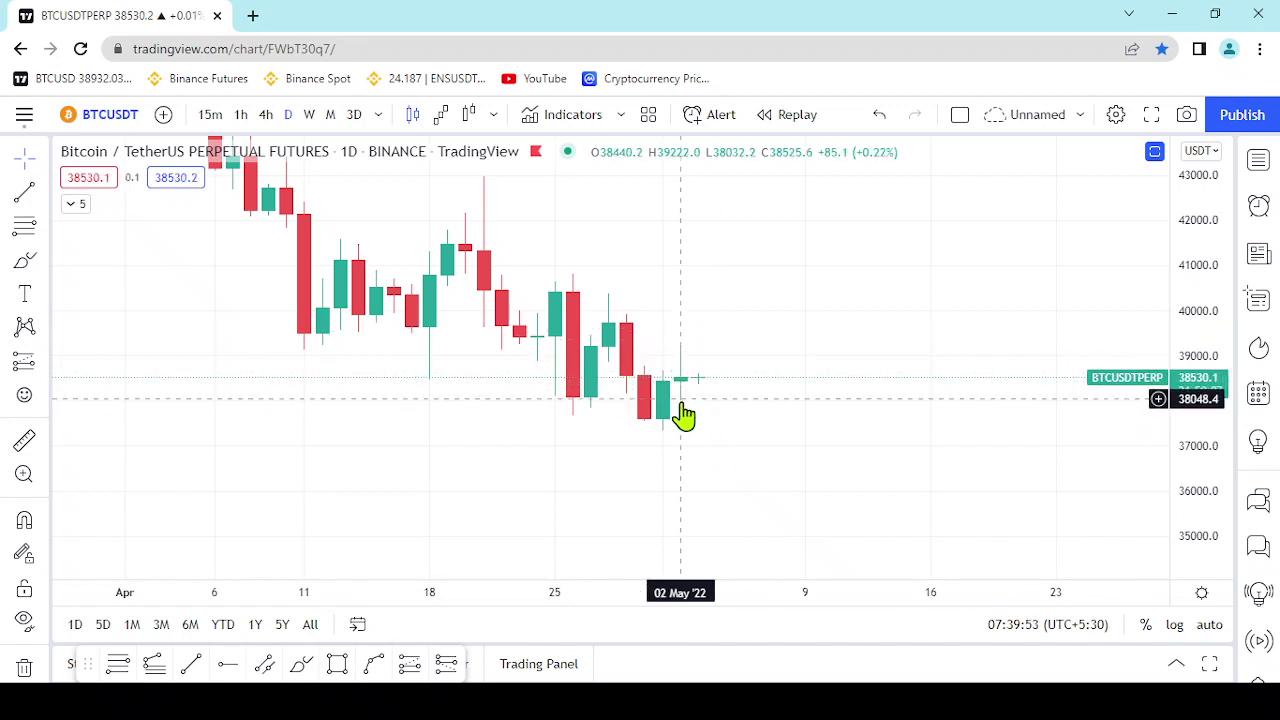
scroll(830, 367, "down", 2)
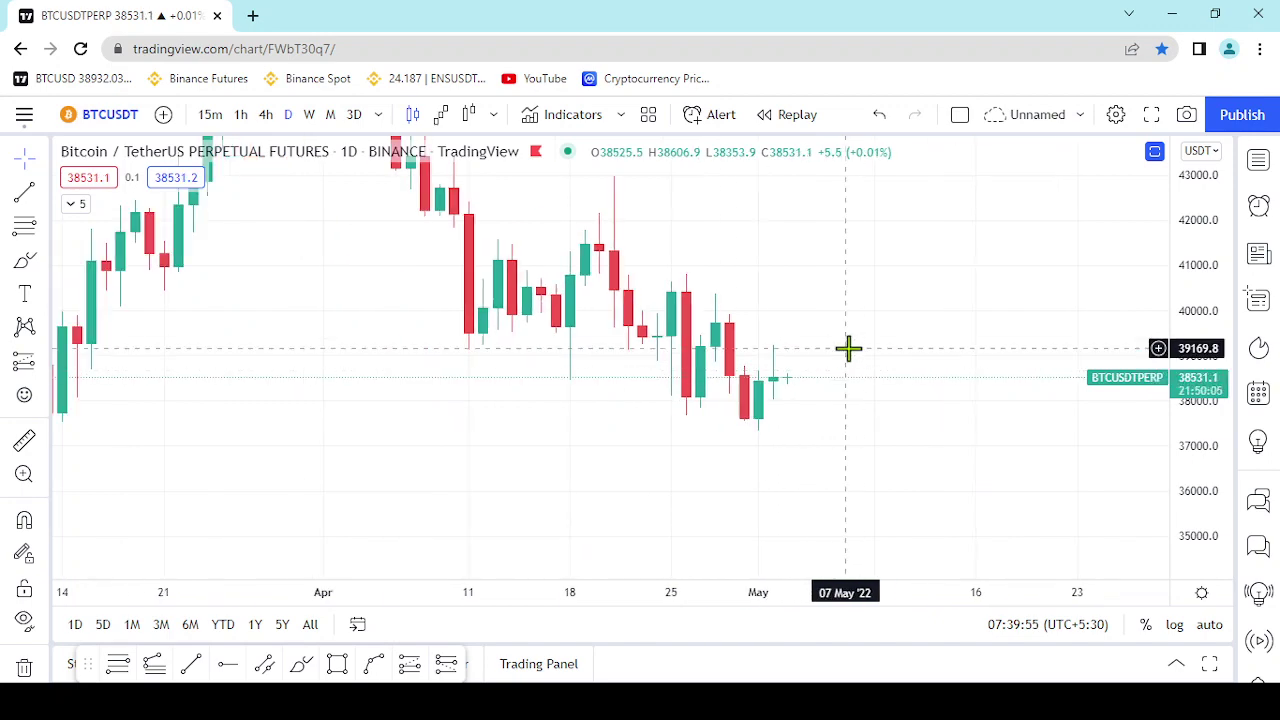
scroll(686, 391, "down", 2)
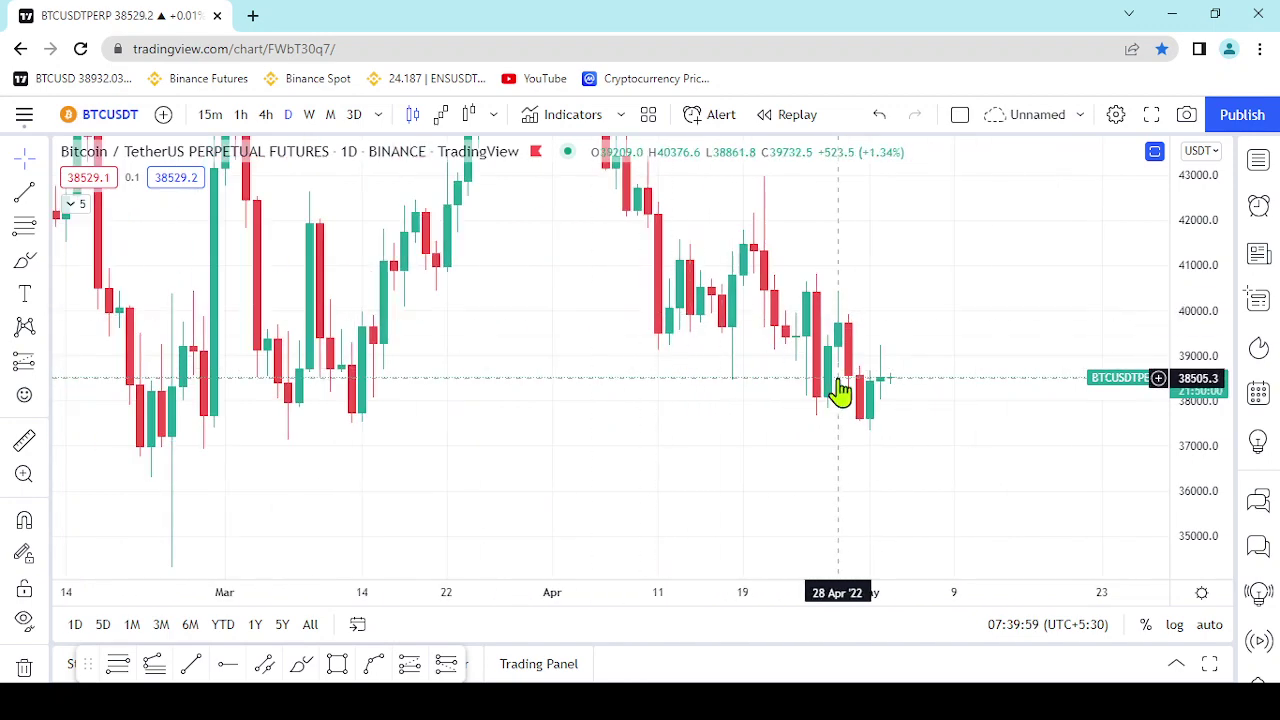
Draw a rising trend line under the daily lows from about 32,770 on 22 Jan '22 to about 38,000 in mid-May
scroll(840, 400, "down", 2)
left_click_drag(849, 443, 826, 285)
left_click_drag(1211, 251, 1183, 357)
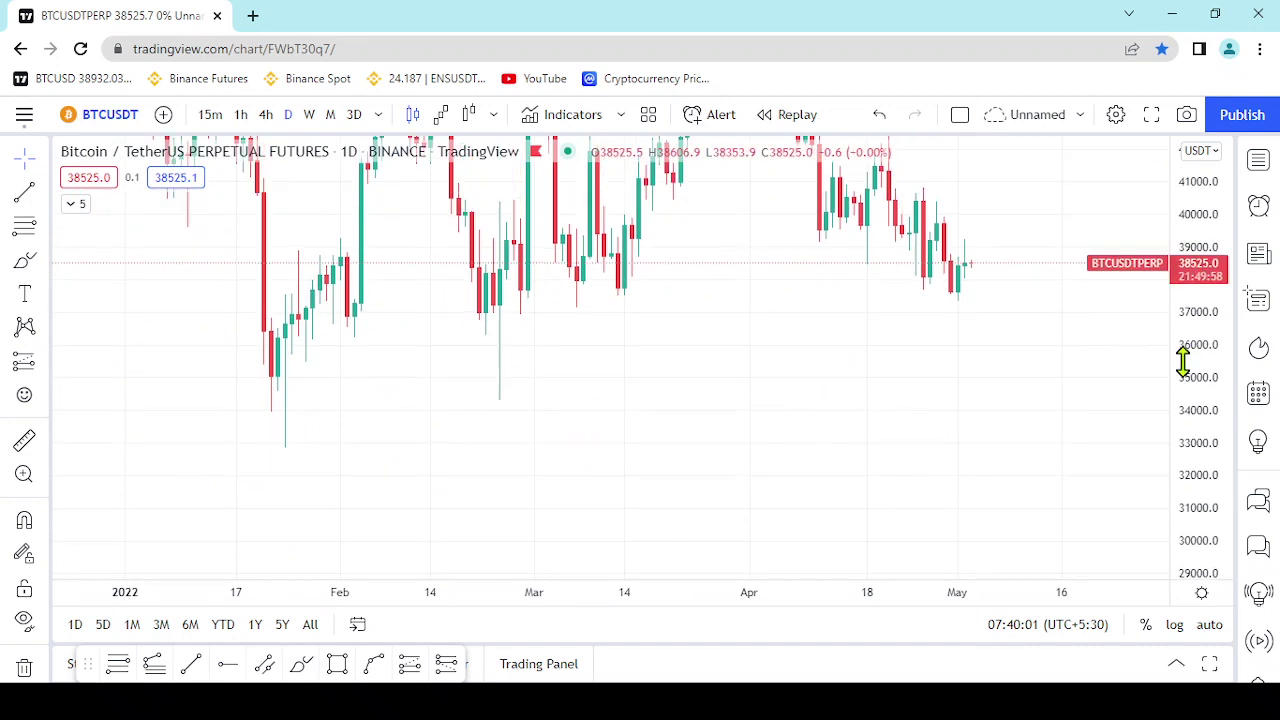
left_click(197, 665)
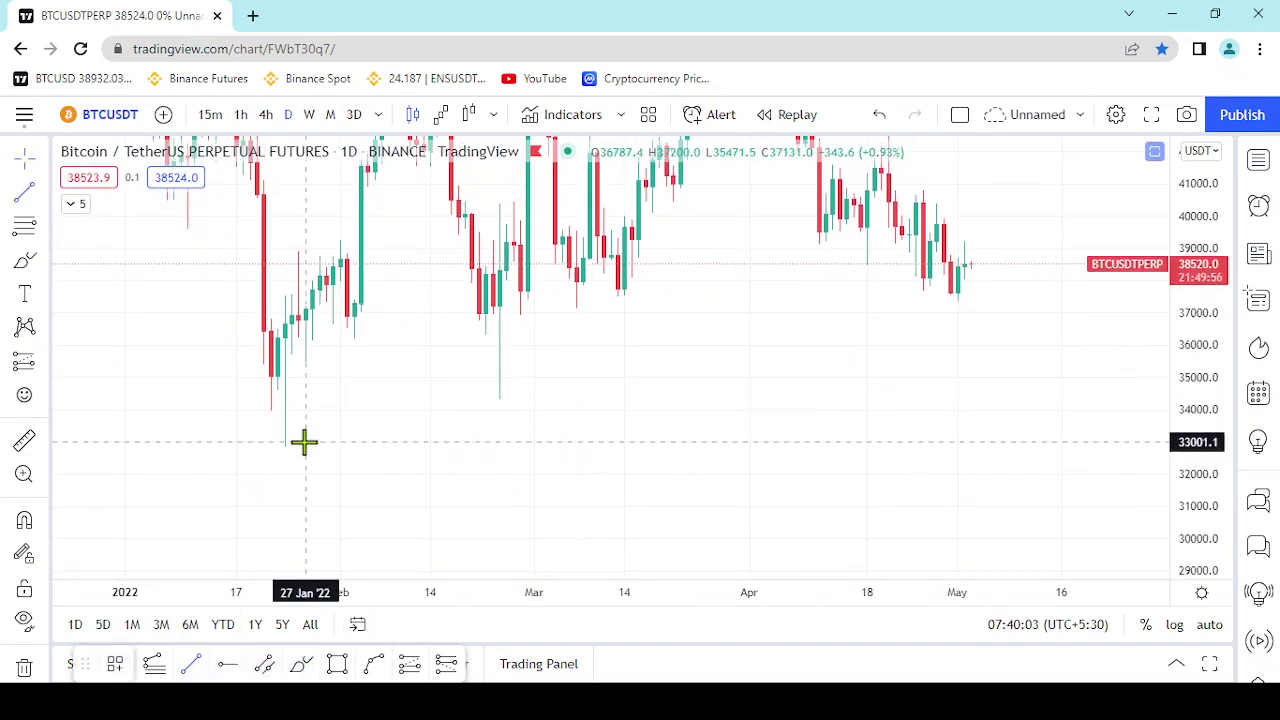
left_click(273, 449)
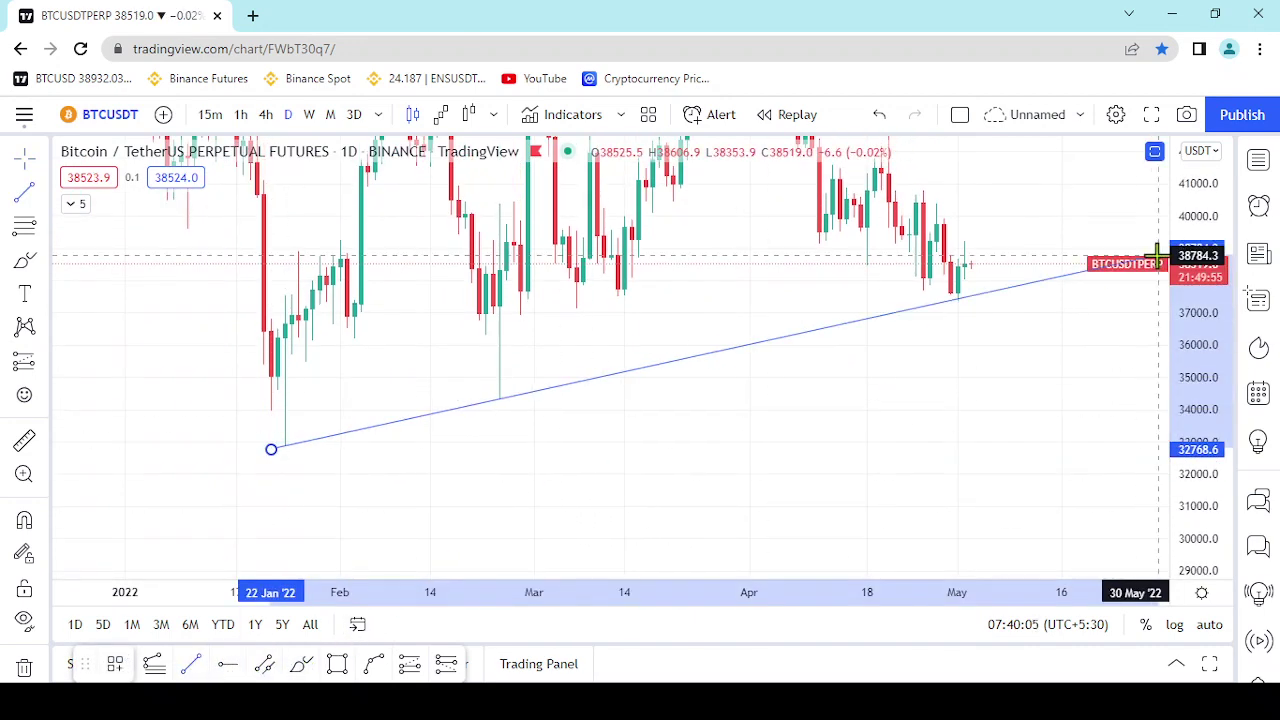
left_click(1054, 281)
left_click_drag(1046, 326, 968, 362)
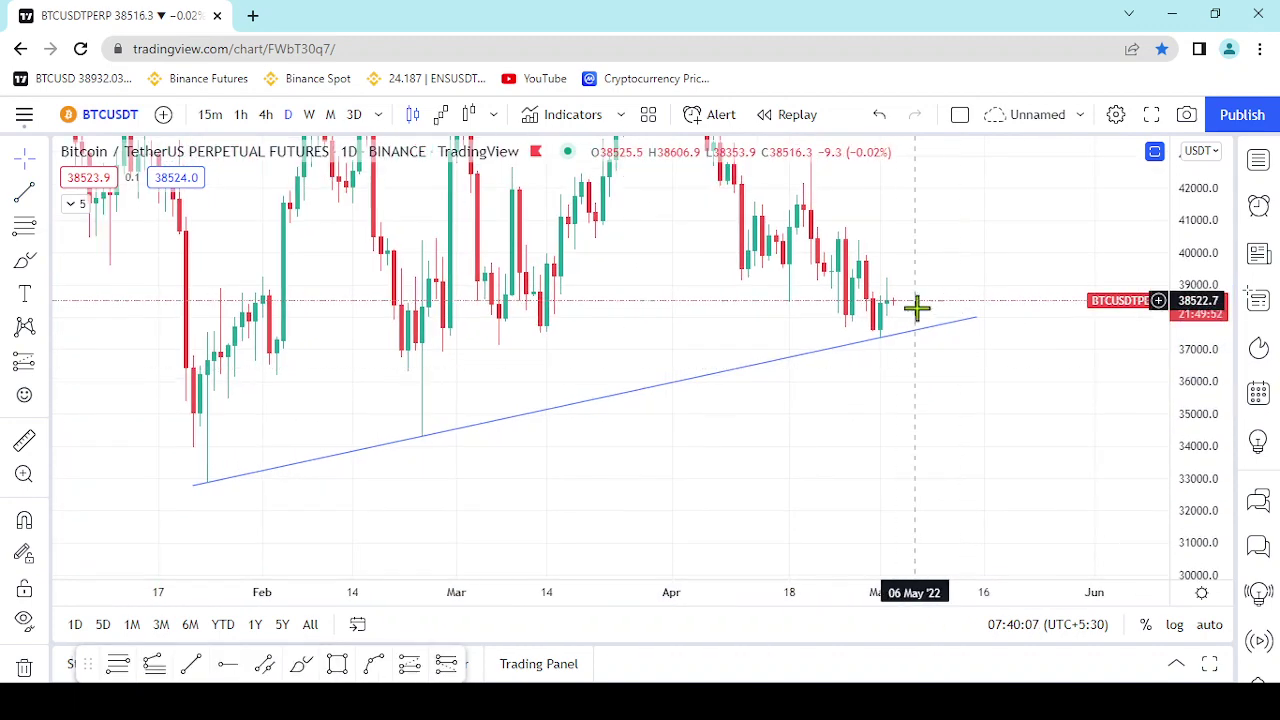
left_click_drag(957, 411, 1004, 443)
left_click_drag(1028, 397, 1027, 419)
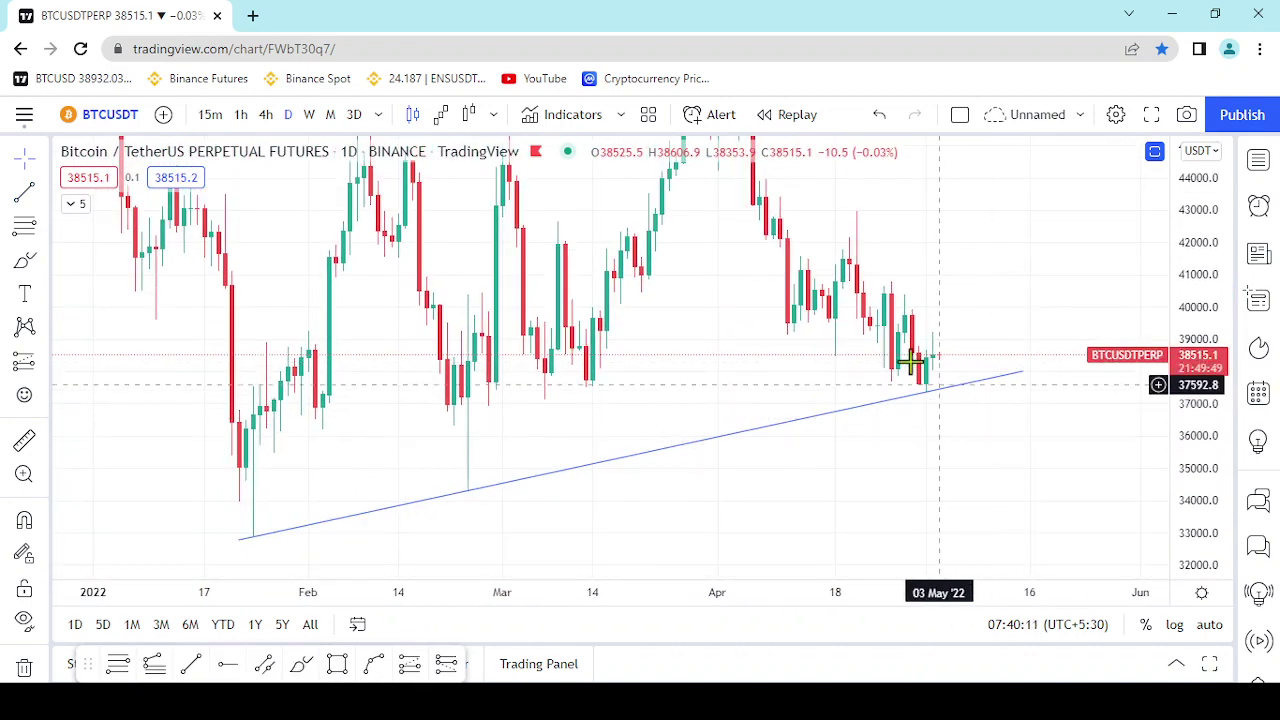
scroll(930, 400, "up", 1)
scroll(937, 420, "up", 1)
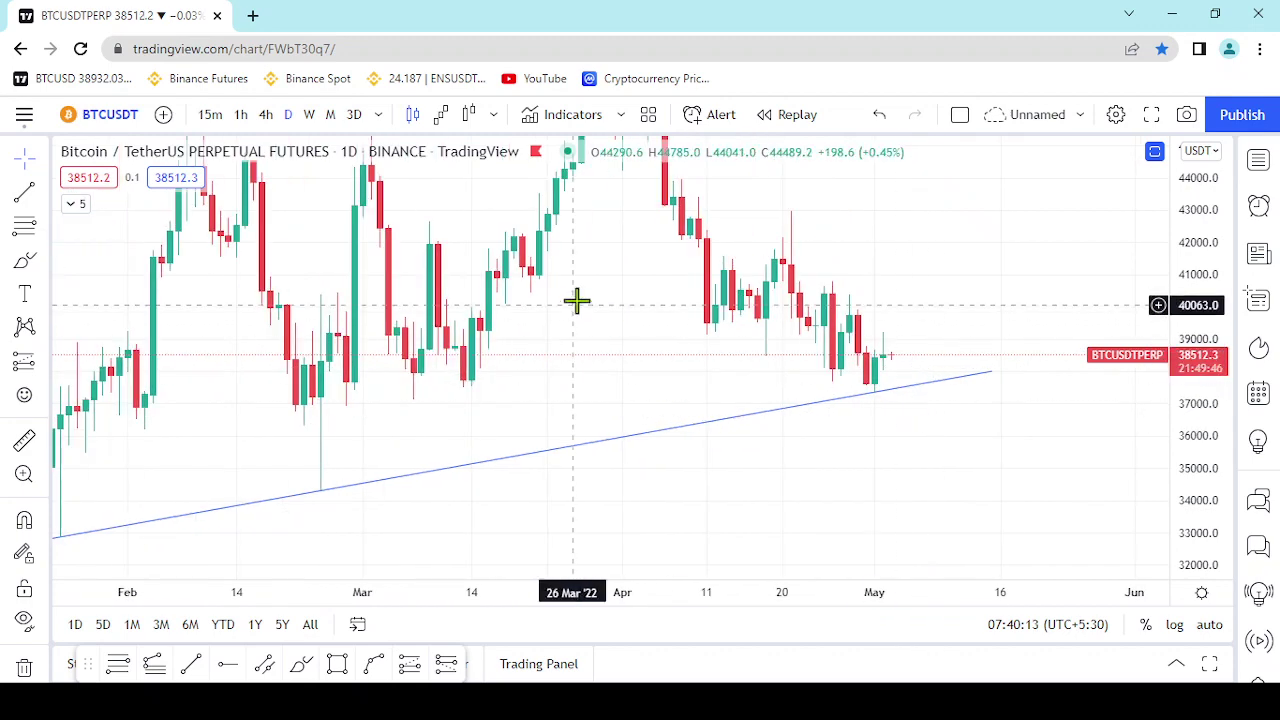
Switch the chart to the 4-hour timeframe, bring the latest candles into view and check which indicators are shown in the legend
left_click(265, 116)
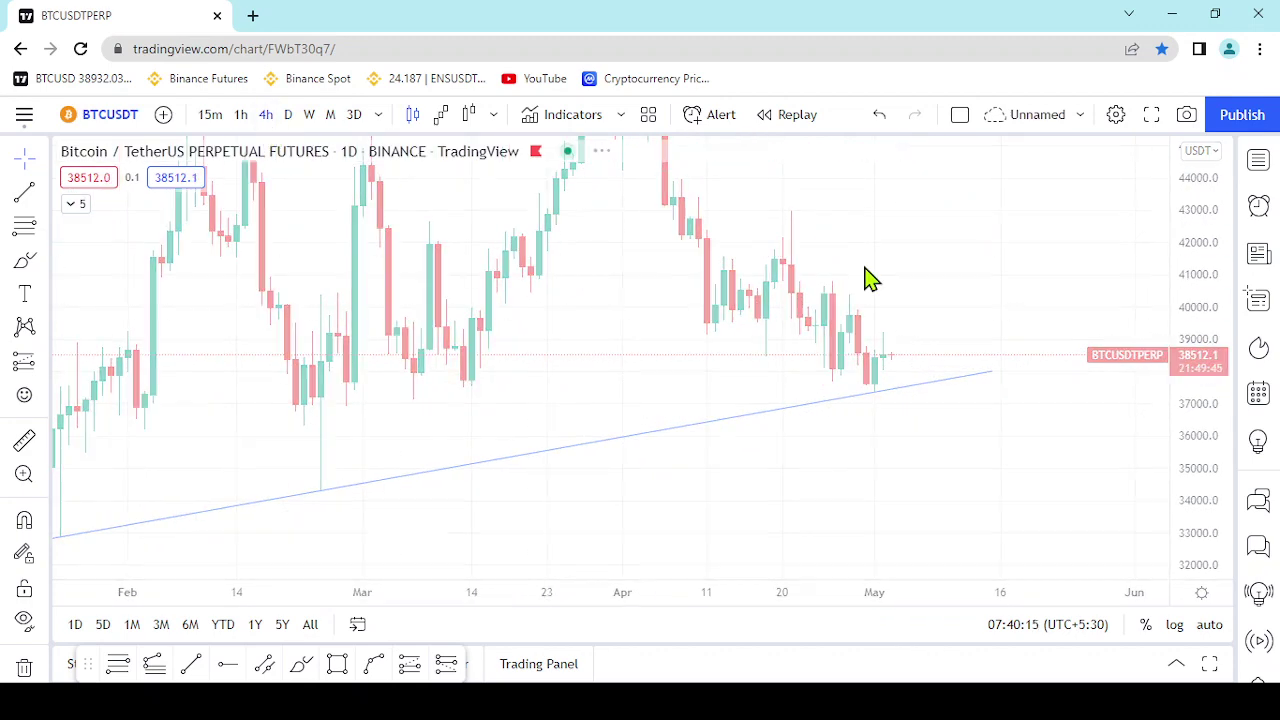
scroll(863, 266, "down", 5)
left_click_drag(1017, 283, 748, 280)
left_click(70, 204)
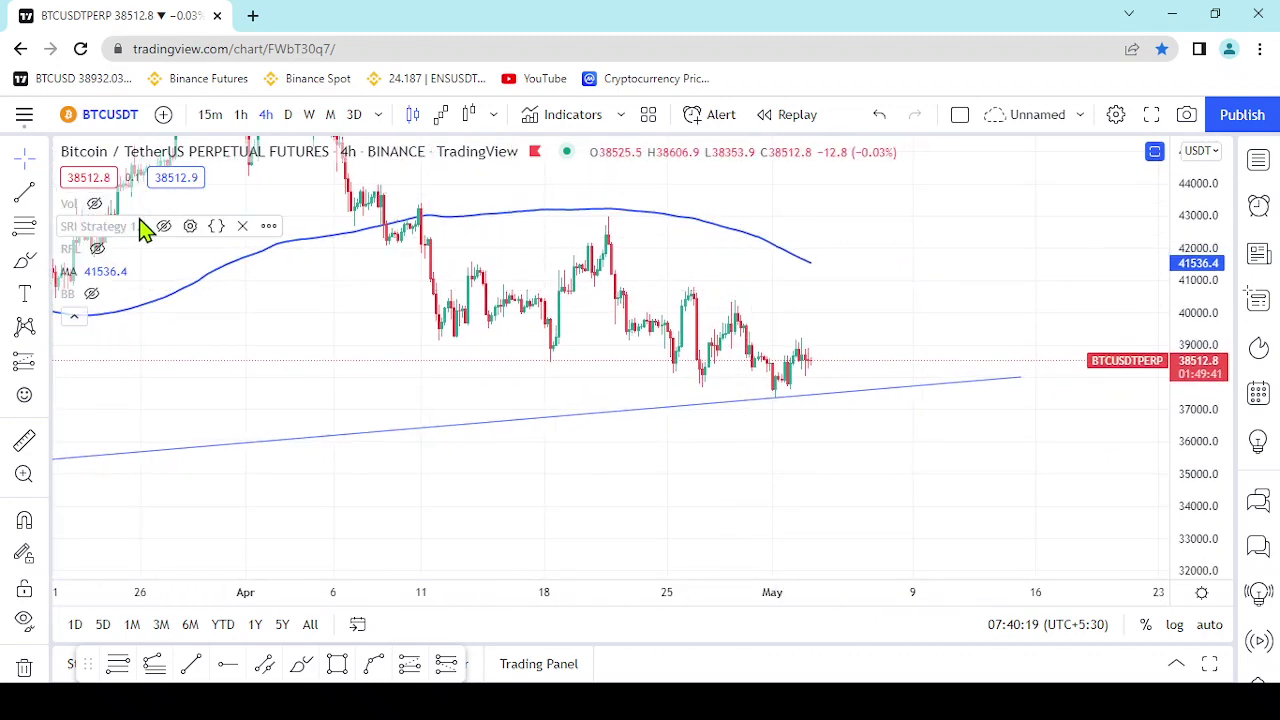
left_click(74, 316)
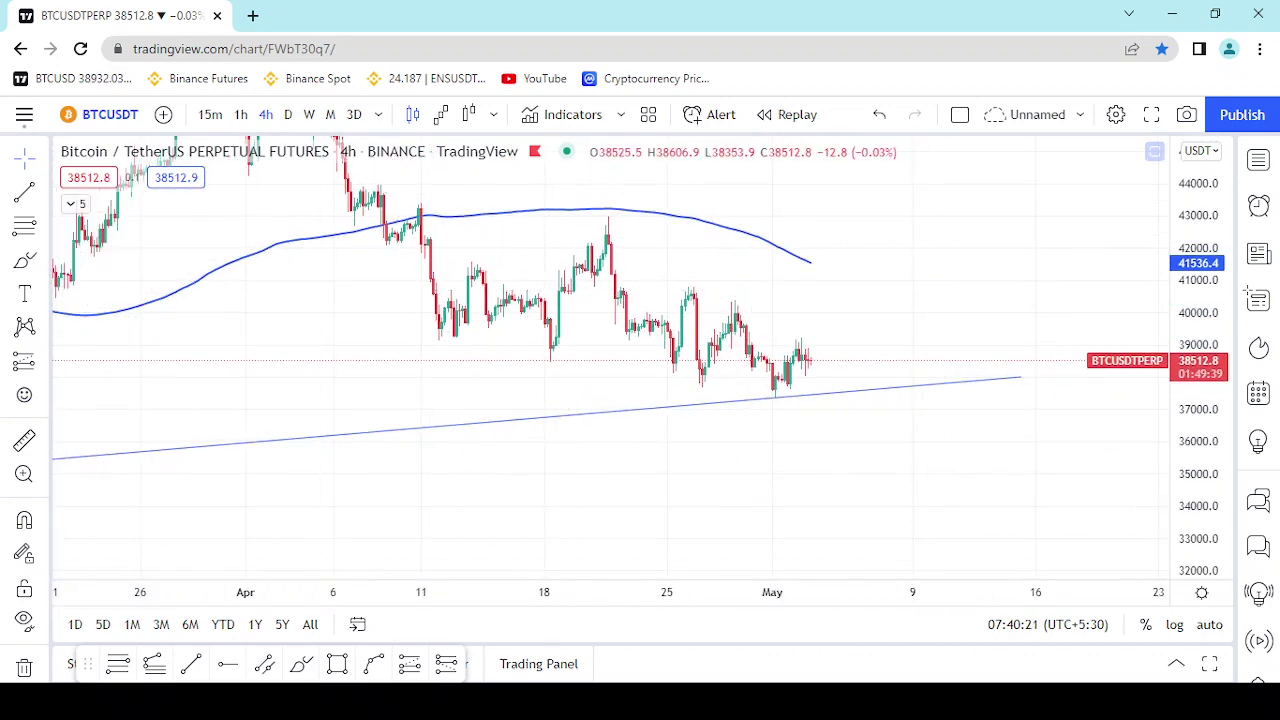
Draw a falling trend line under the 4-hour lows from about 39,191 on 10 Apr '22 to about 36,343 on 11 May
left_click(415, 339)
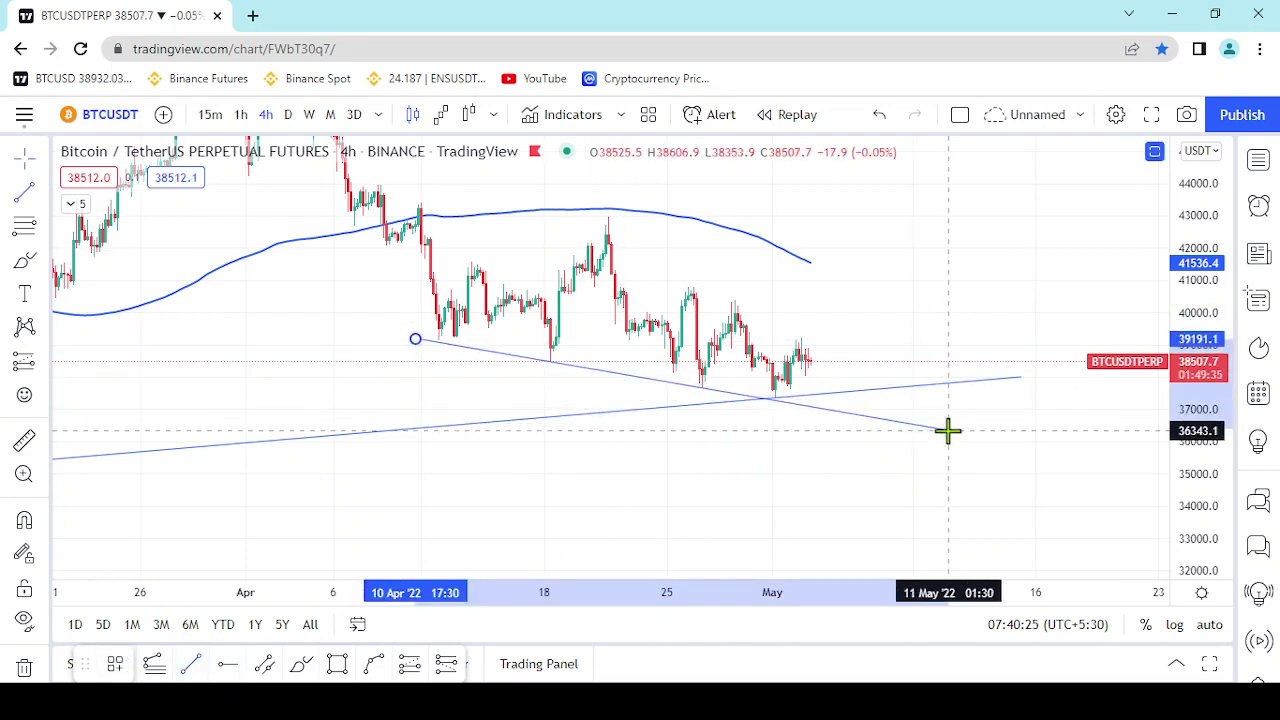
left_click(948, 430)
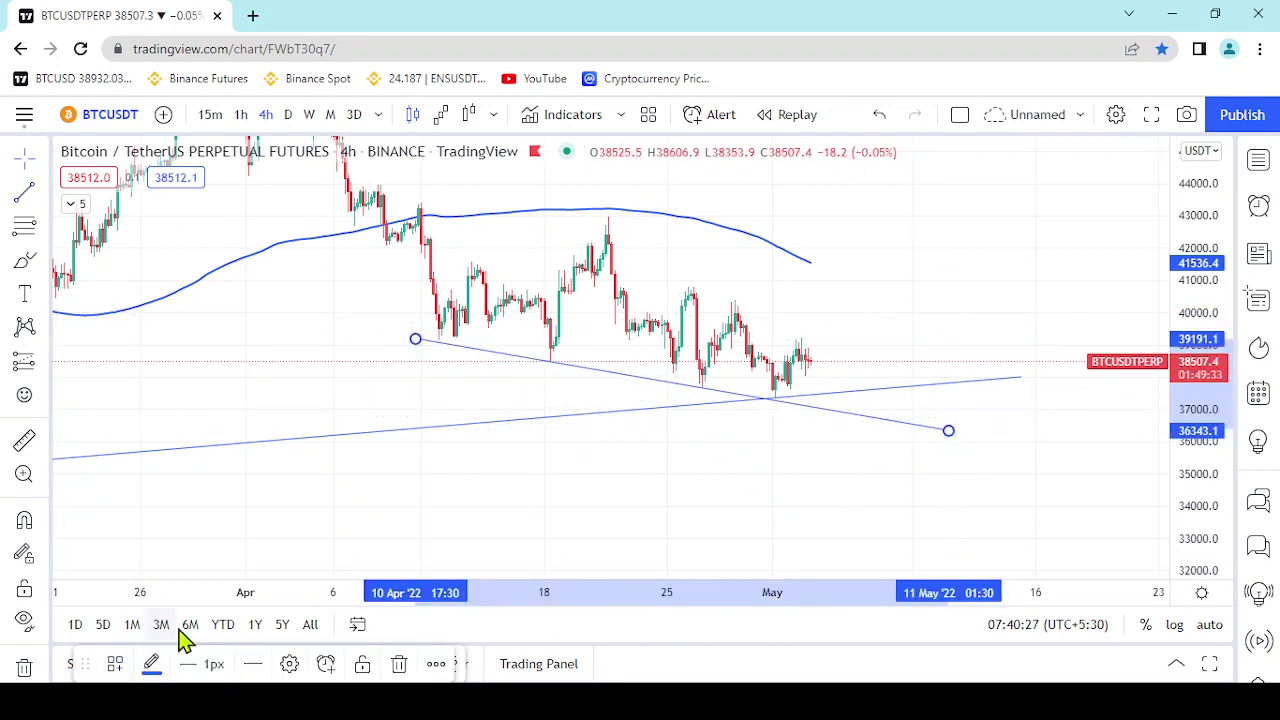
left_click(113, 666)
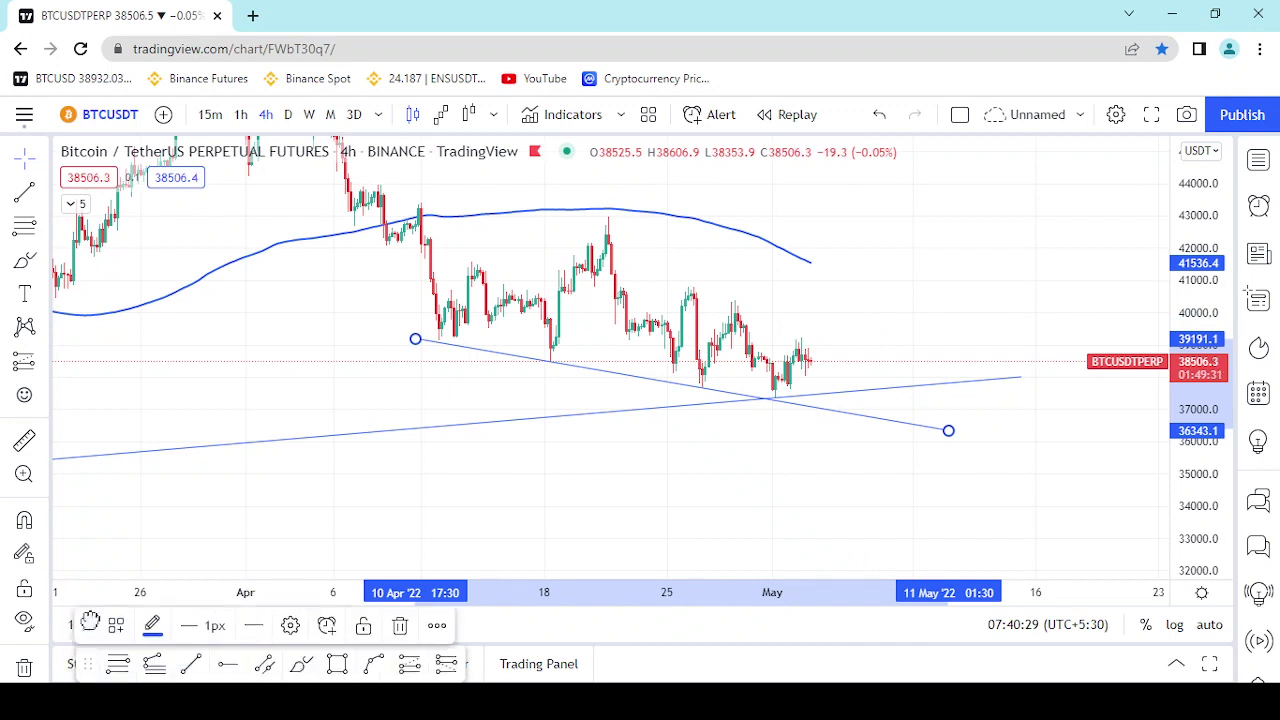
Draw a falling trend line over the 4-hour highs from about 42,969 on 21 Apr '22 to about 36,300 around 10 May
left_click(193, 670)
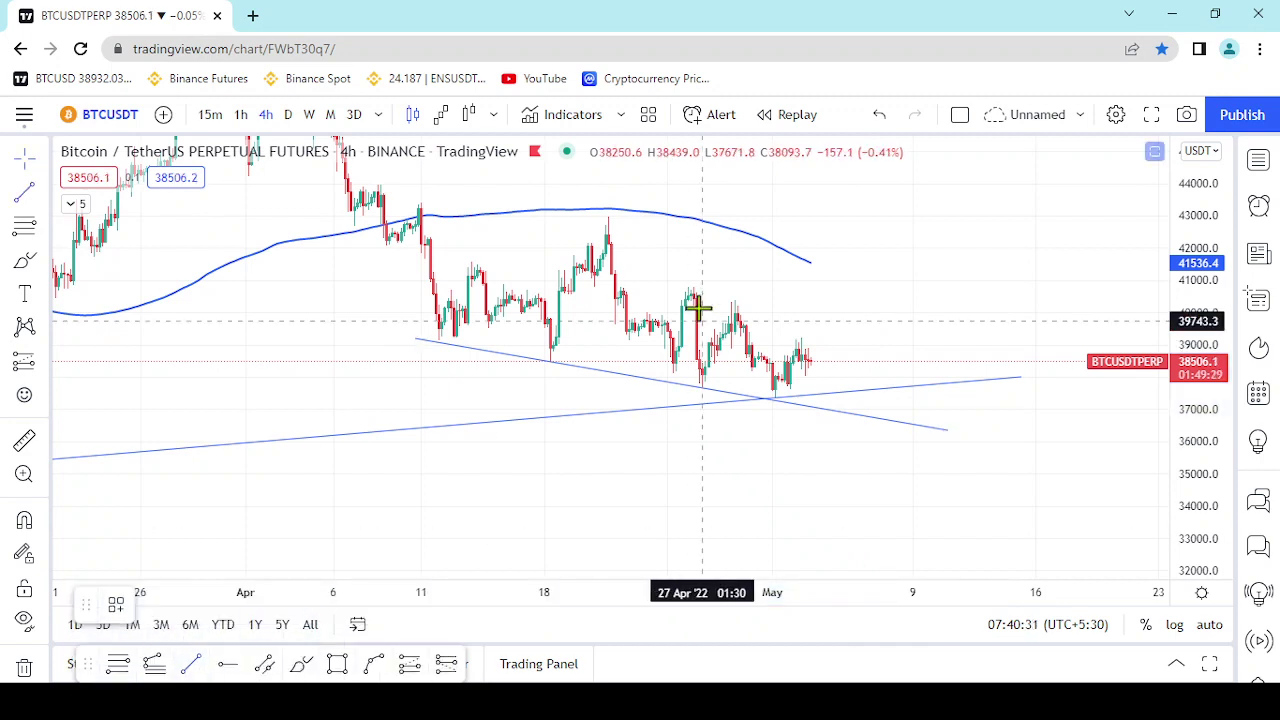
left_click(605, 217)
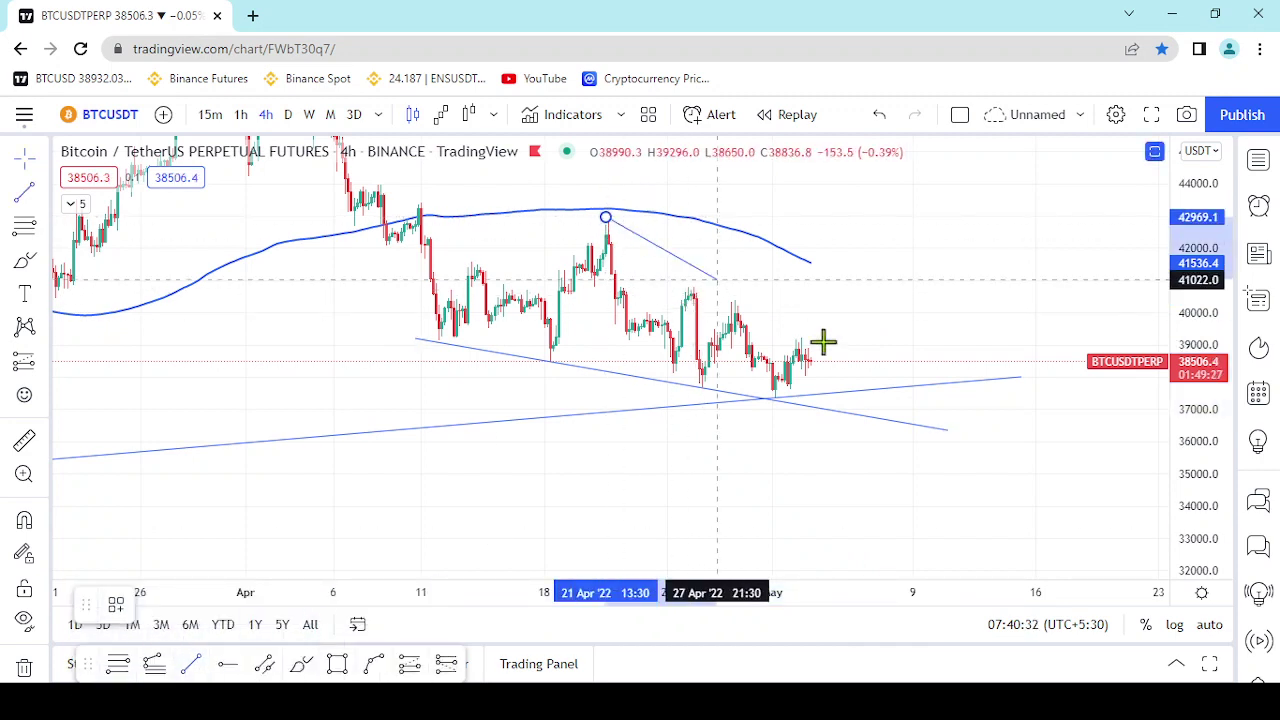
left_click(943, 432)
Examine the latest 4-hour candles against the two falling trend lines, the rising daily trend line and the MA
scroll(920, 340, "up", 2)
left_click_drag(711, 300, 935, 339)
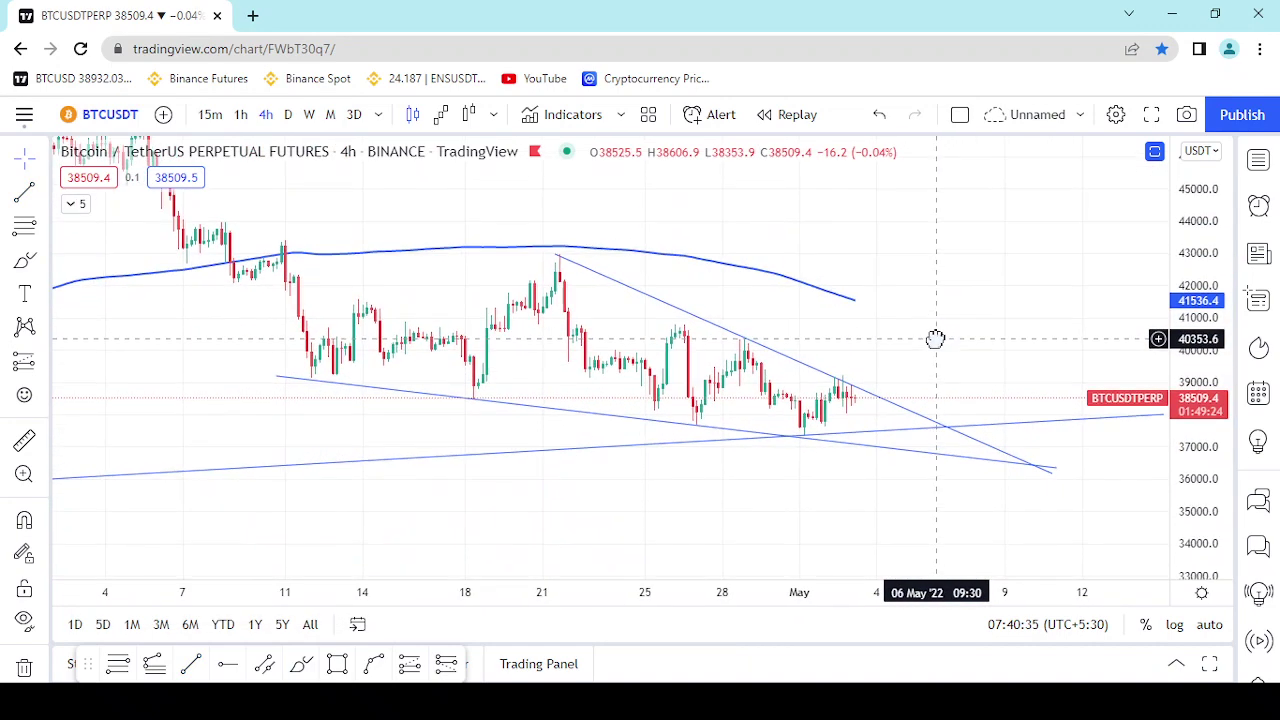
scroll(935, 339, "up", 2)
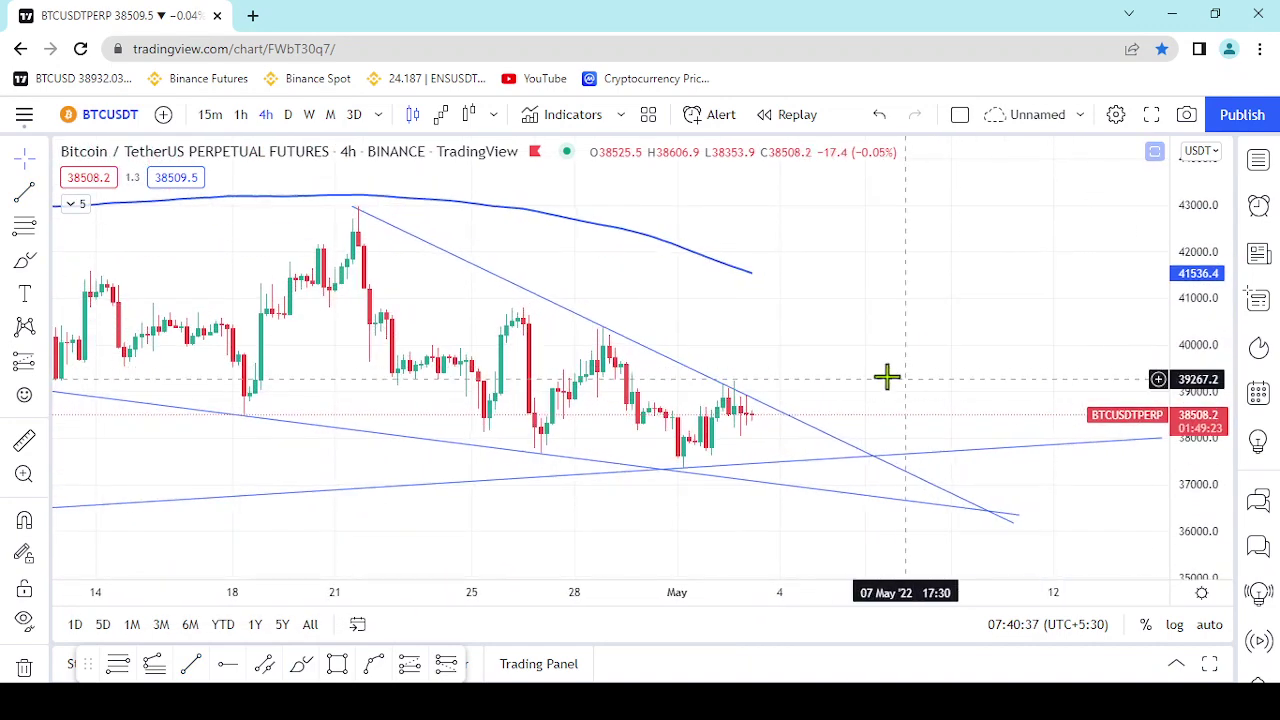
scroll(908, 379, "down", 2)
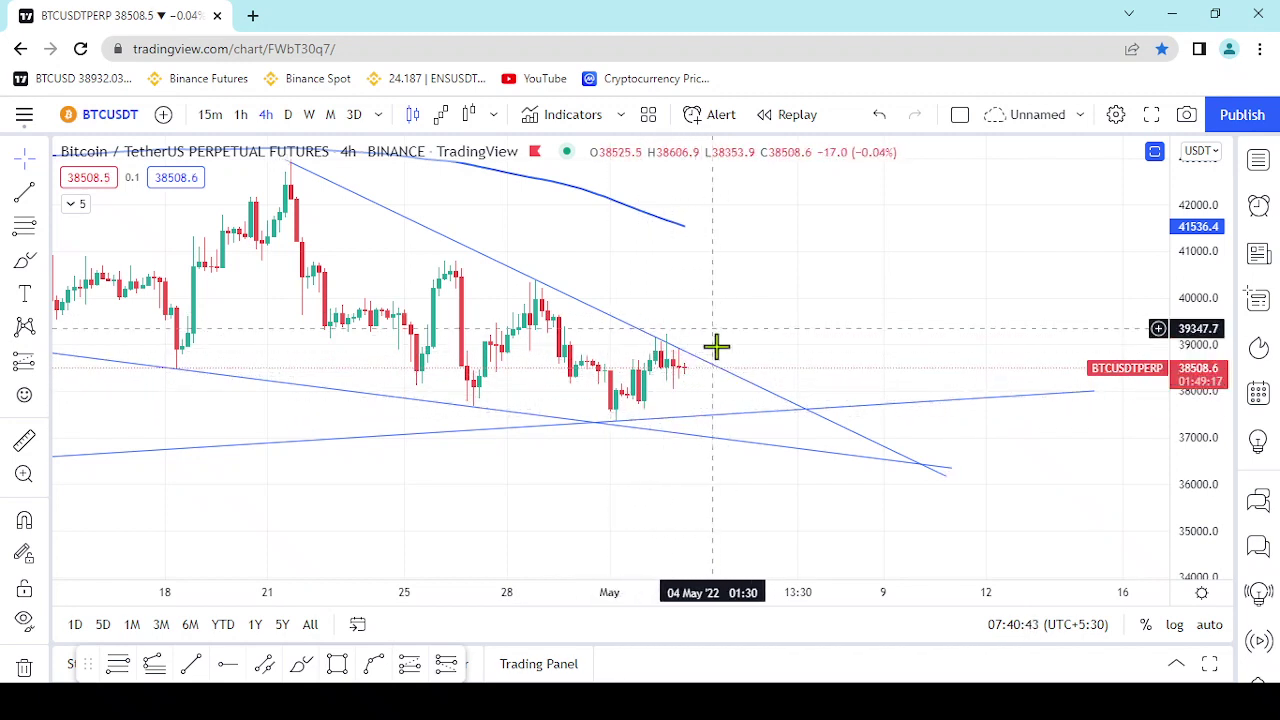
left_click_drag(727, 302, 731, 346)
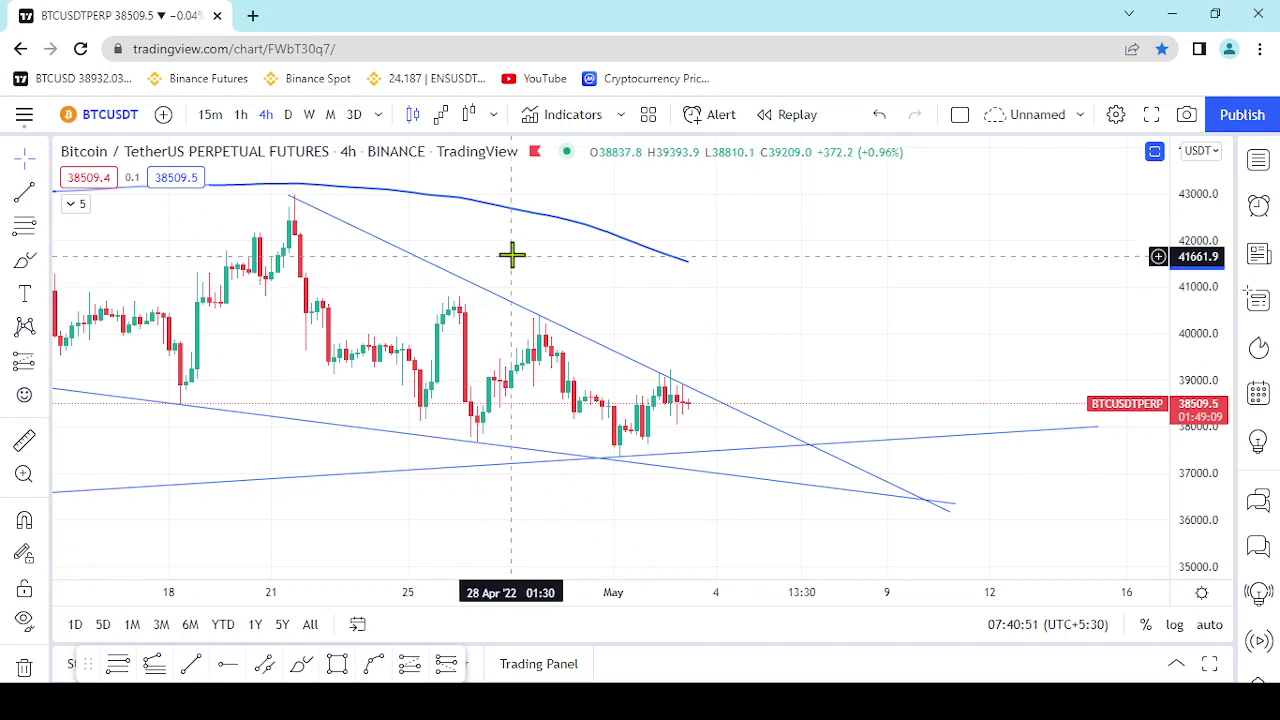
left_click_drag(509, 260, 546, 271)
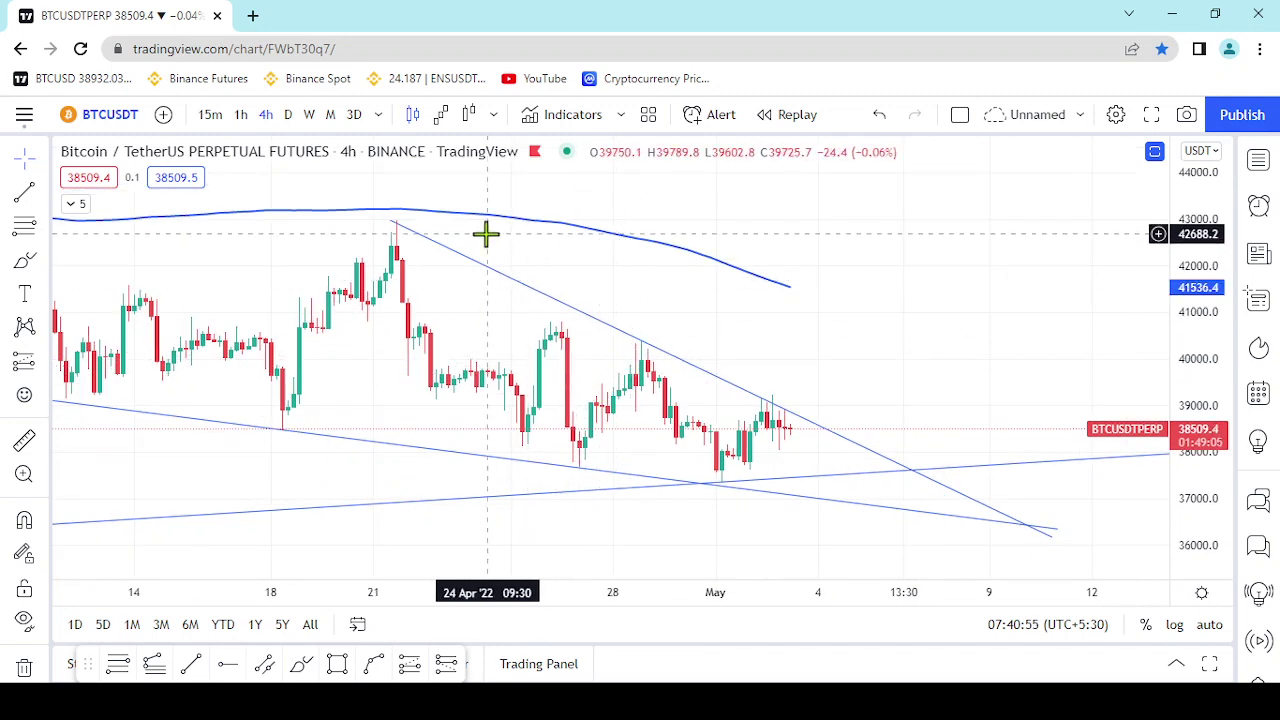
left_click_drag(716, 324, 674, 299)
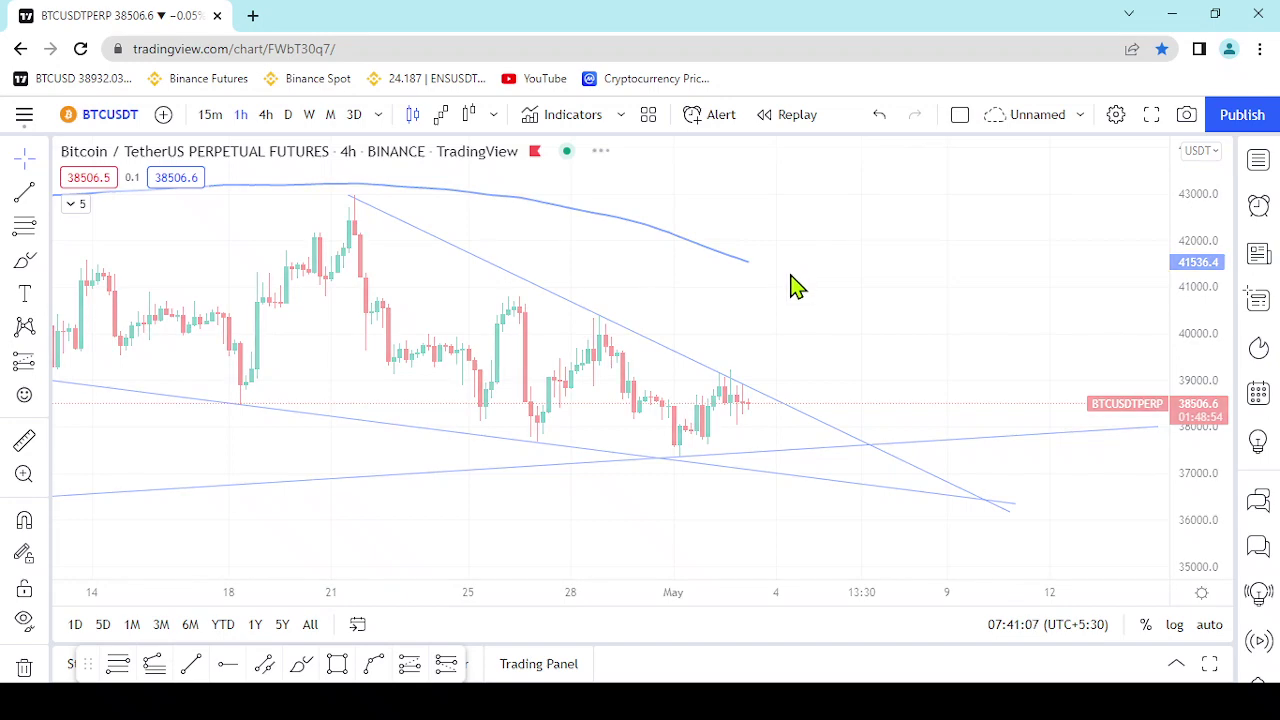
Switch the chart to the 1-hour timeframe and stretch the price scale around the latest candles
type("1h")
key("Return")
scroll(791, 276, "down", 4)
left_click_drag(1018, 307, 803, 269)
left_click_drag(1200, 520, 1178, 344)
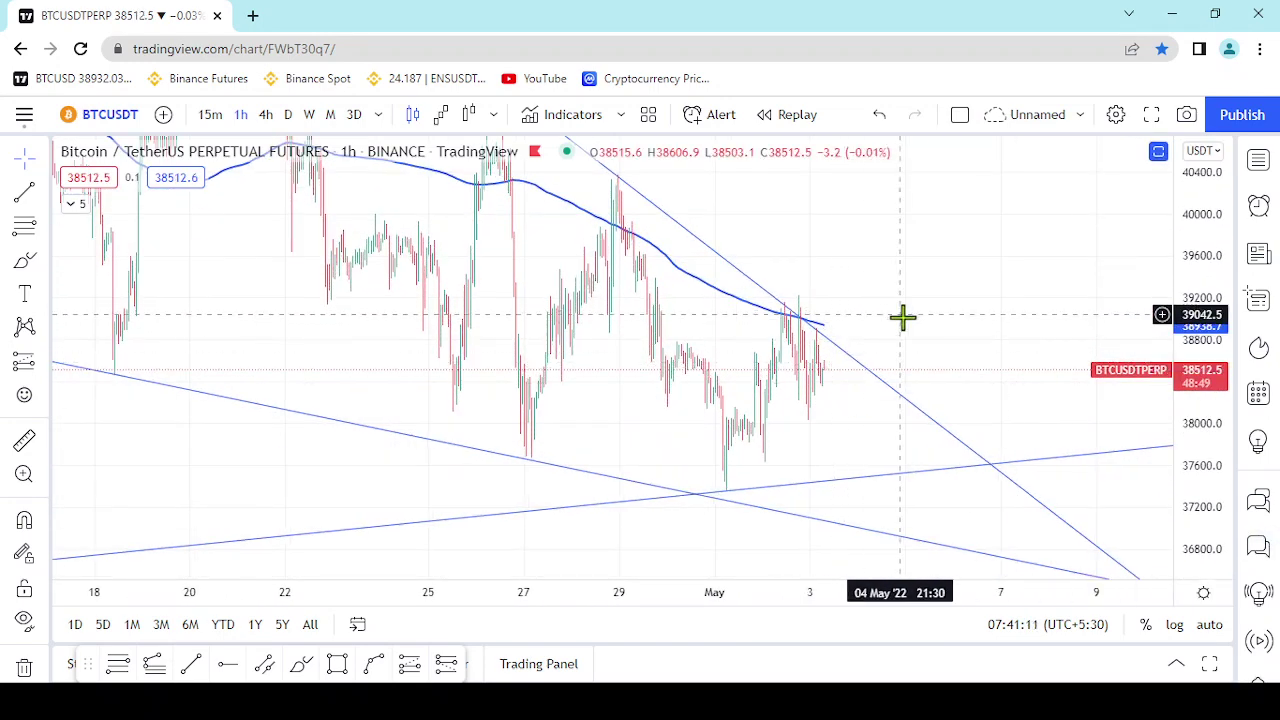
Examine the early May 1-hour candles where the MA meets the upper falling trend line
scroll(786, 303, "up", 3)
left_click_drag(786, 303, 994, 309)
scroll(942, 303, "up", 3)
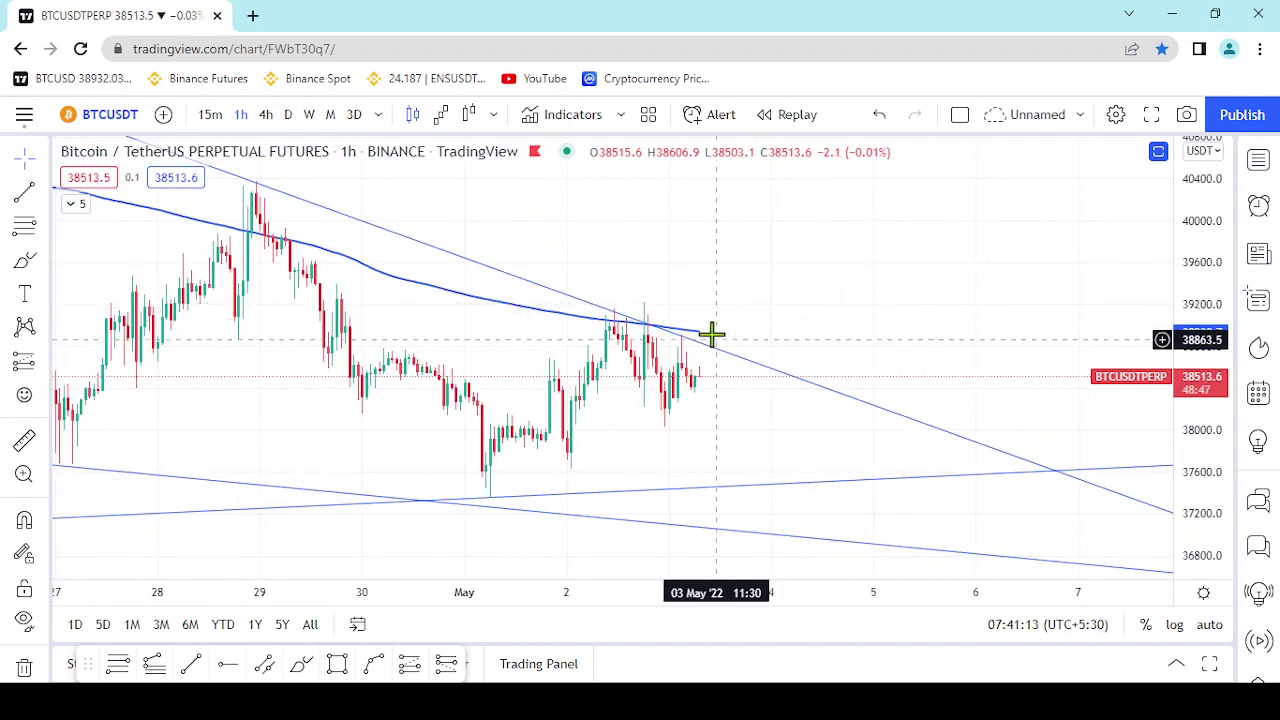
left_click_drag(770, 270, 883, 297)
scroll(871, 294, "up", 1)
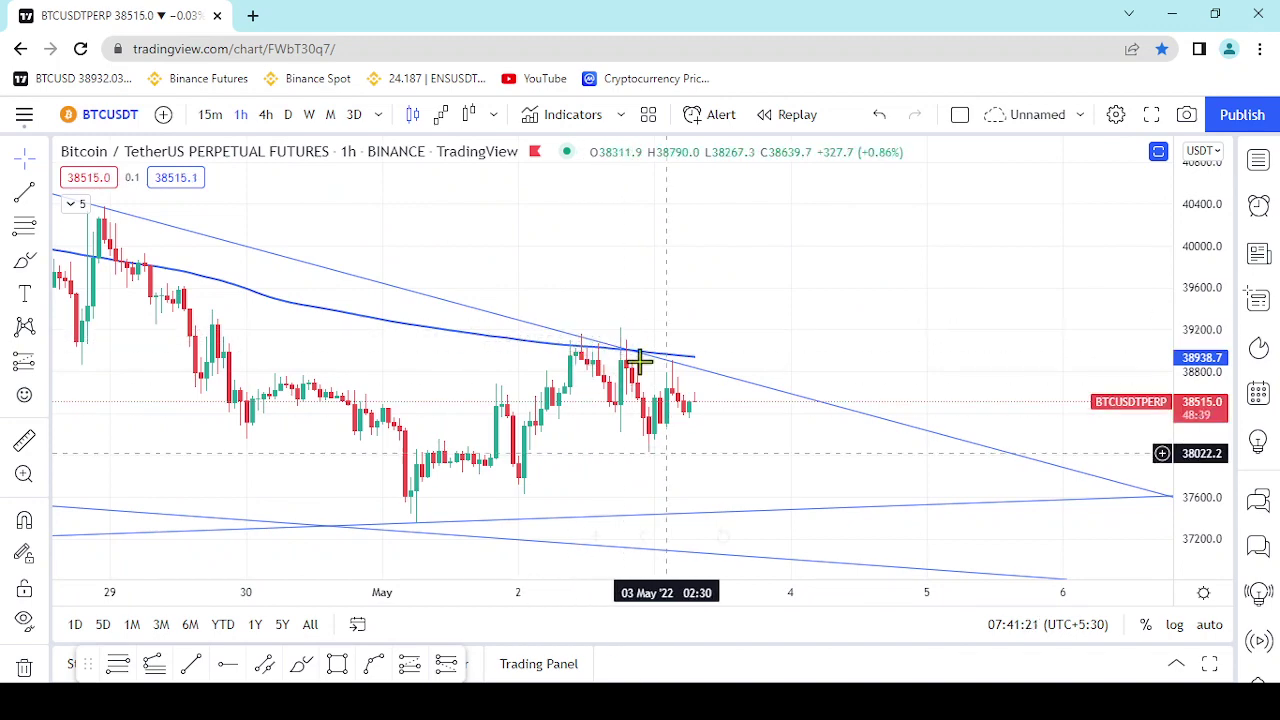
left_click_drag(783, 291, 836, 296)
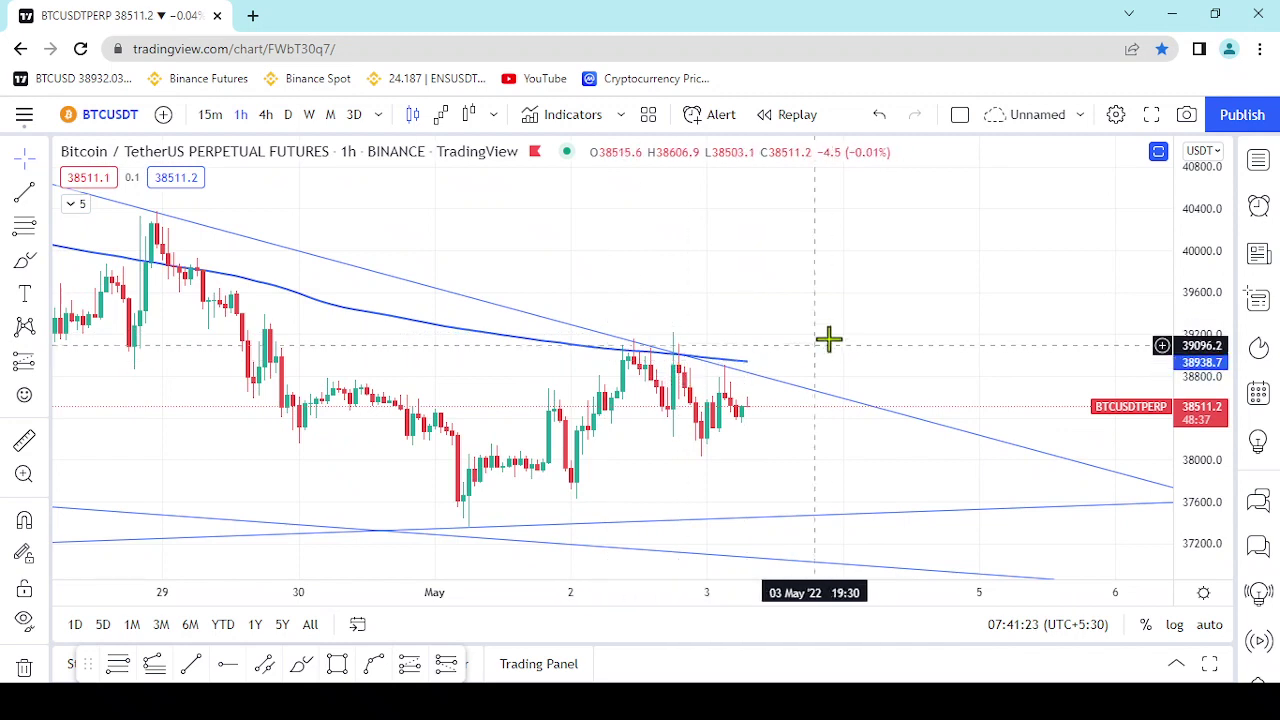
scroll(826, 340, "up", 1)
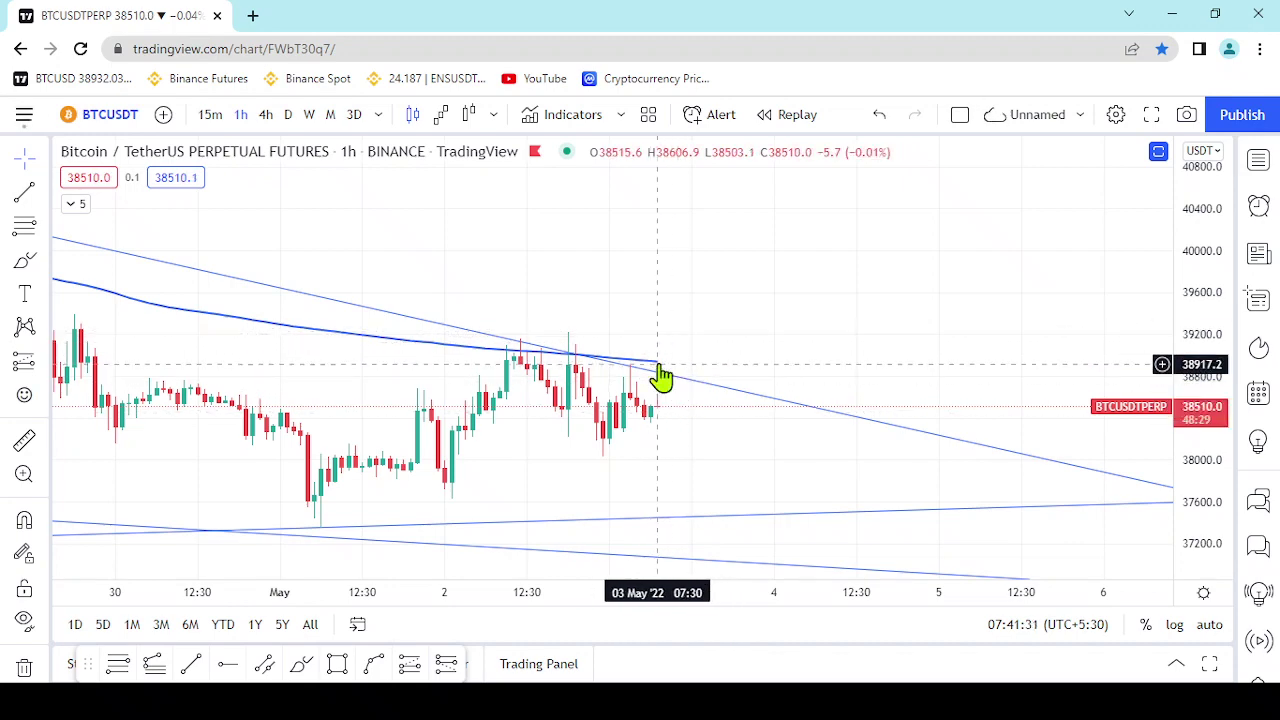
scroll(662, 390, "down", 3)
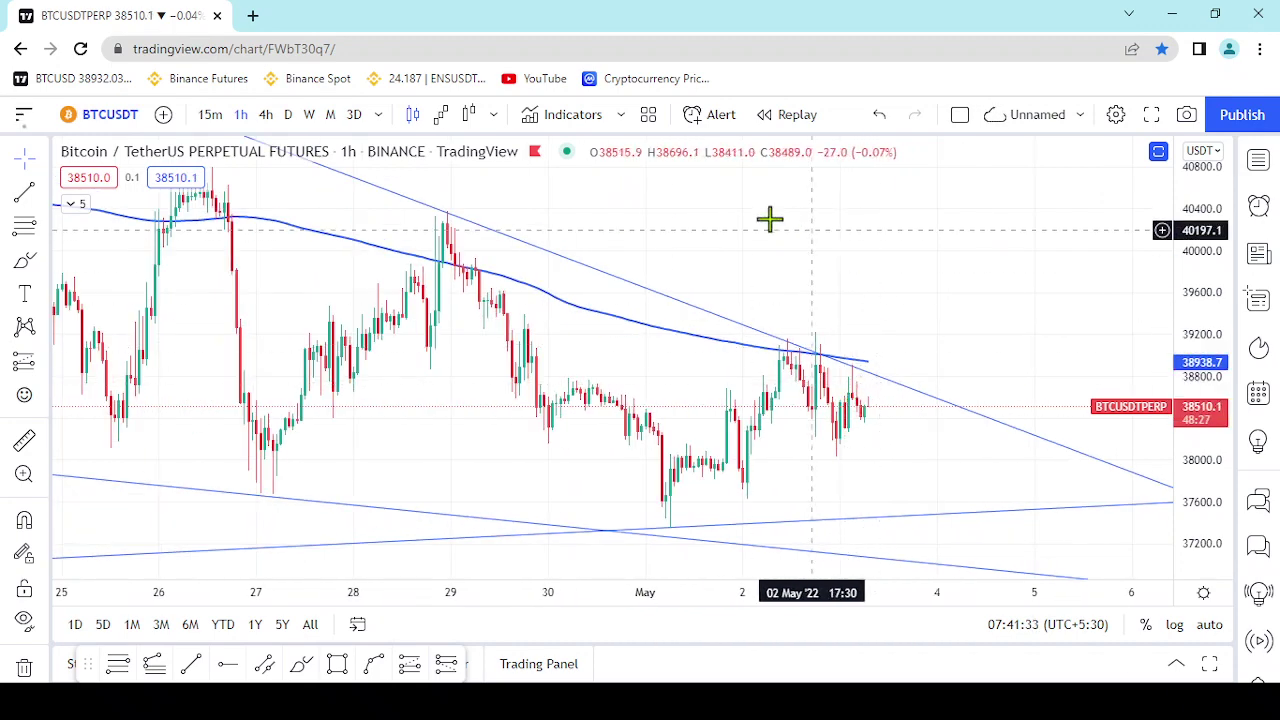
scroll(712, 215, "up", 2)
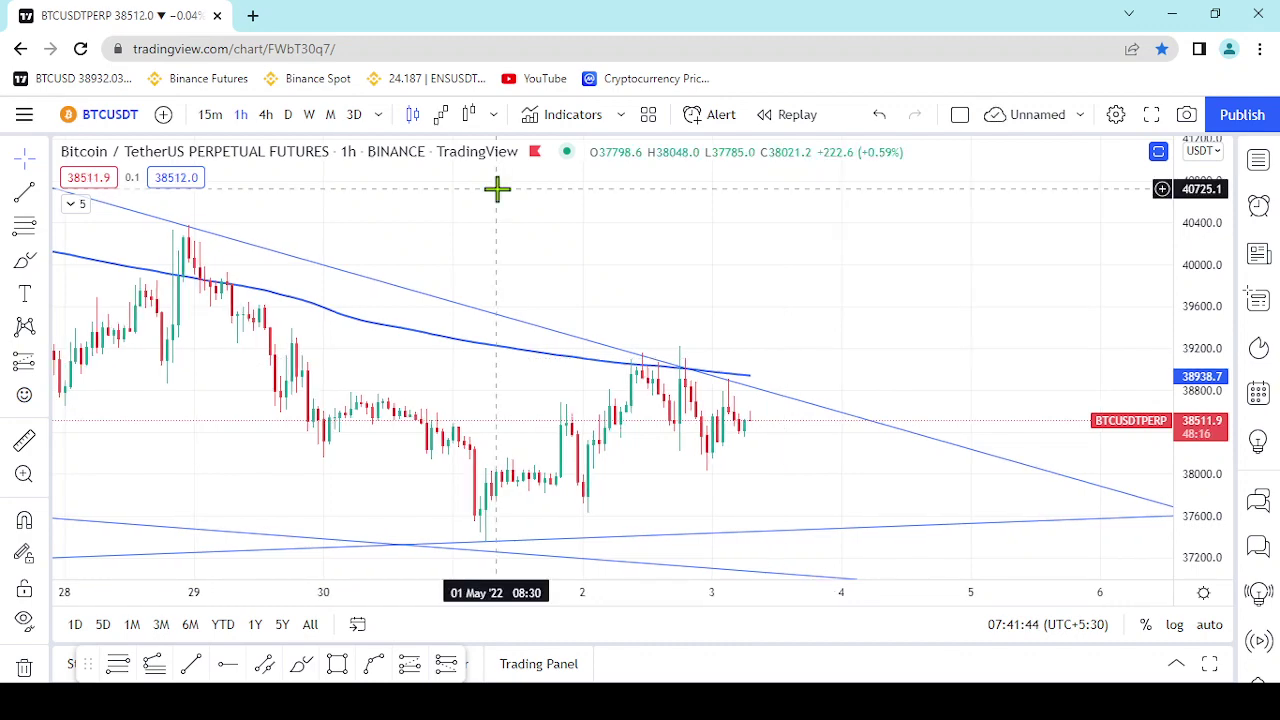
Switch the chart to the 15-minute timeframe and remove all the drawn trend lines
left_click(209, 114)
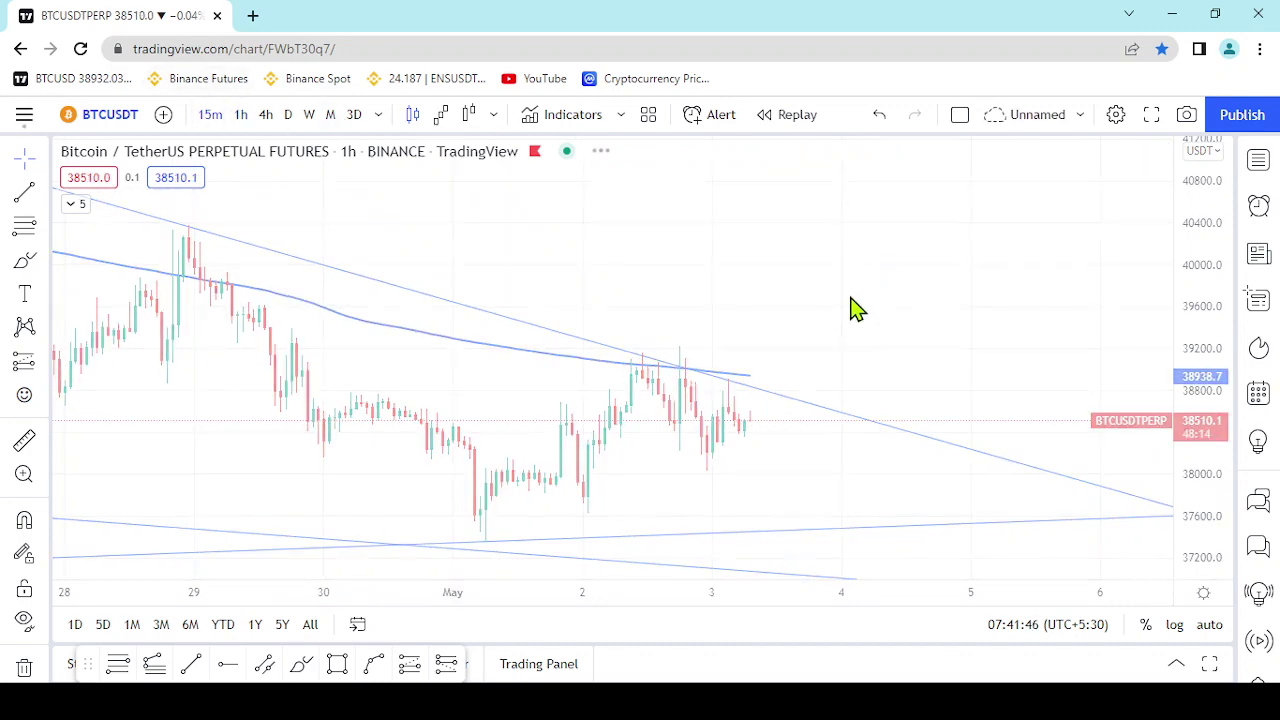
scroll(835, 316, "down", 5)
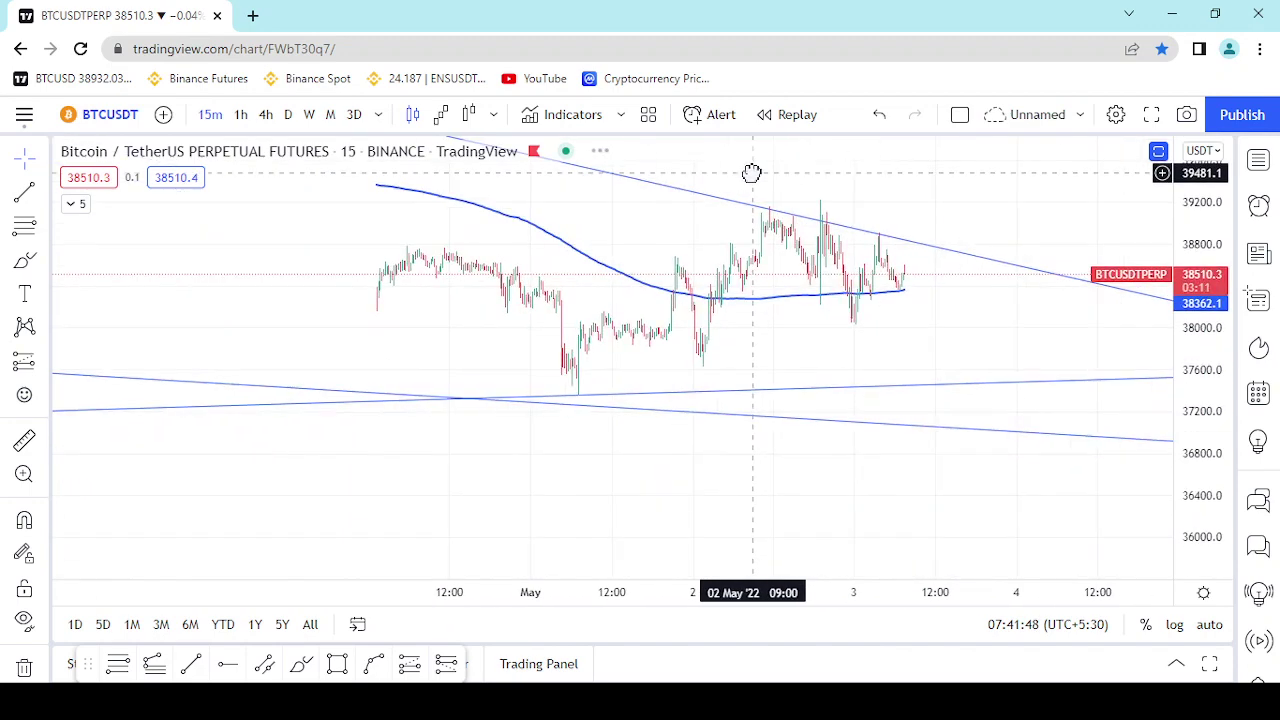
right_click(995, 311)
left_click(1057, 588)
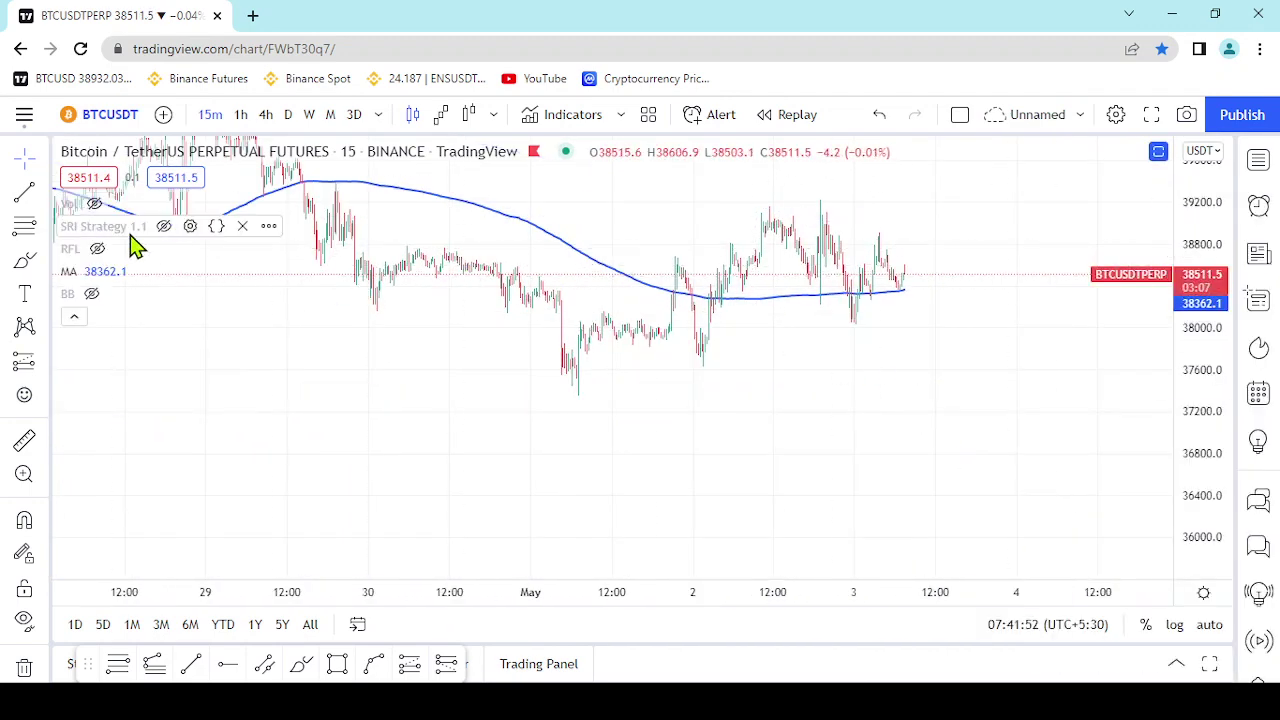
Hide the MA indicator and collapse the indicator legend, leaving only the 15-minute candles
left_click(120, 271)
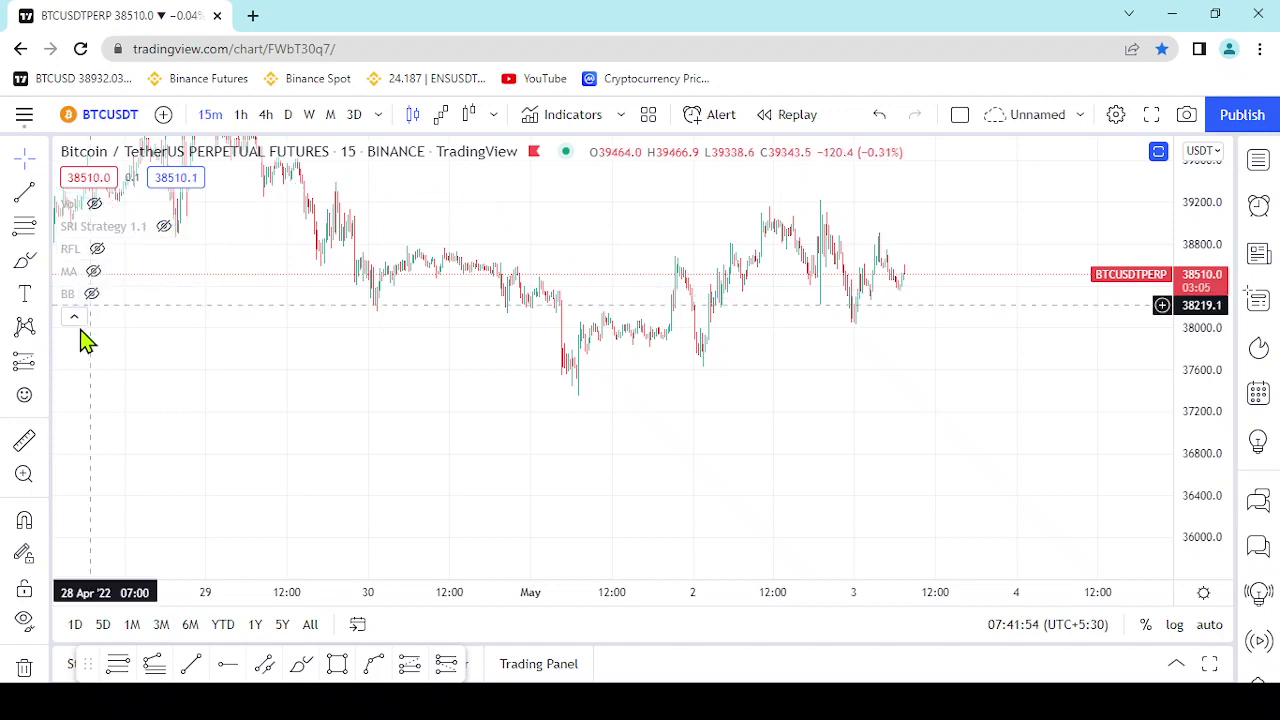
left_click(73, 316)
scroll(709, 375, "up", 2)
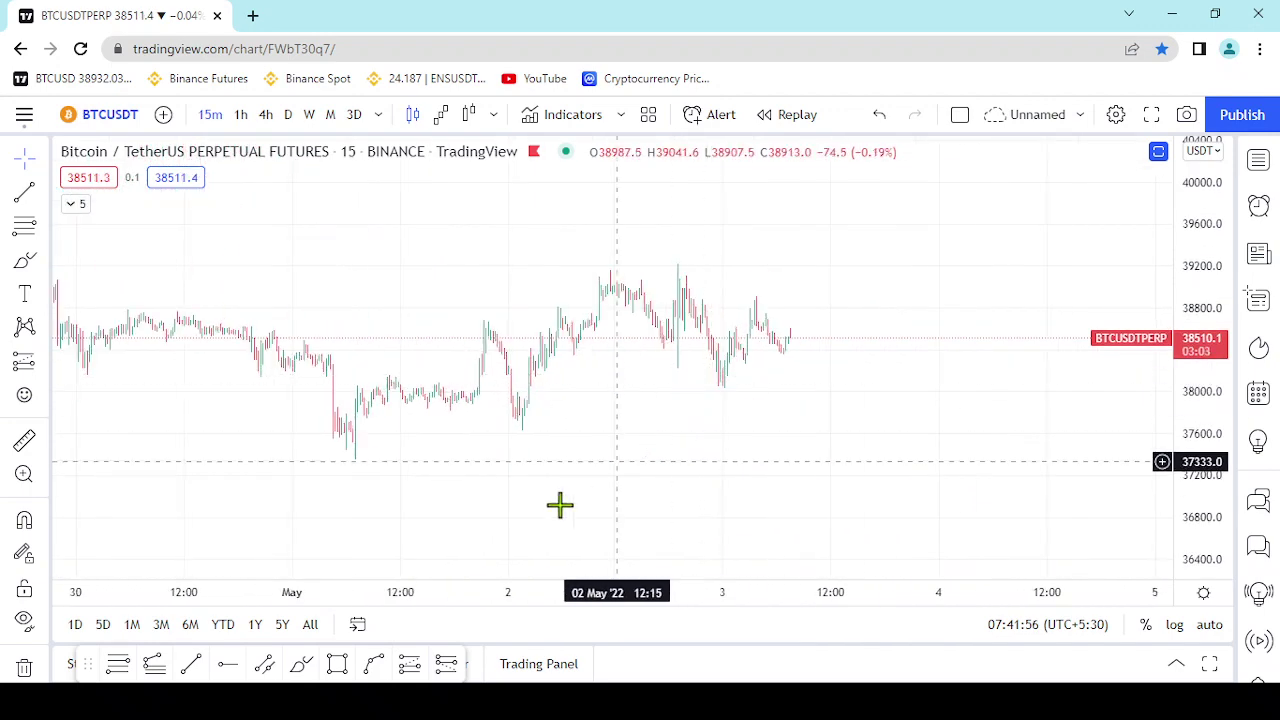
Draw a rising trend line under the 15-minute lows from about 37,350 on 1 May '22 to about 38,600 on 4 May
left_click(192, 665)
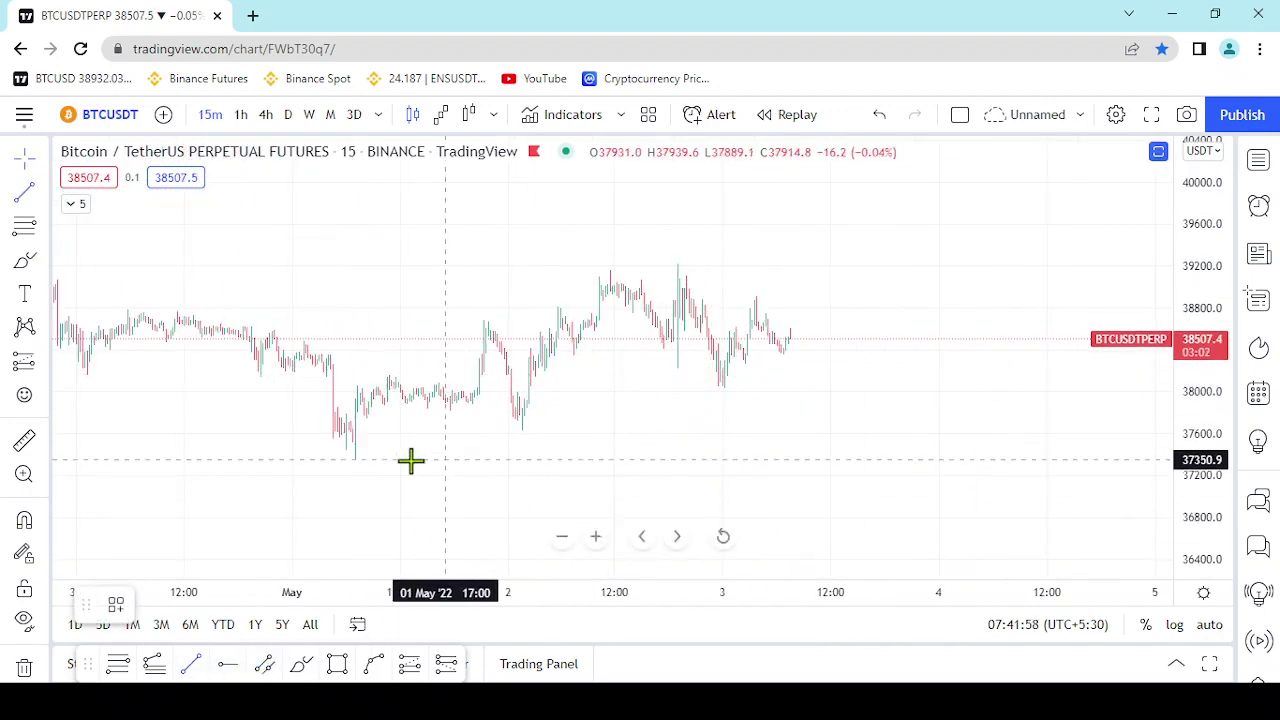
left_click(350, 459)
left_click(1006, 330)
left_click_drag(910, 390, 983, 384)
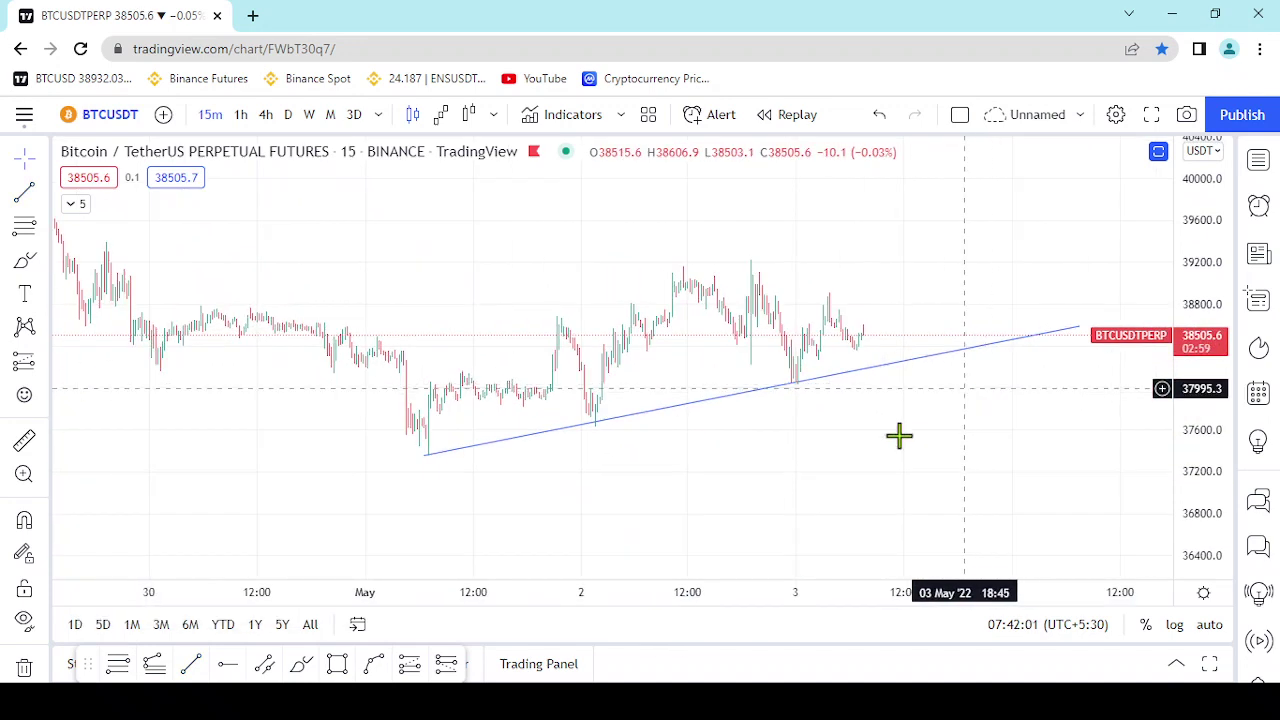
Draw a rising trend line over the 15-minute highs from about 37,960 on 1 May '22 to about 40,050 on 3 May
left_click(195, 665)
left_click(408, 392)
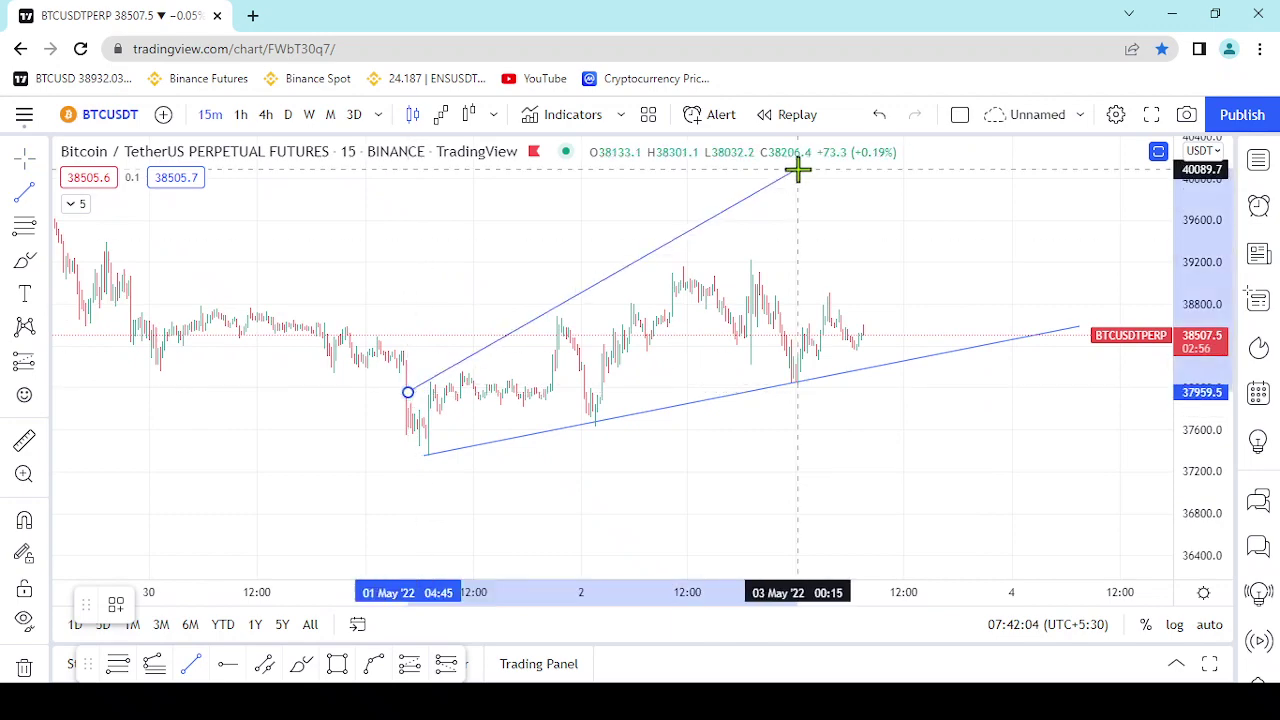
left_click(870, 173)
left_click_drag(916, 258, 888, 281)
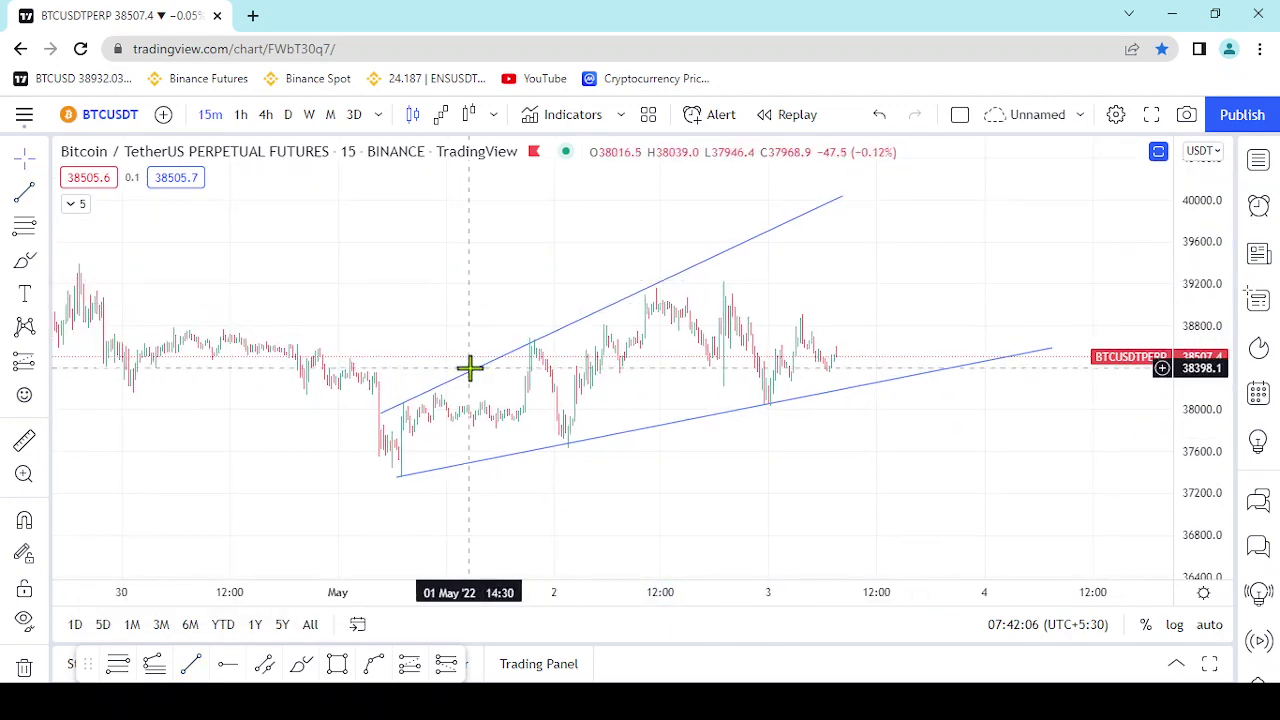
Stretch the price scale and examine the 15-minute candles between the two rising trend lines
left_click_drag(975, 247, 973, 271)
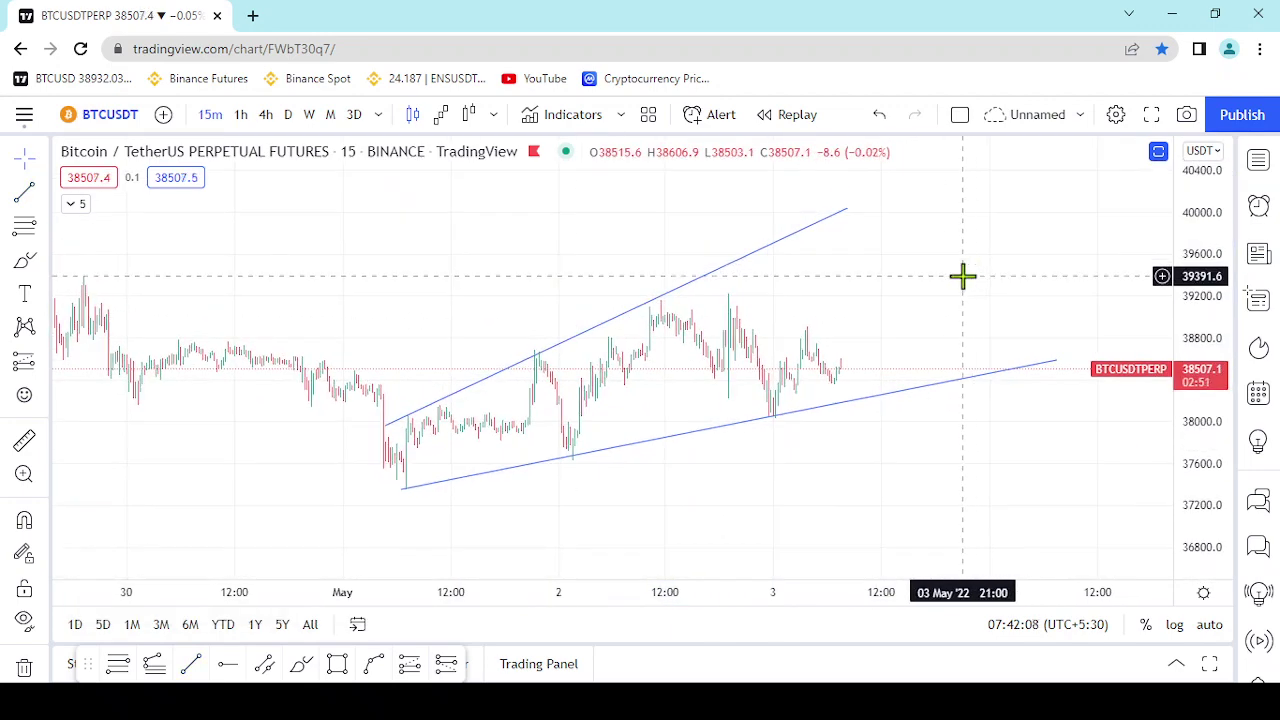
scroll(962, 276, "down", 1)
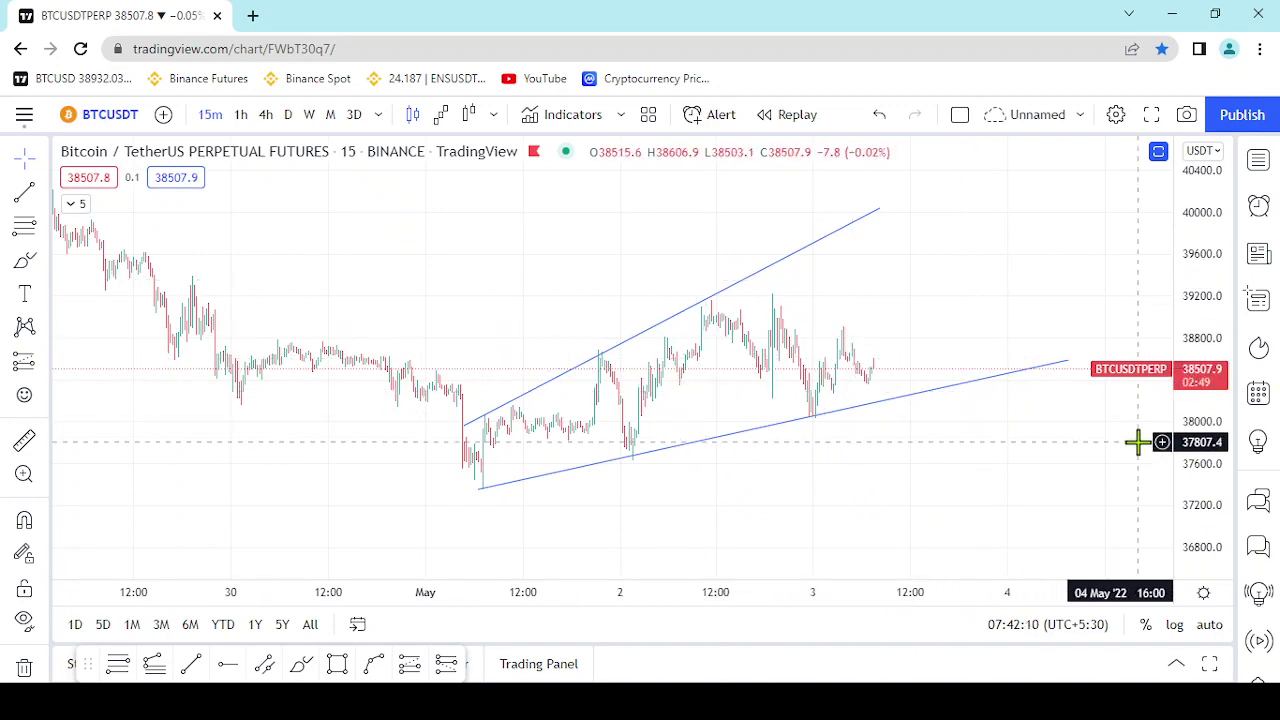
left_click_drag(1197, 446, 892, 332)
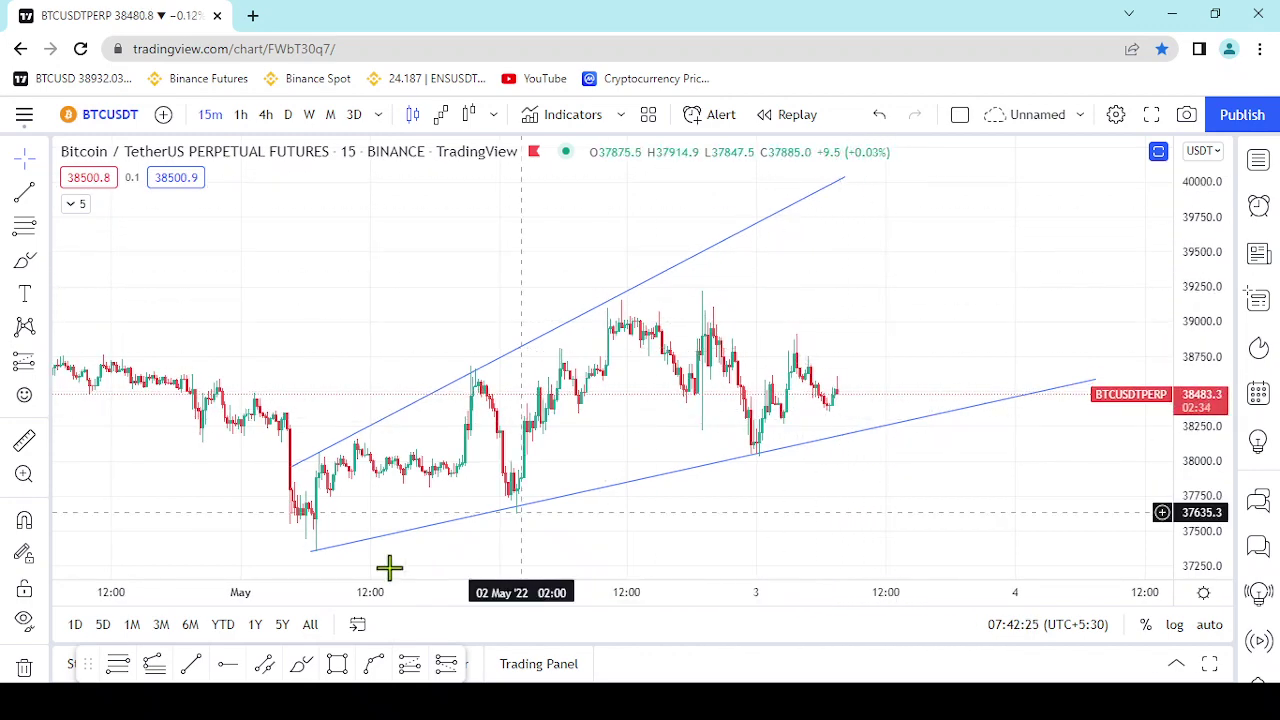
scroll(790, 320, "down", 1)
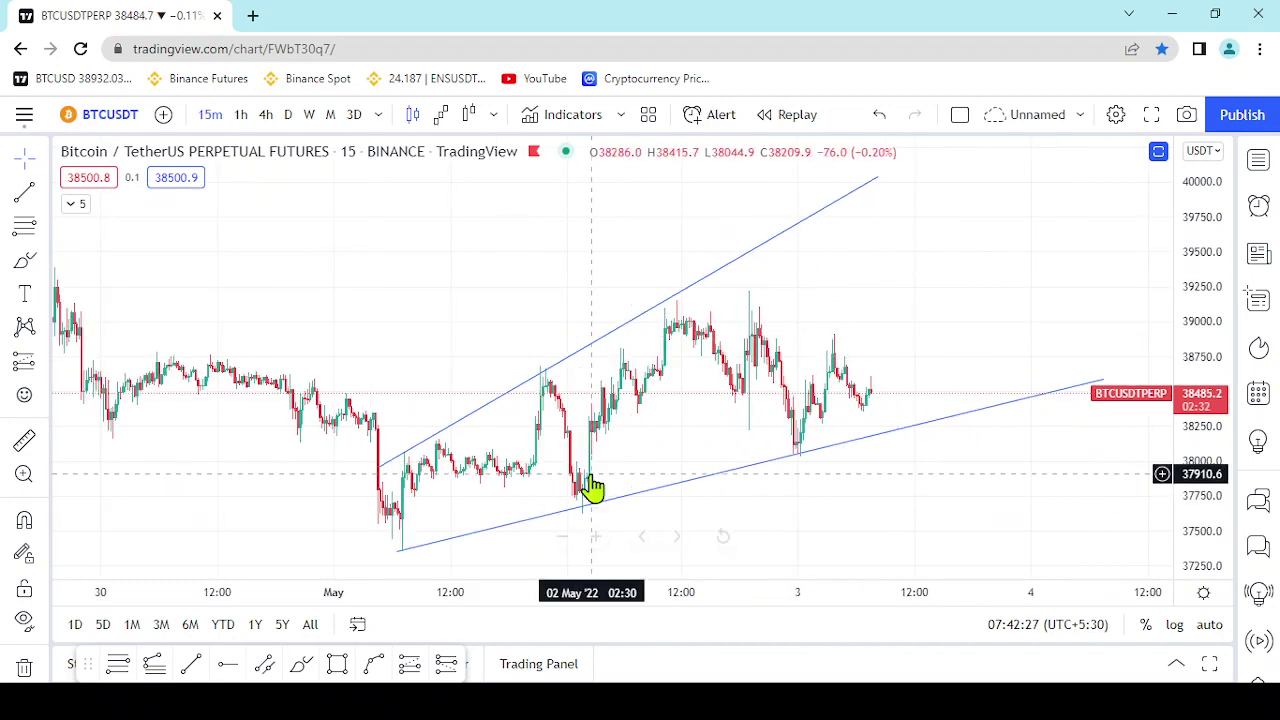
left_click_drag(913, 302, 886, 249)
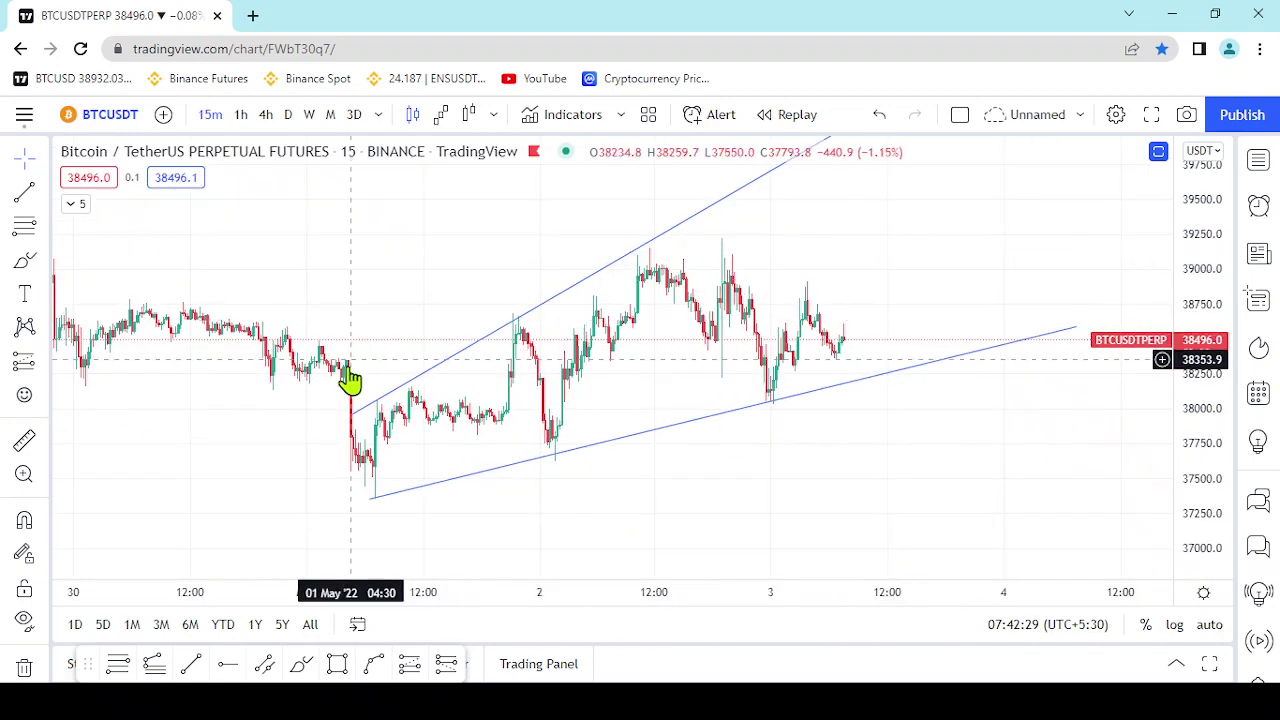
Examine the latest 15-minute candles in relation to the two rising trend lines and the empty space ahead
left_click_drag(680, 323, 677, 337)
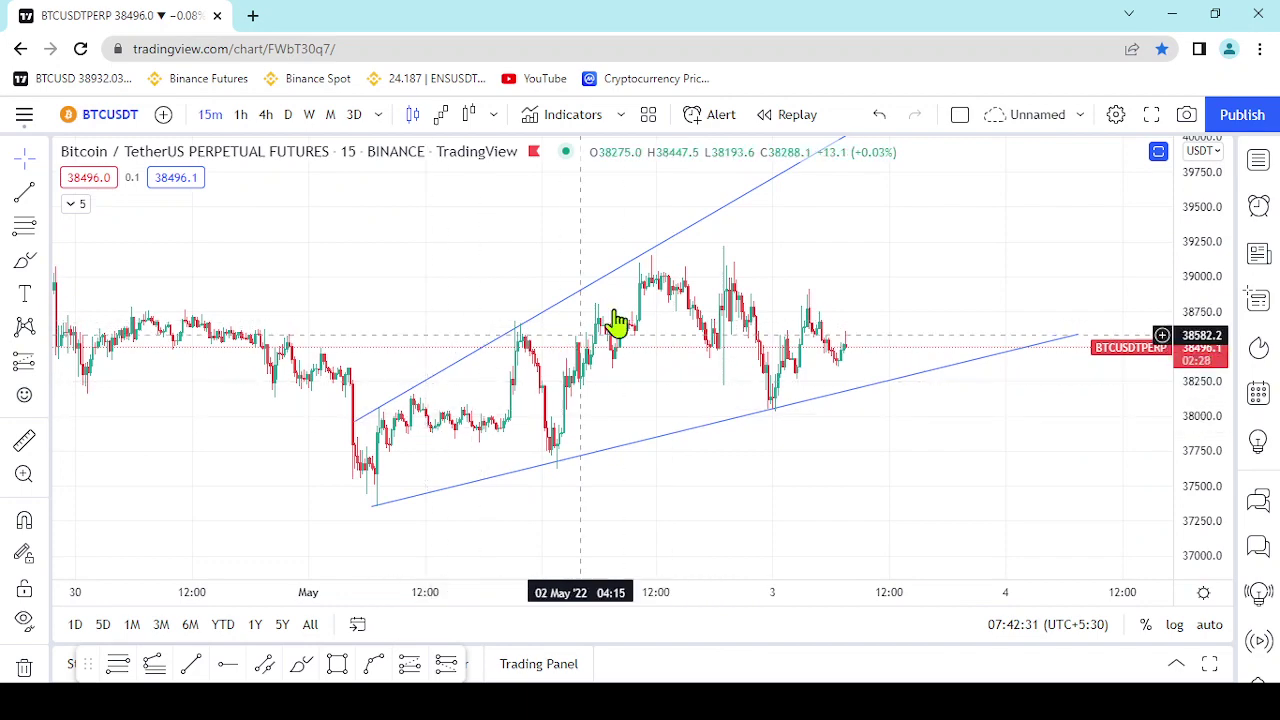
scroll(851, 286, "up", 1)
scroll(852, 285, "down", 2)
left_click_drag(870, 247, 764, 315)
left_click_drag(906, 311, 803, 281)
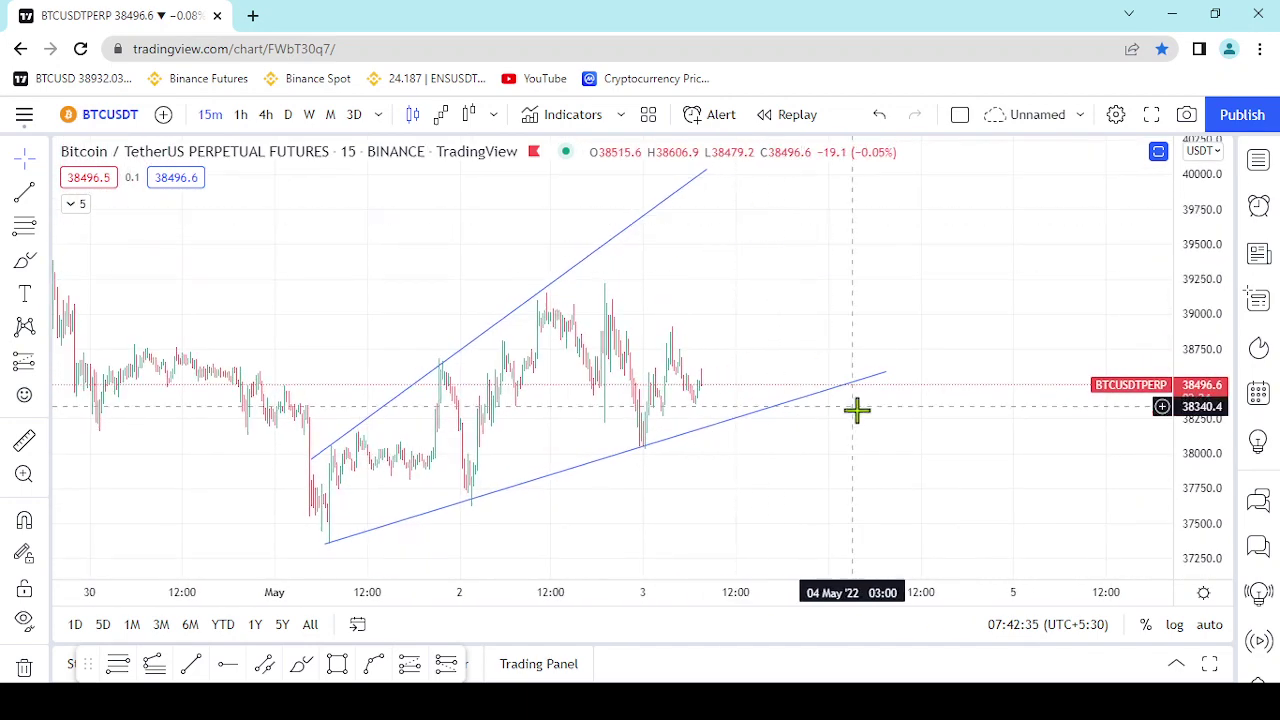
left_click_drag(899, 445, 1029, 420)
scroll(983, 423, "up", 1)
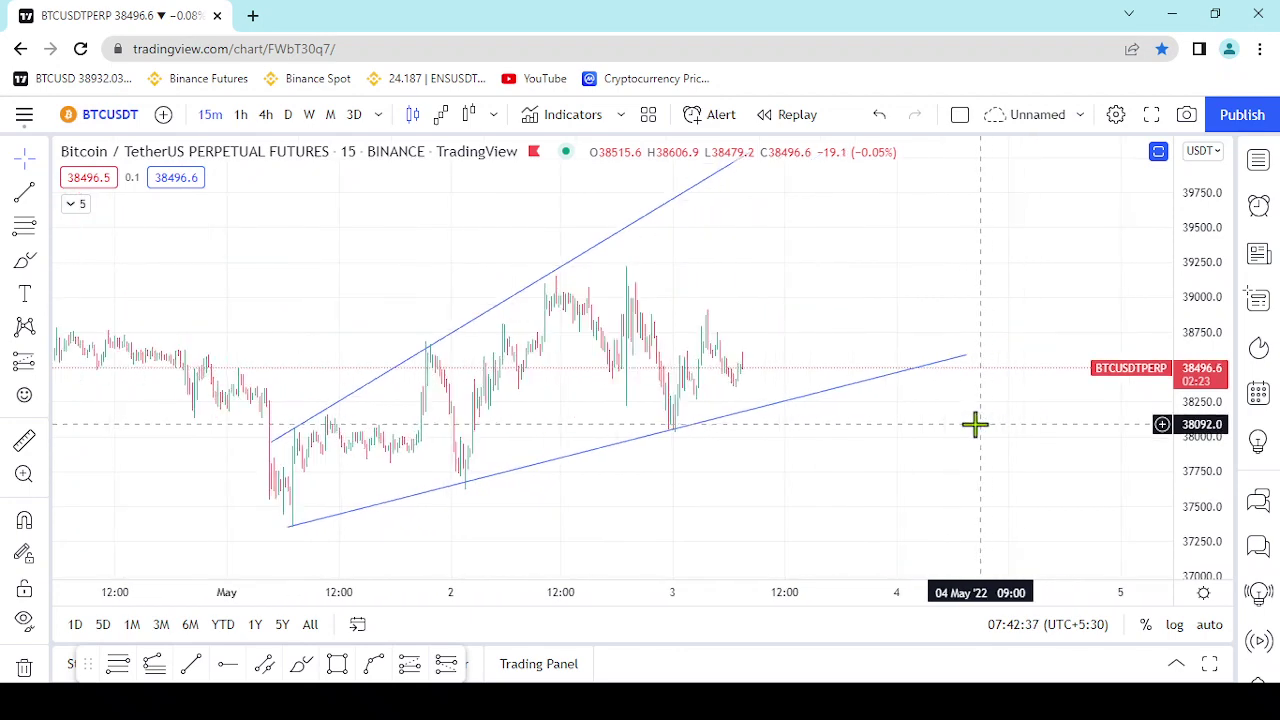
scroll(797, 412, "up", 1)
left_click_drag(899, 451, 911, 457)
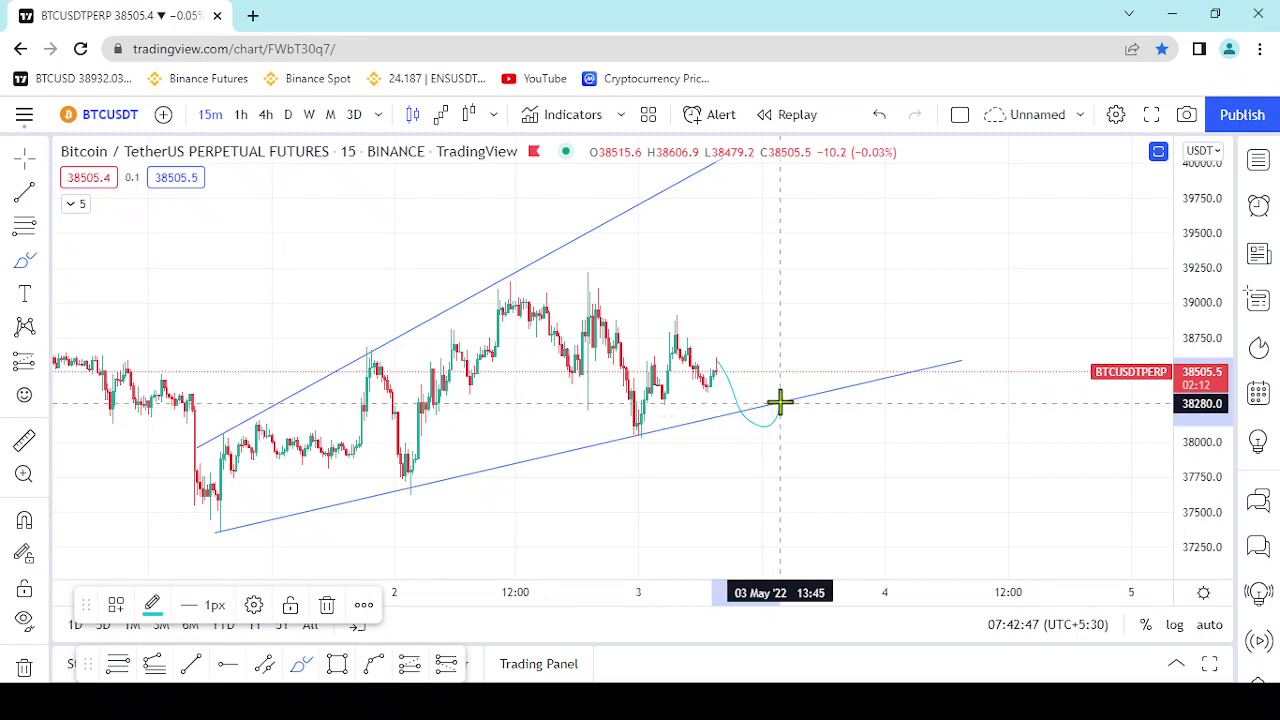
Brush possible price paths from the latest candle through the lower trend line and a falling curve over the recent highs, and undo them all
left_click(872, 553)
scroll(863, 438, "up", 3)
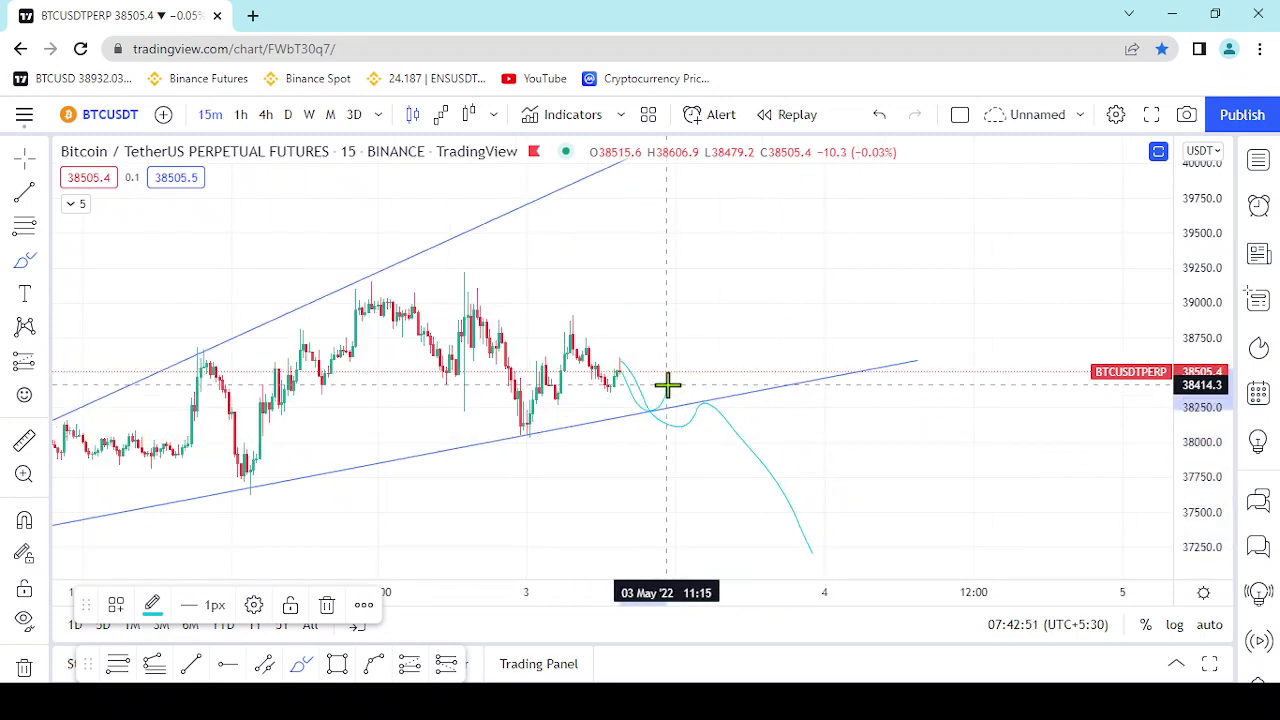
left_click(446, 249)
left_click(731, 374)
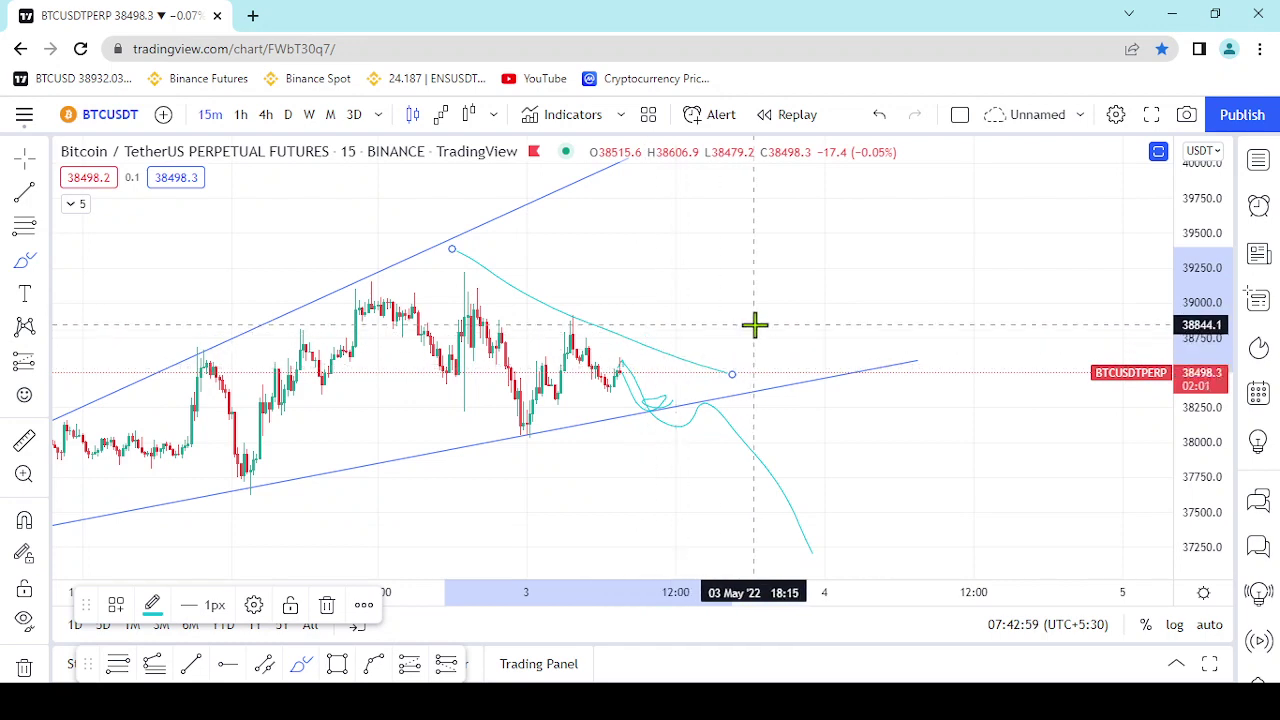
key("ctrl+z")
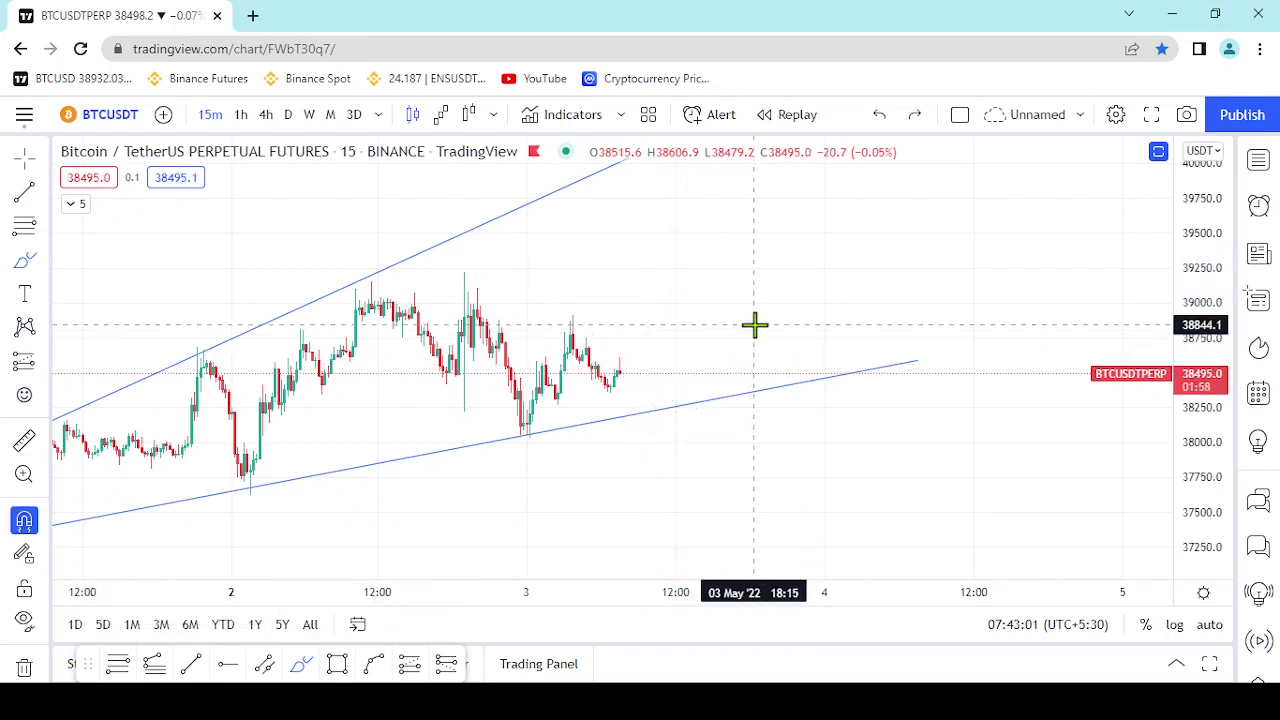
Brush a rising stroke from the latest candle at about 38,600 up to about 40,000, discarding a short extra stroke
left_click(626, 358)
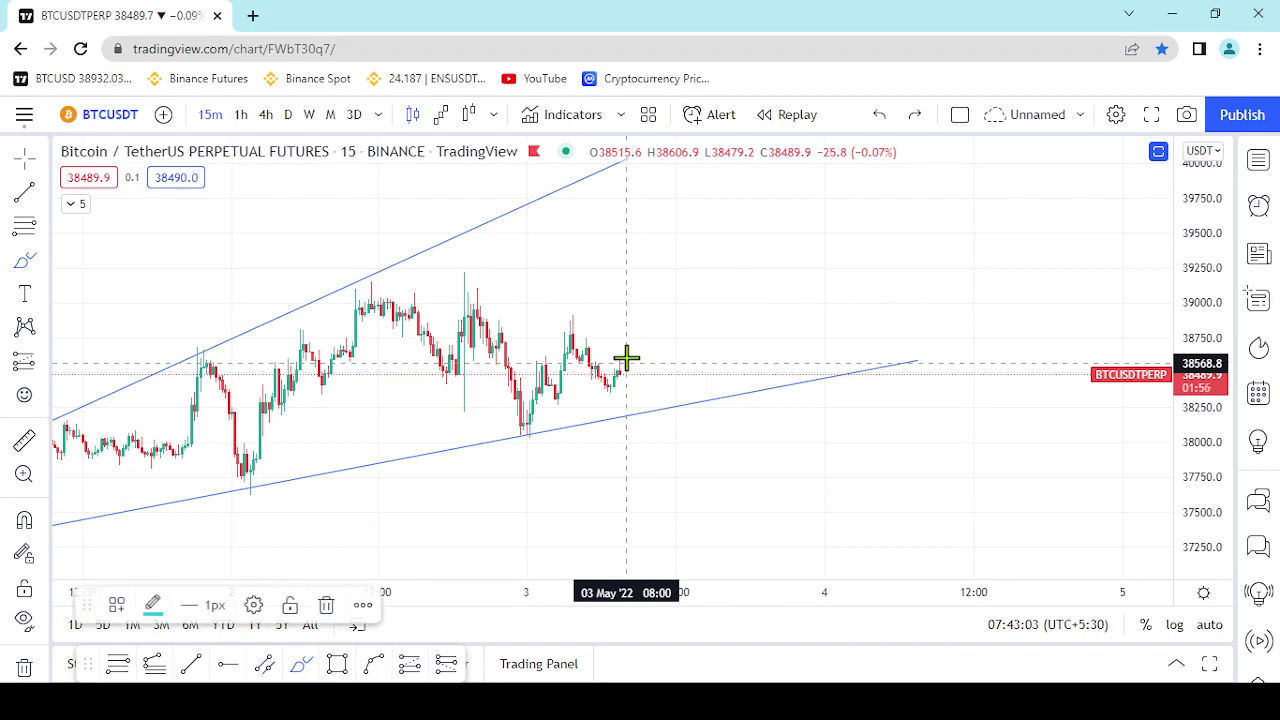
left_click(744, 292)
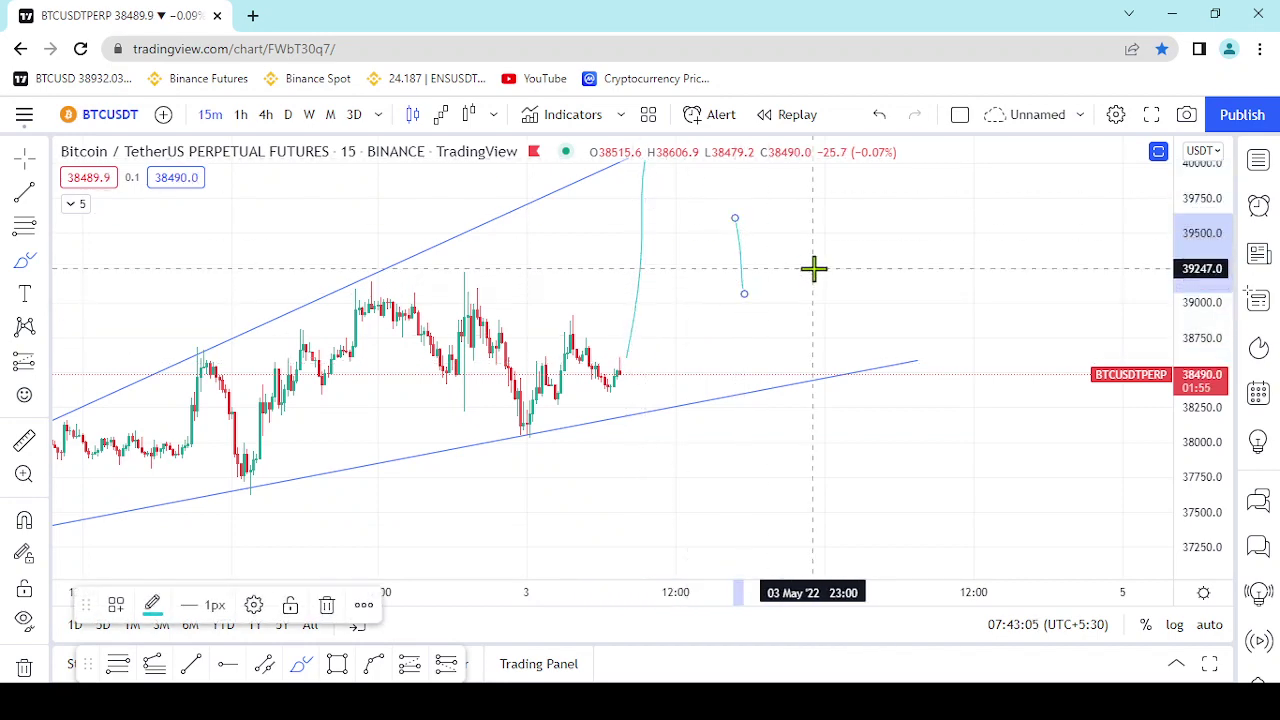
left_click_drag(694, 263, 711, 339)
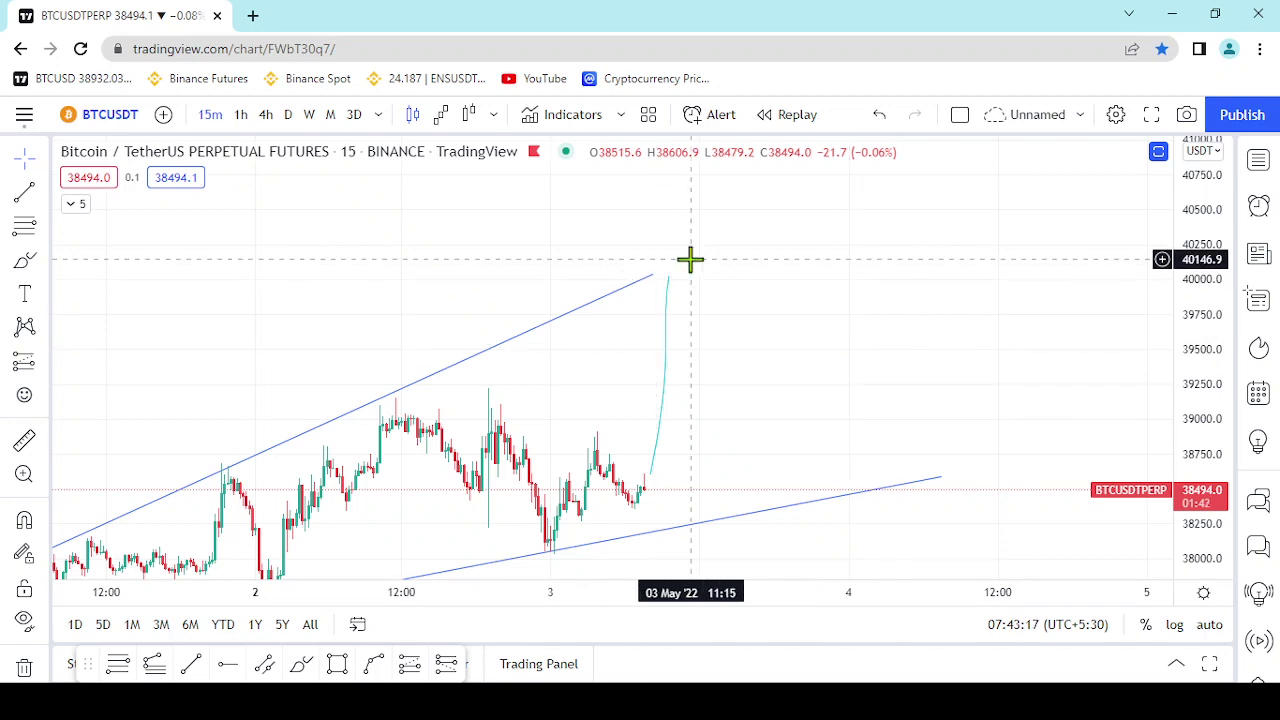
Examine where the brushed upward path meets the end of the upper trend line near 40,000
scroll(689, 262, "down", 4)
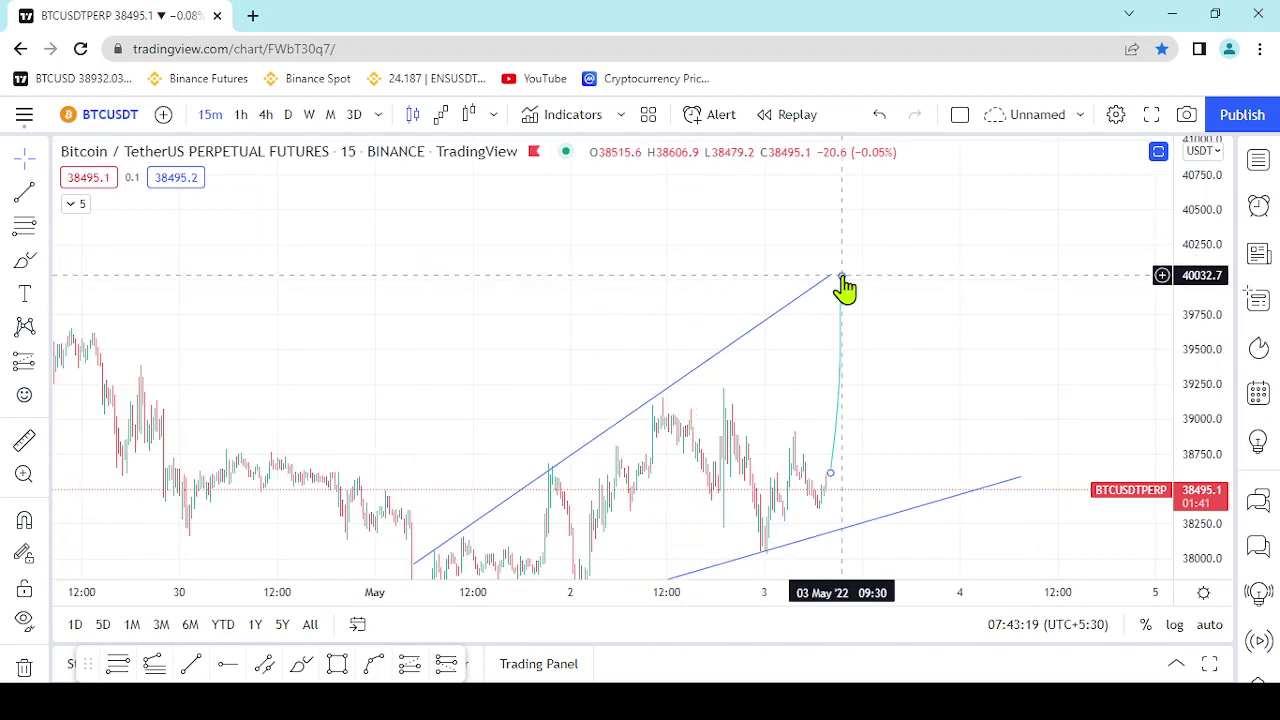
scroll(833, 282, "down", 2)
left_click_drag(904, 281, 896, 276)
scroll(860, 420, "up", 3)
left_click_drag(861, 363, 899, 351)
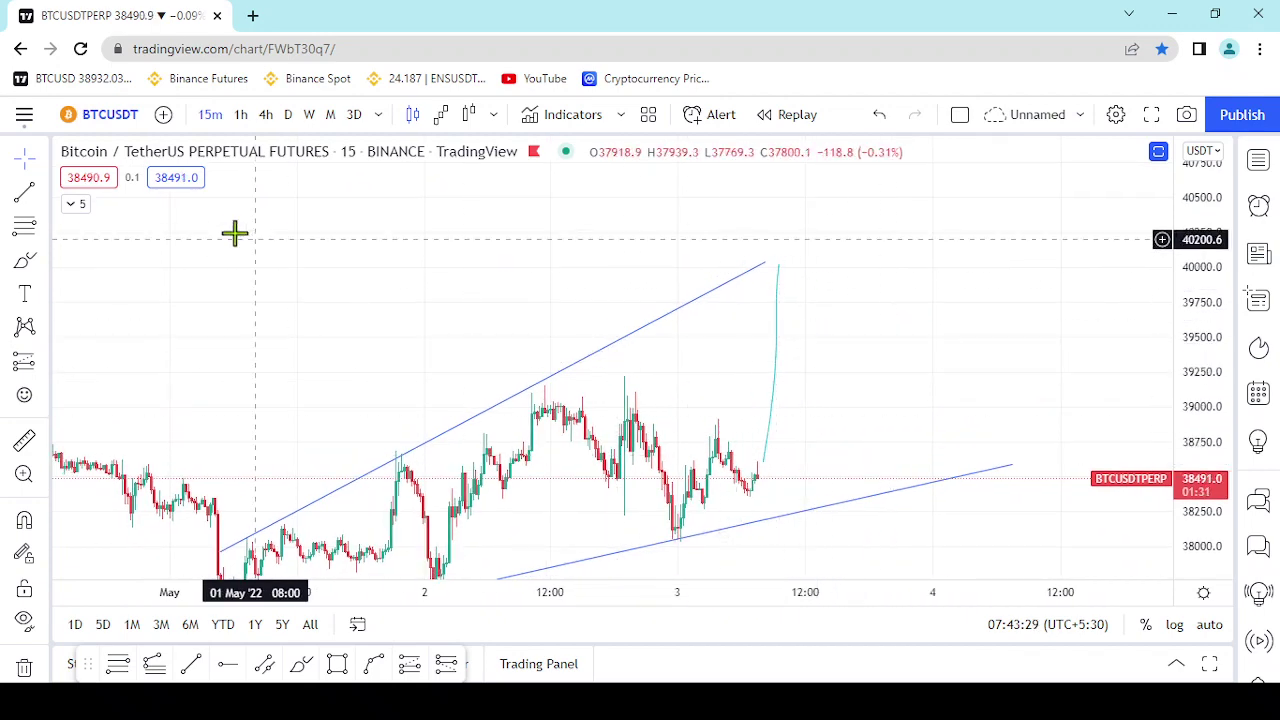
scroll(426, 280, "left", 6)
scroll(891, 394, "up", 3)
scroll(800, 430, "up", 2)
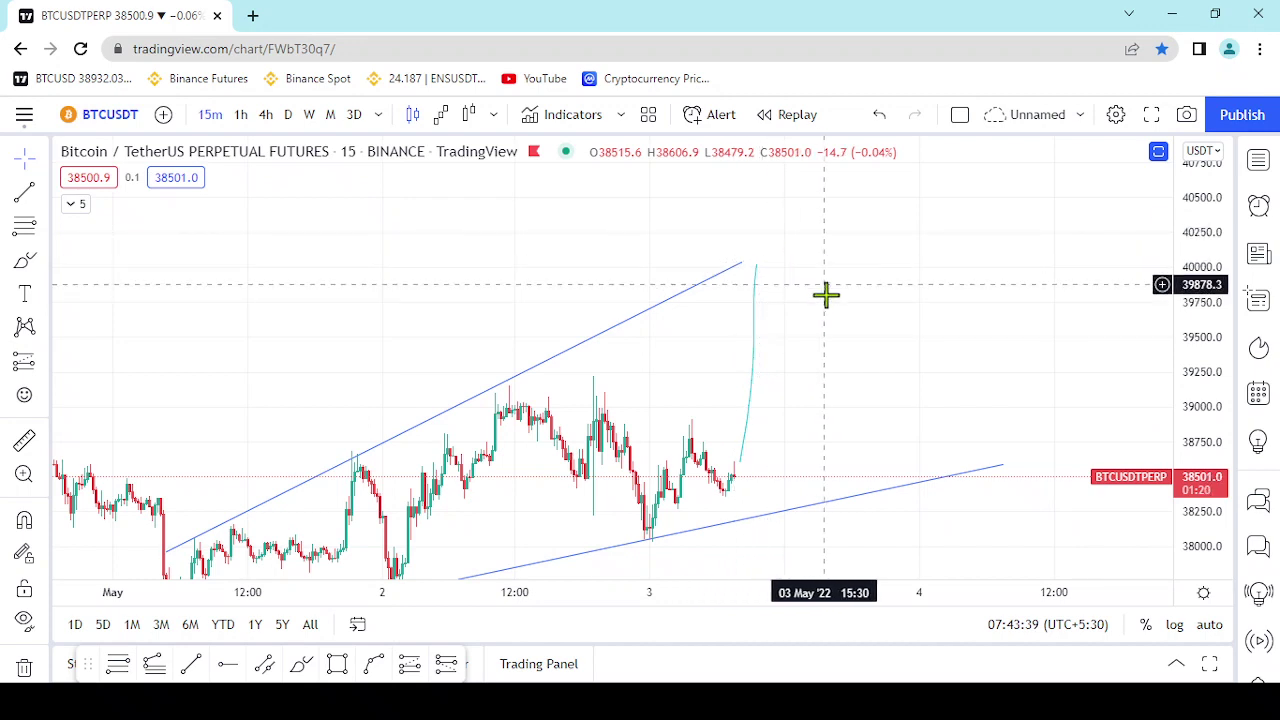
Examine the latest 15-minute candles against the rising lower trend line and the space below it
left_click_drag(894, 397, 893, 321)
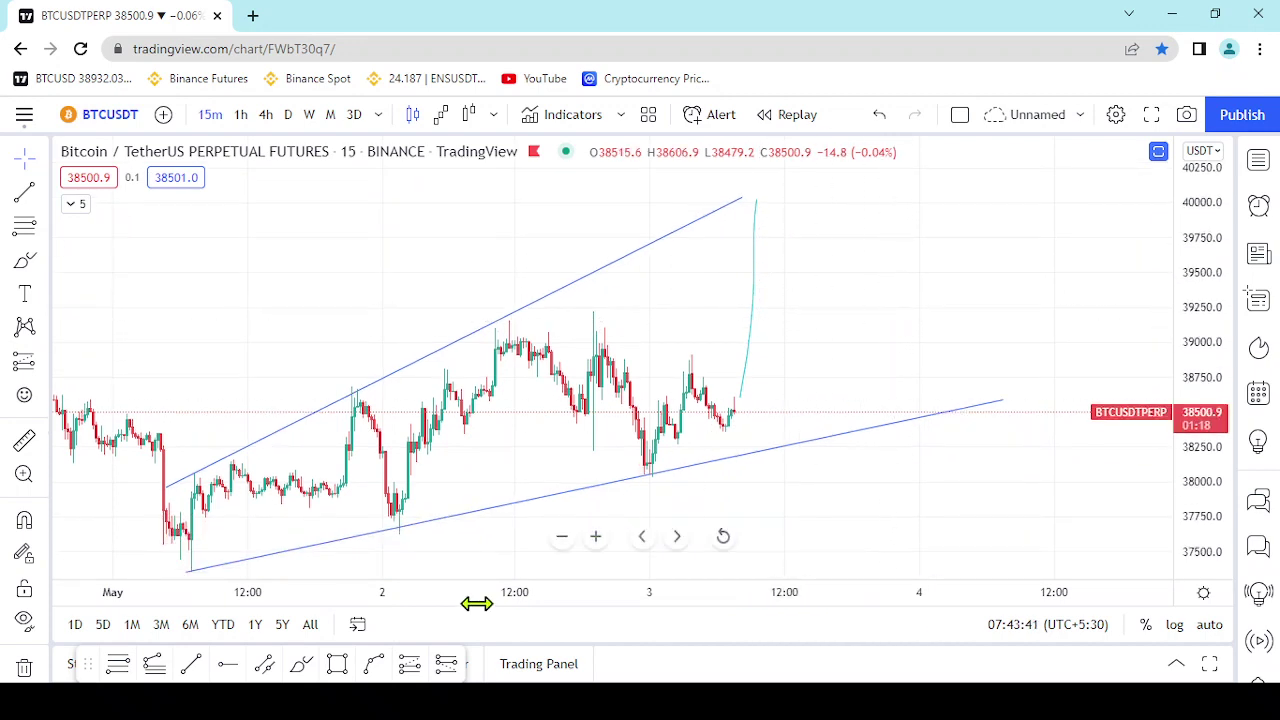
left_click_drag(755, 193, 790, 212)
left_click(986, 497)
left_click_drag(986, 497, 964, 371)
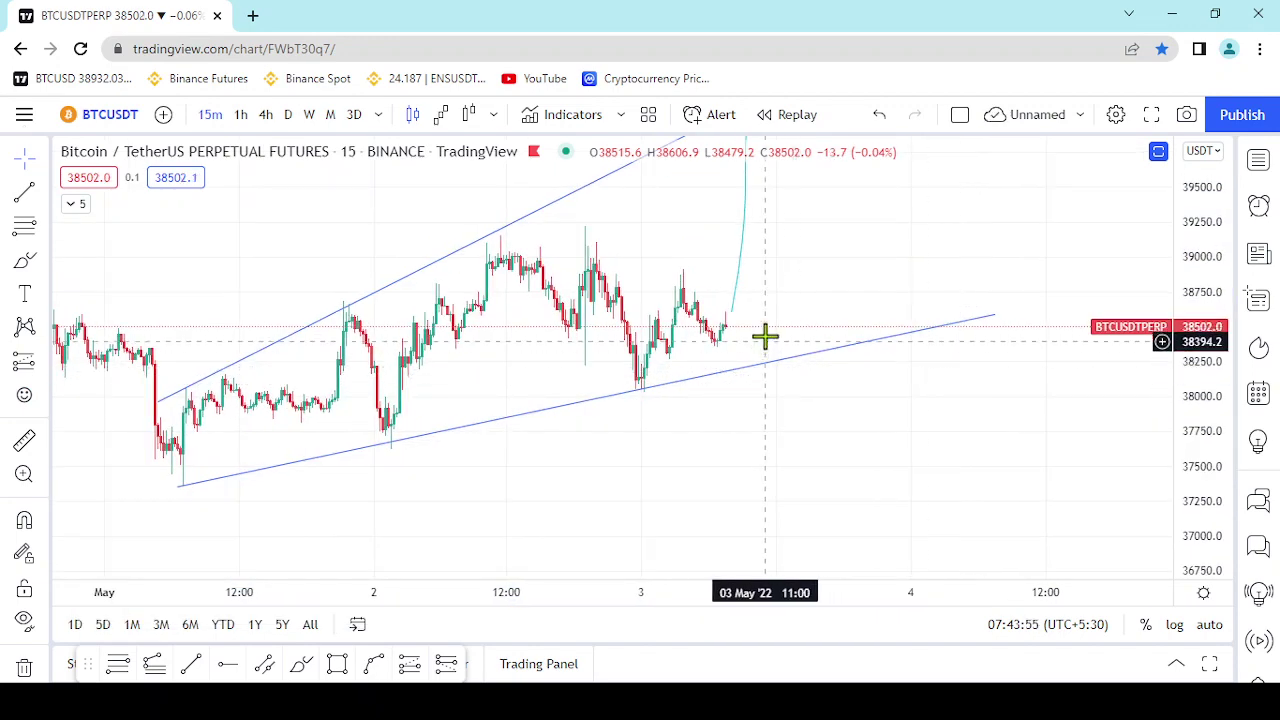
scroll(744, 342, "up", 2)
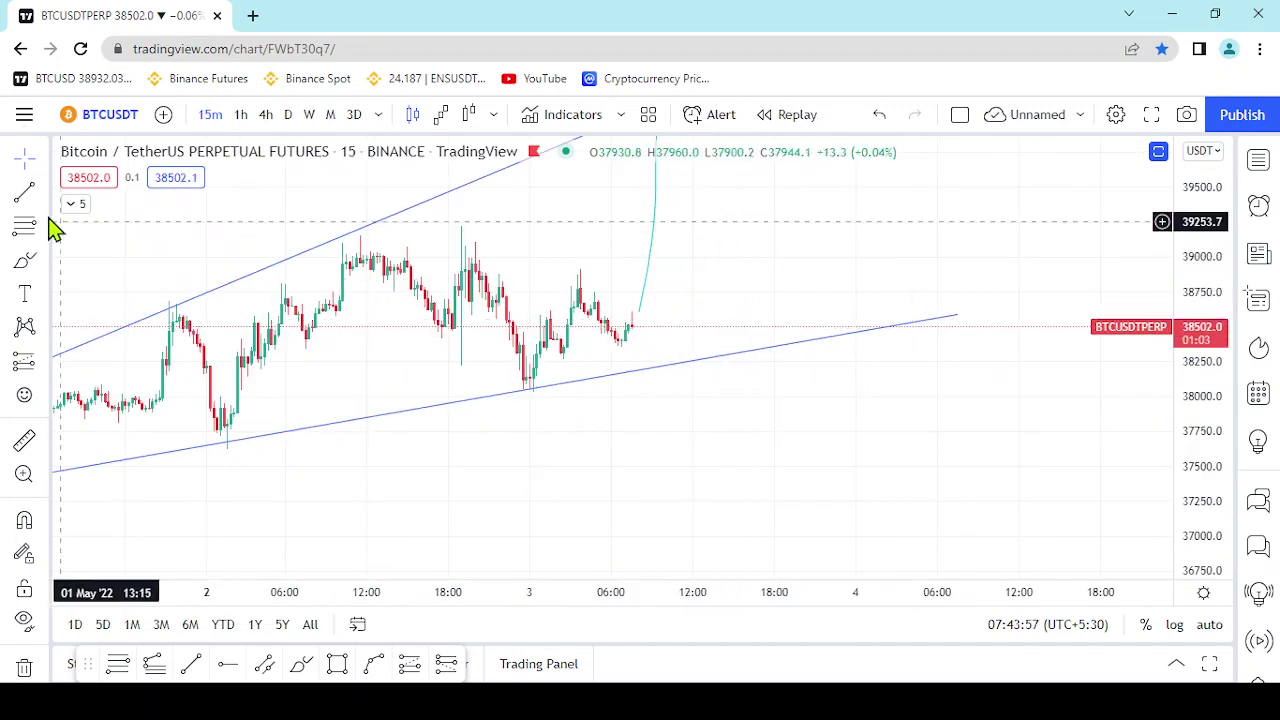
left_click(42, 160)
left_click_drag(700, 297, 717, 328)
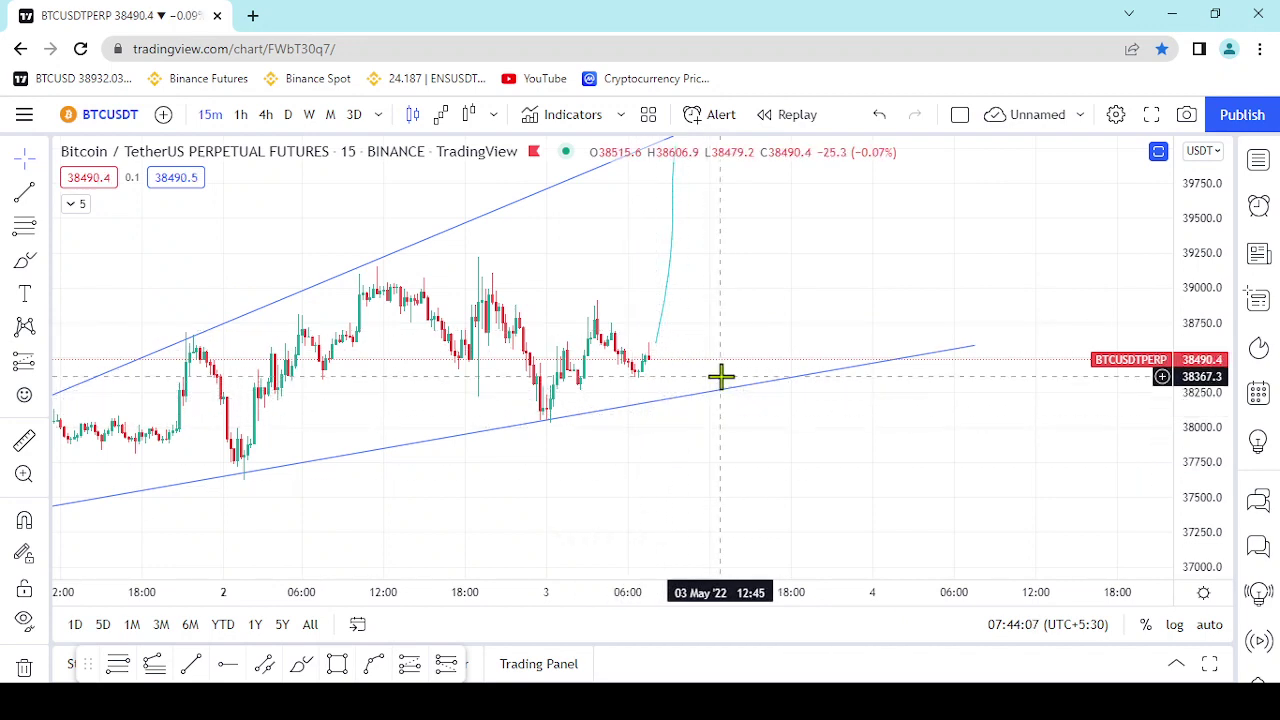
left_click_drag(760, 425, 906, 432)
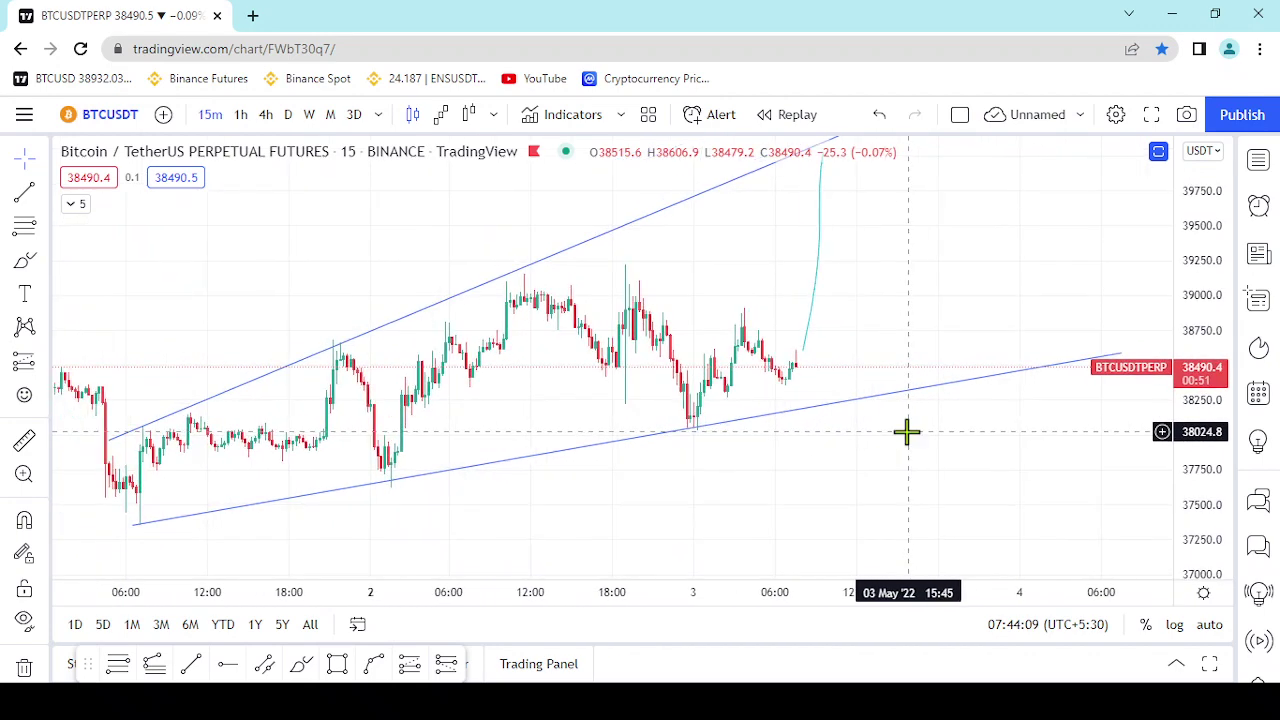
scroll(880, 426, "up", 3)
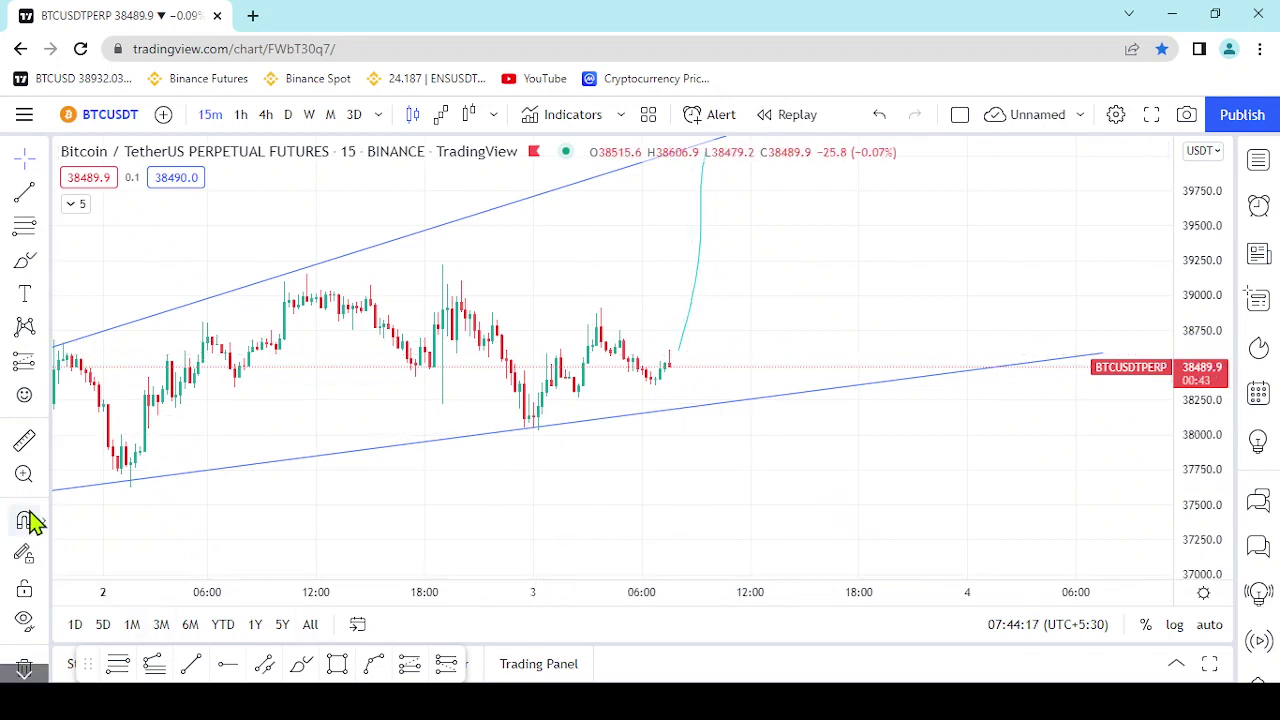
Measure the price distance from the latest candles down to the lower trend line and clear the measurement
left_click(24, 446)
left_click(651, 366)
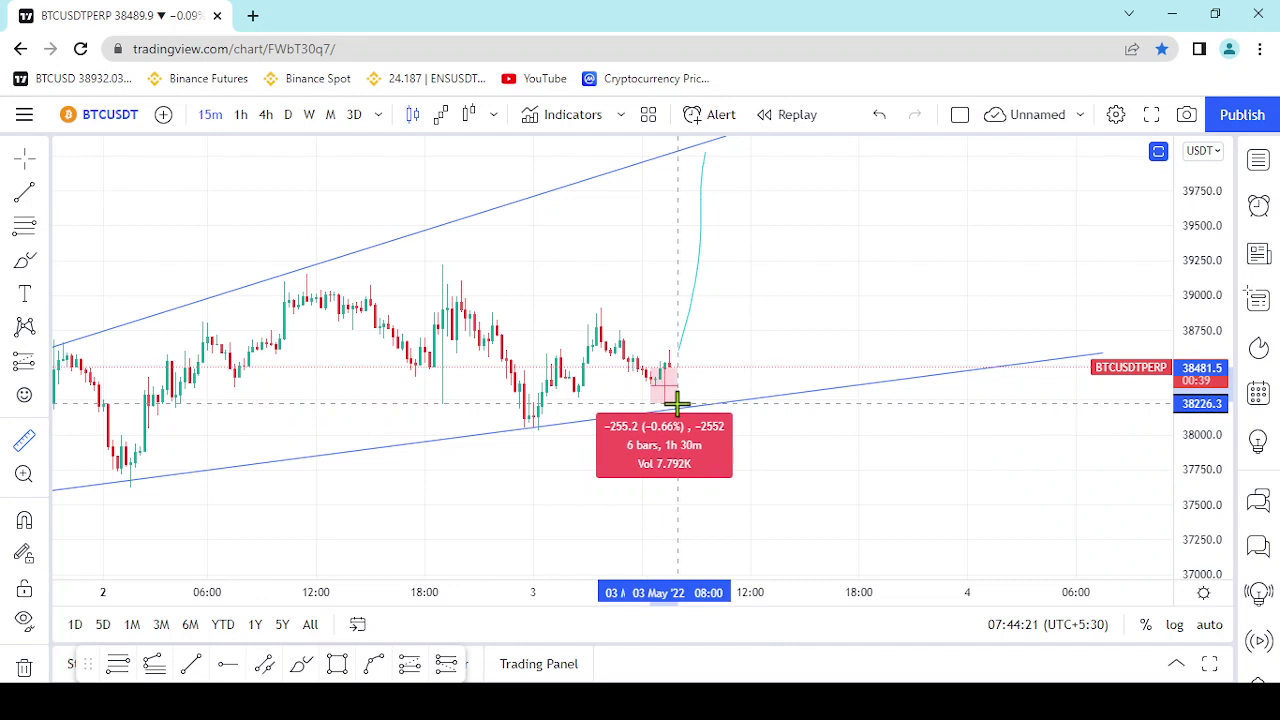
left_click(710, 326)
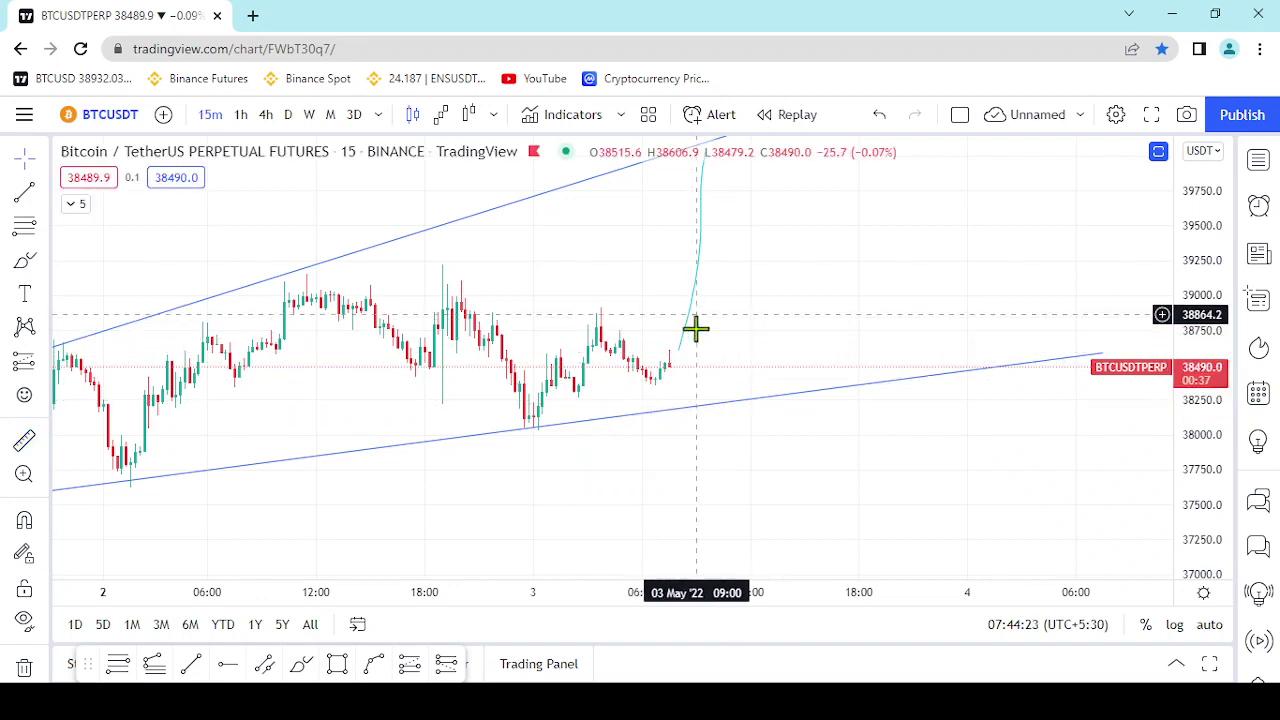
Delete the brushed upward stroke beside the latest candle
scroll(871, 306, "down", 3)
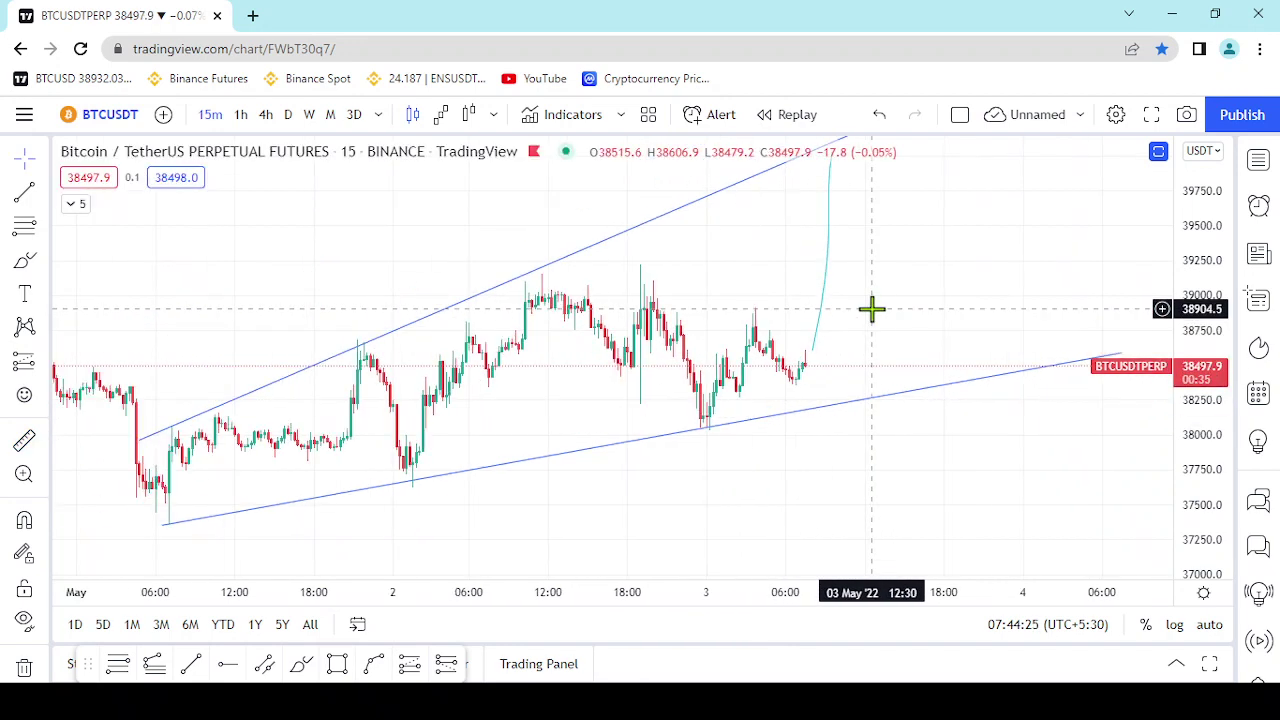
scroll(871, 320, "up", 1)
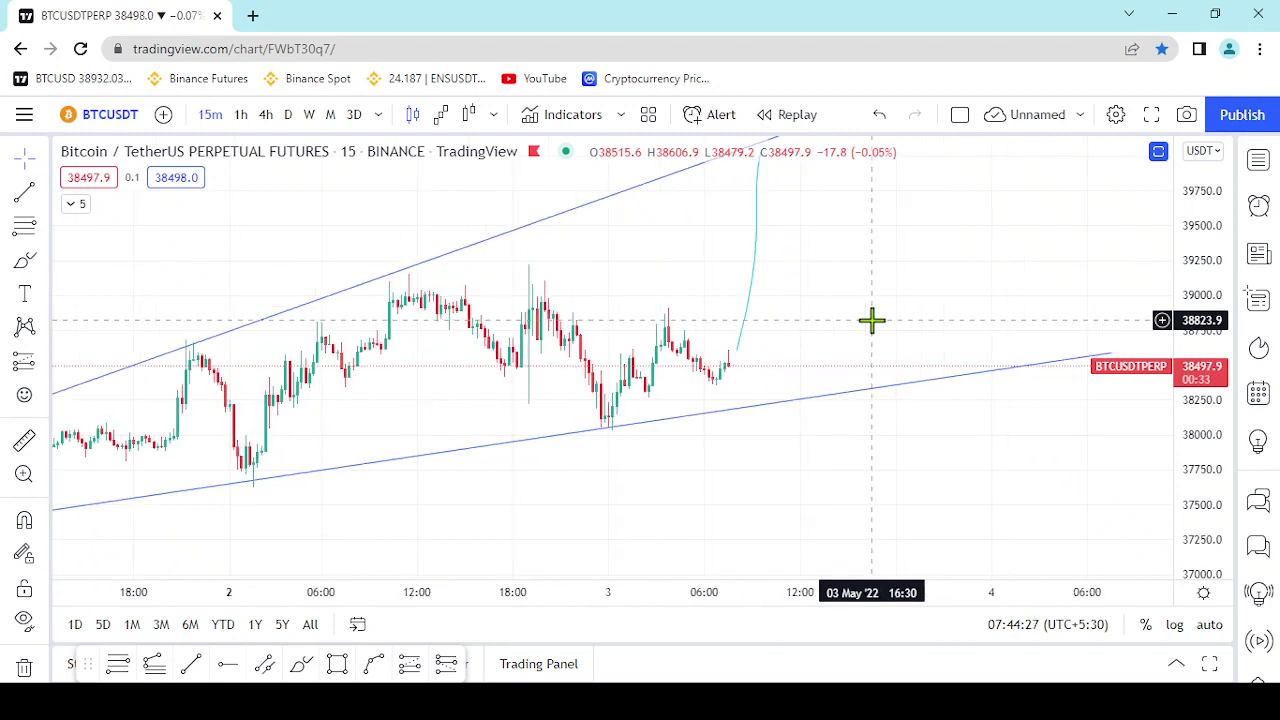
left_click(737, 358)
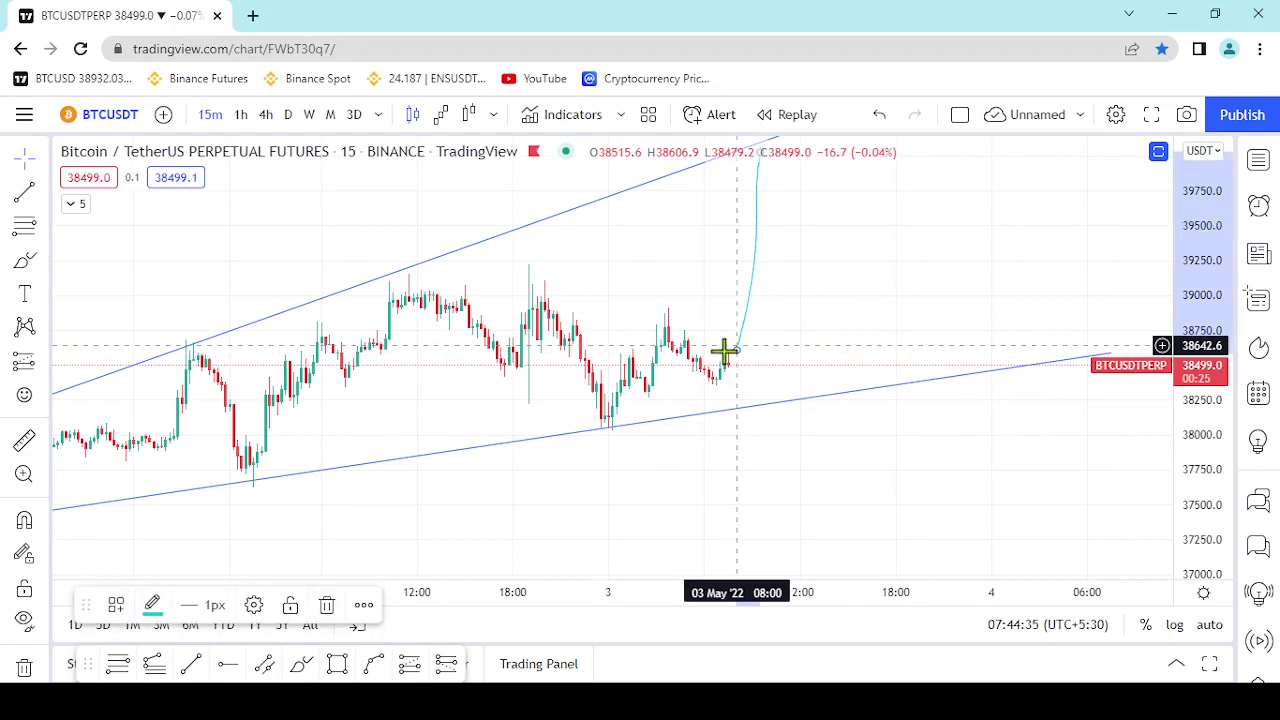
left_click(329, 606)
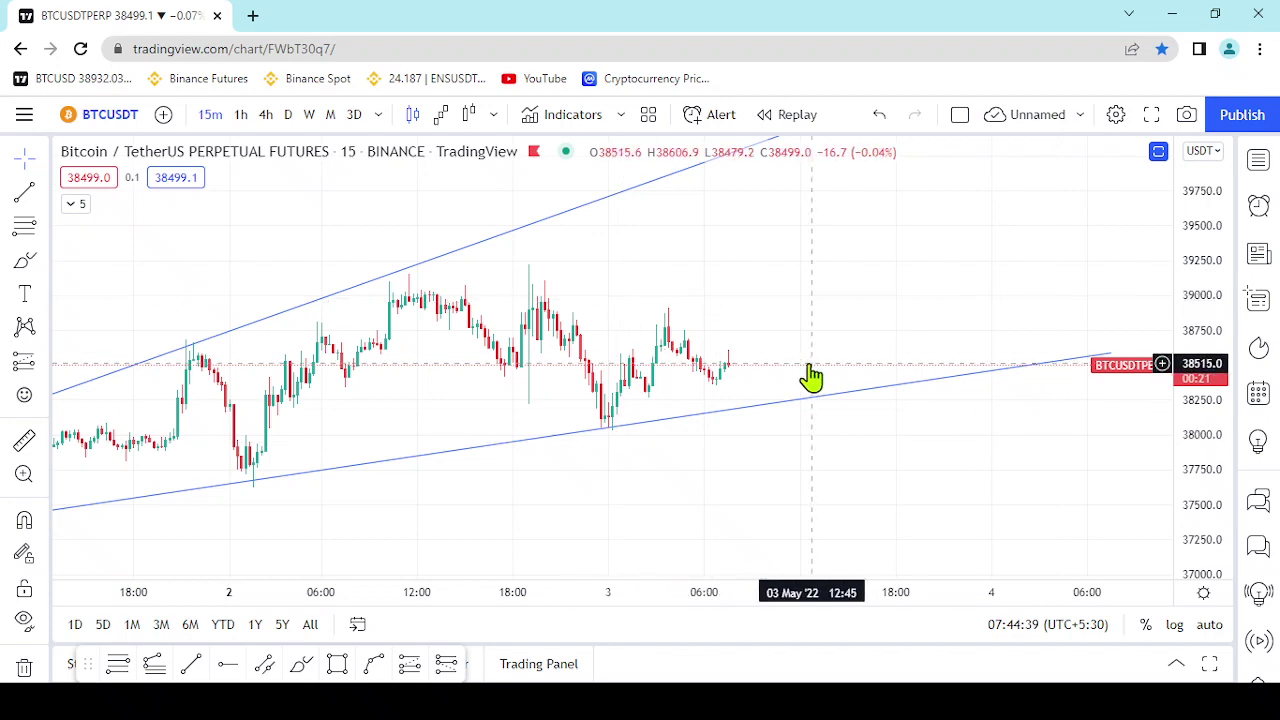
Move the lower trend line's far end to about 38,540 on 4 May '22, so it follows the 15-minute lows
scroll(860, 320, "down", 3)
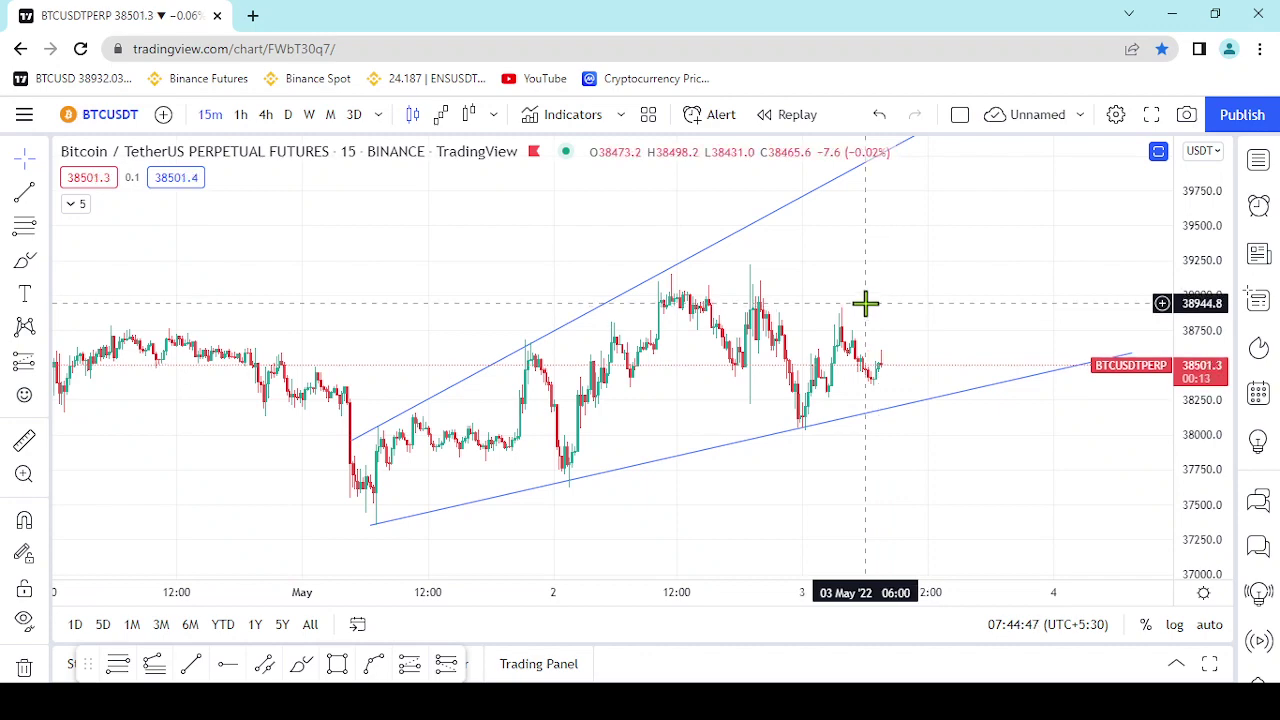
scroll(874, 298, "up", 2)
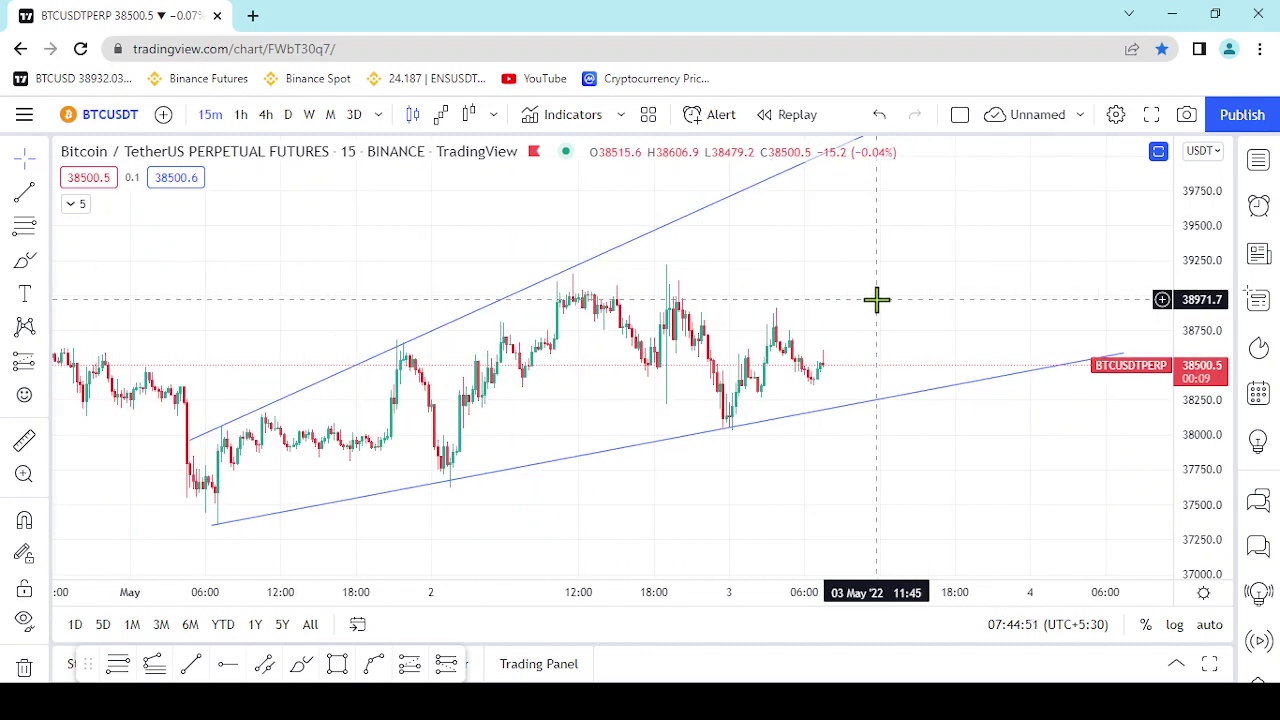
scroll(874, 297, "down", 1)
left_click_drag(946, 277, 880, 283)
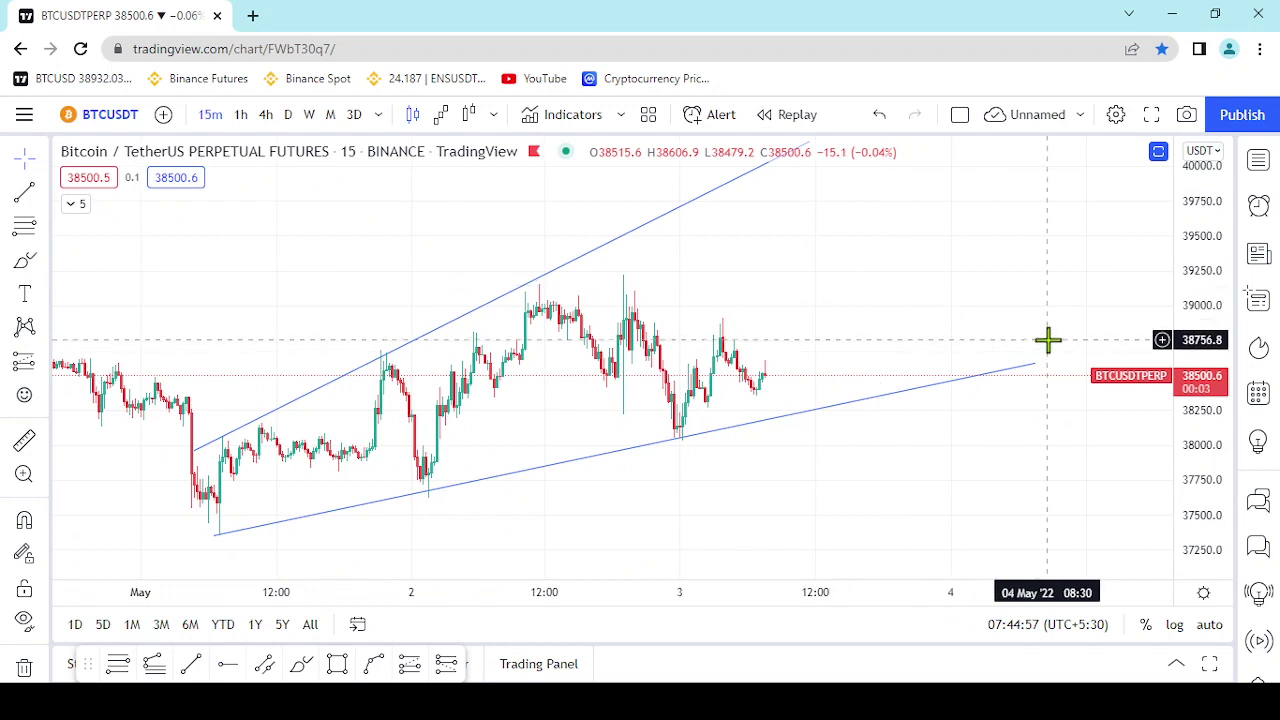
left_click_drag(1036, 364, 1020, 366)
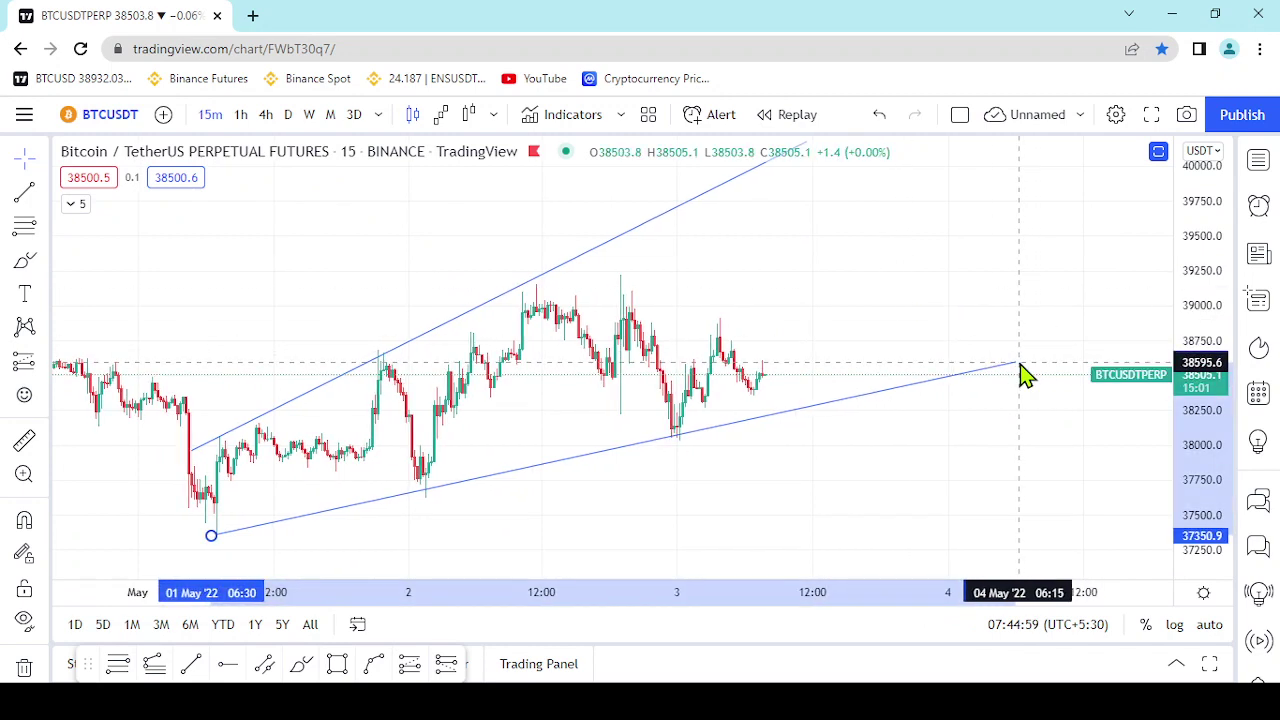
left_click_drag(1020, 366, 1004, 380)
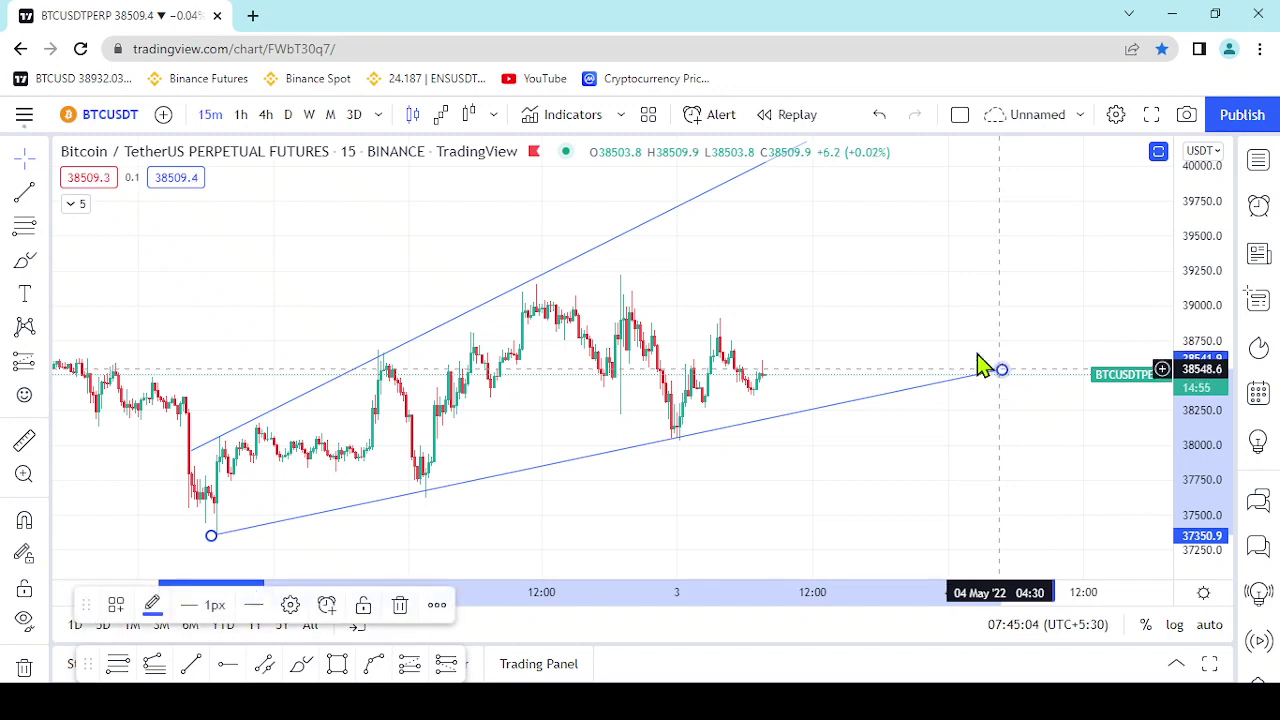
left_click(891, 300)
Stretch the price scale slightly and examine the latest 15-minute candles between the upper and the adjusted lower trend line
scroll(891, 300, "down", 5)
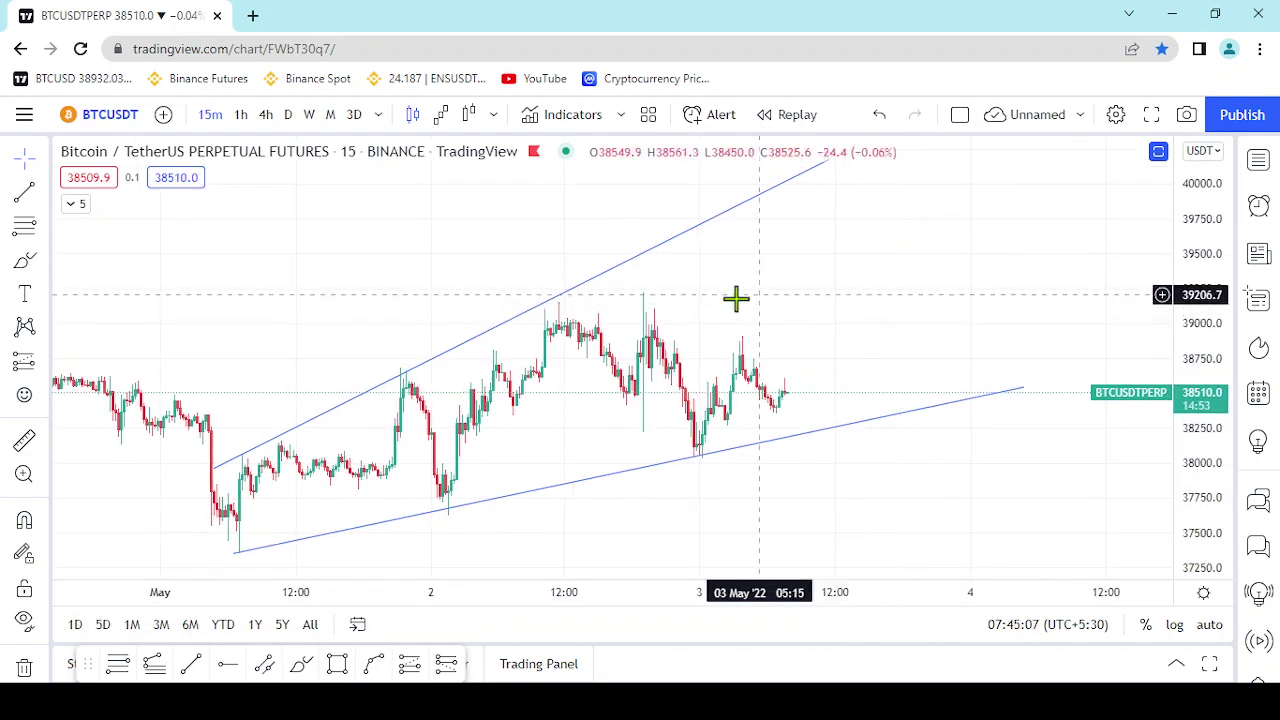
scroll(815, 340, "up", 5)
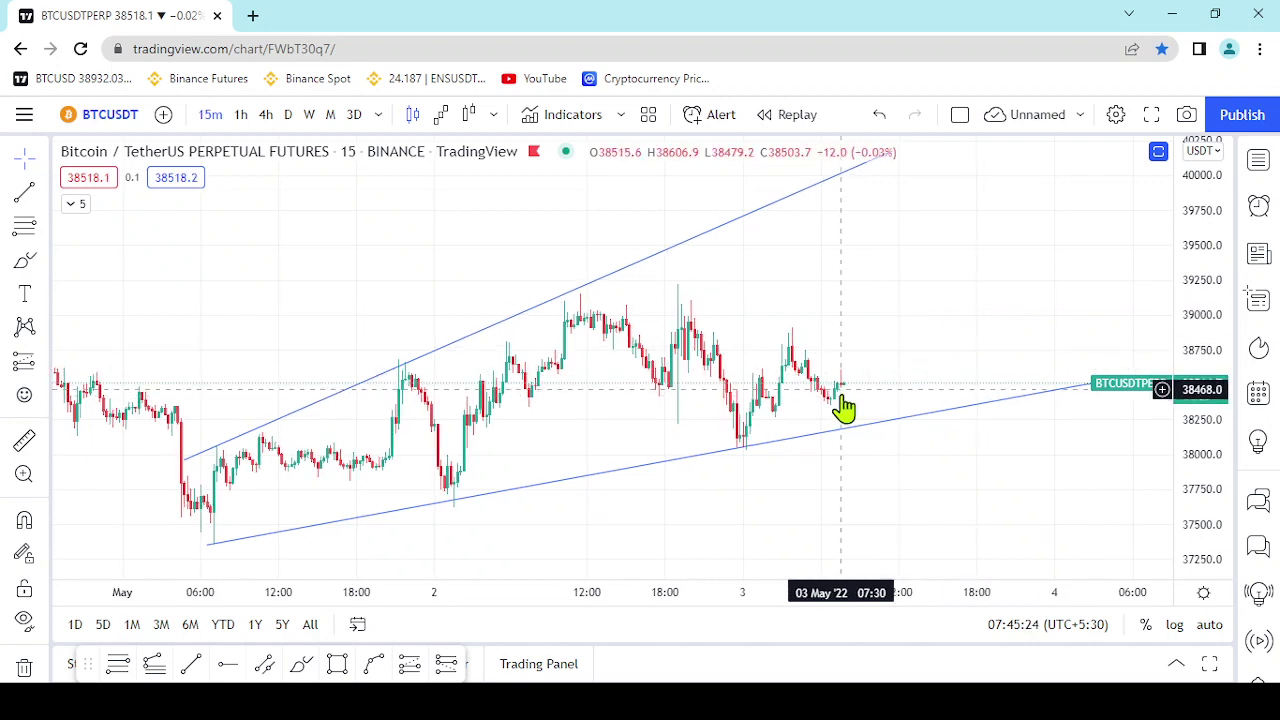
scroll(866, 397, "down", 1)
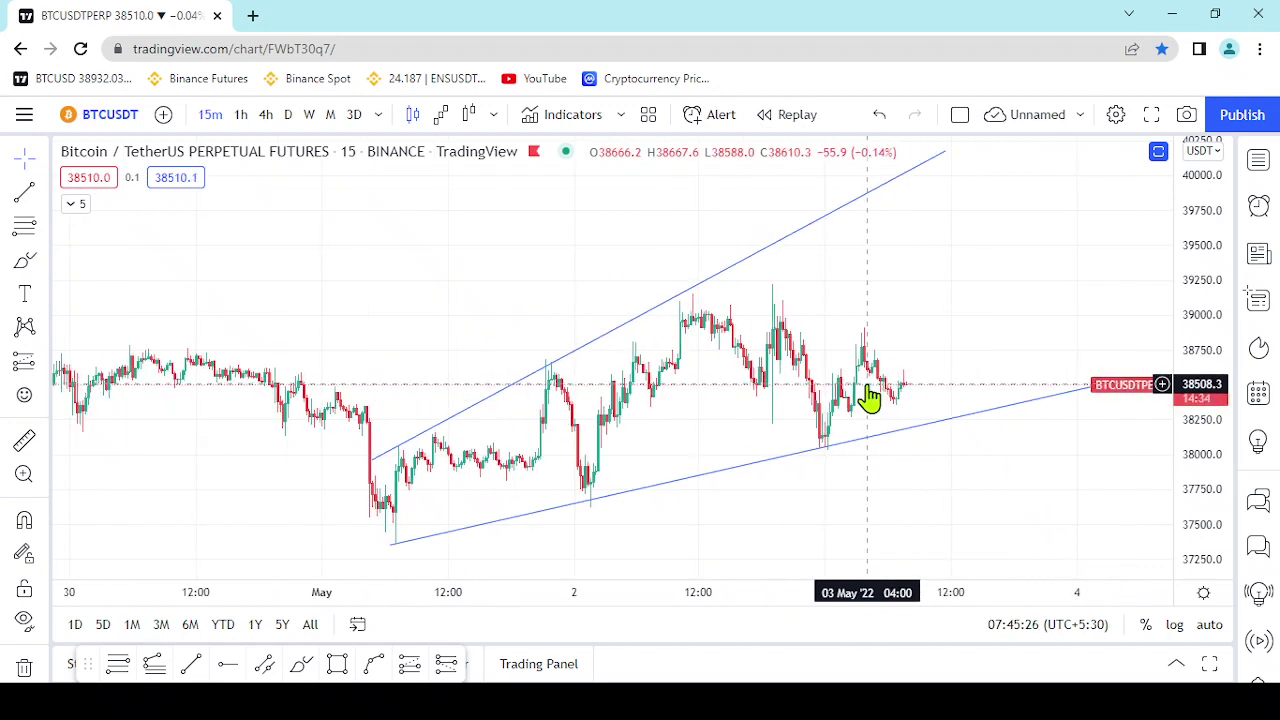
scroll(868, 397, "up", 1)
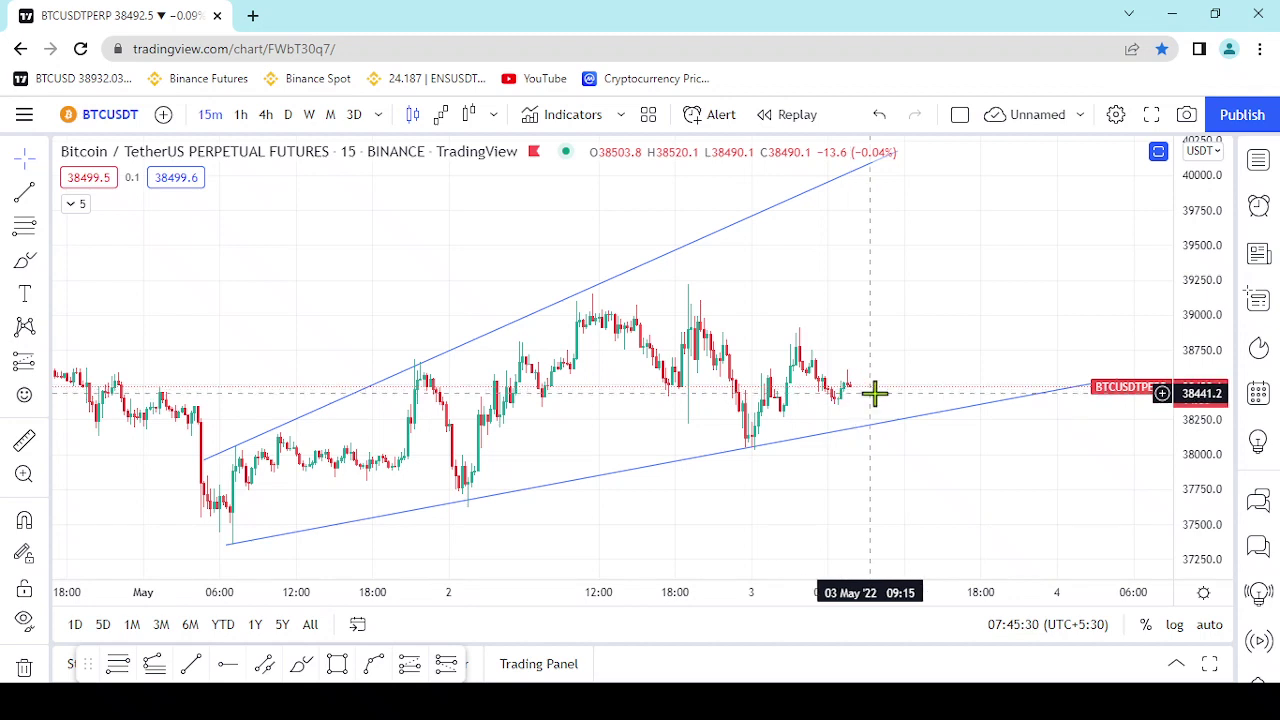
left_click_drag(1206, 449, 1156, 412)
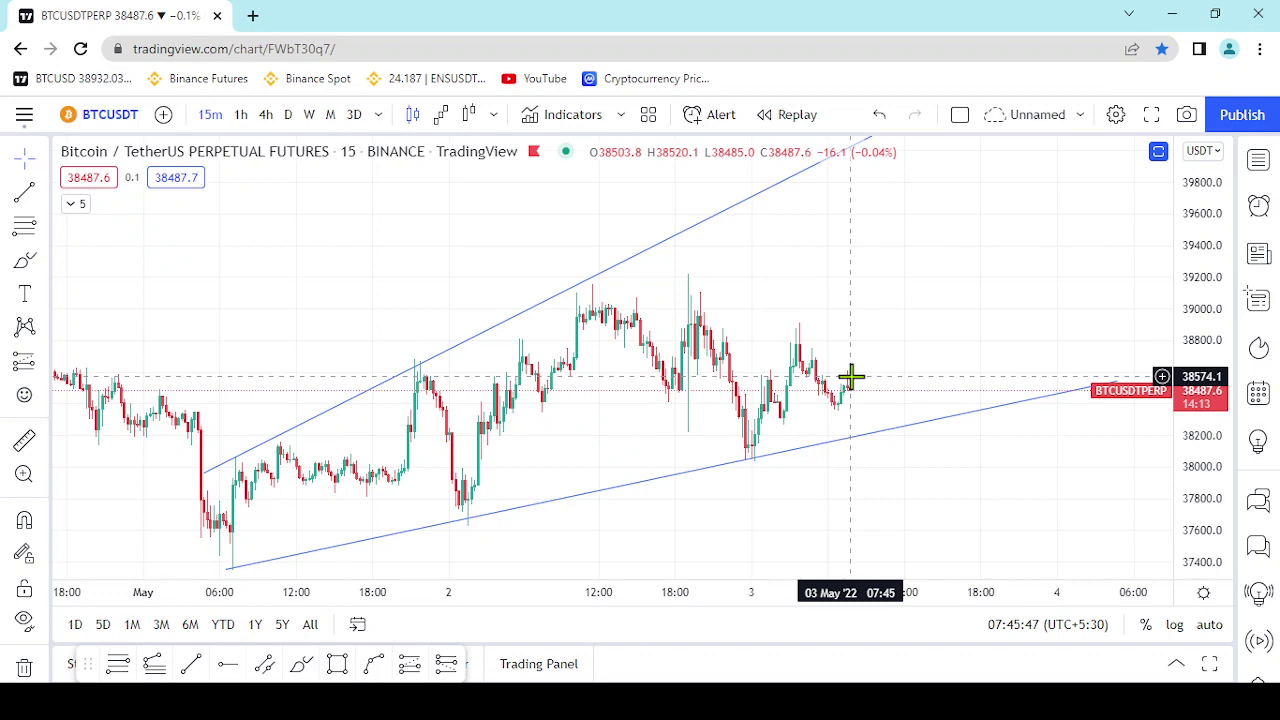
scroll(850, 377, "up", 3)
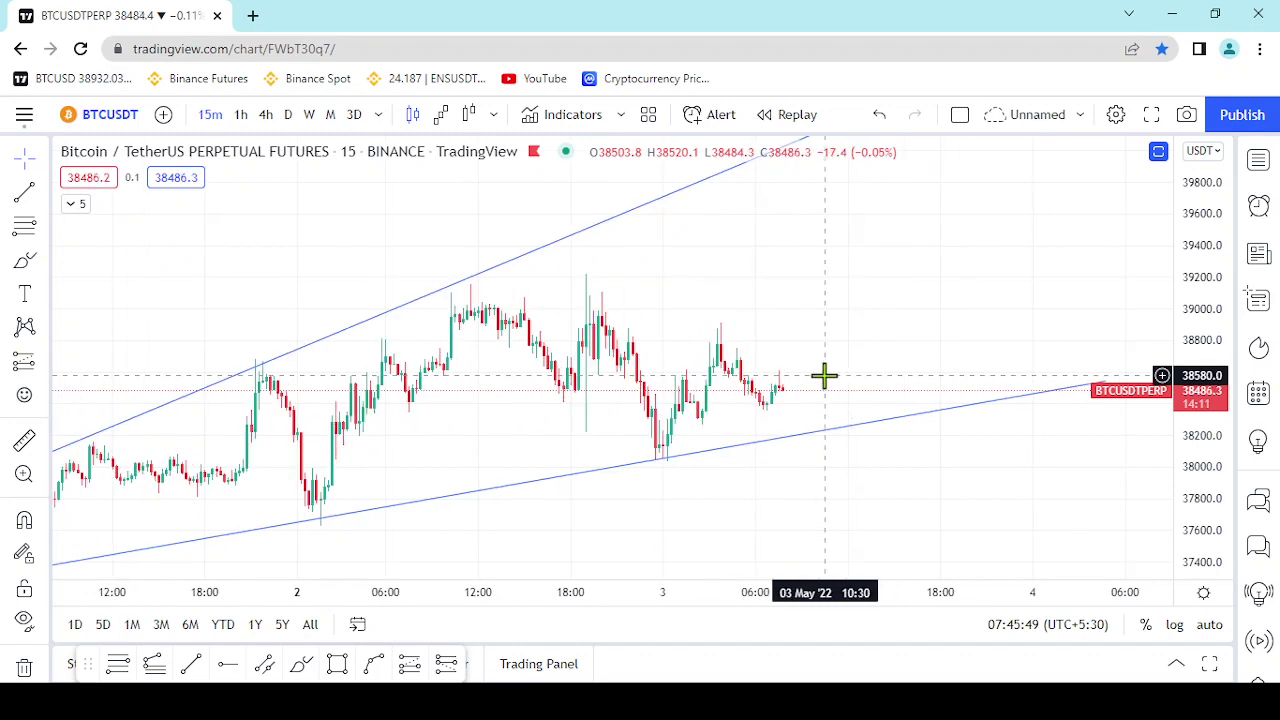
scroll(824, 376, "down", 2)
scroll(877, 371, "up", 3)
left_click_drag(843, 350, 886, 295)
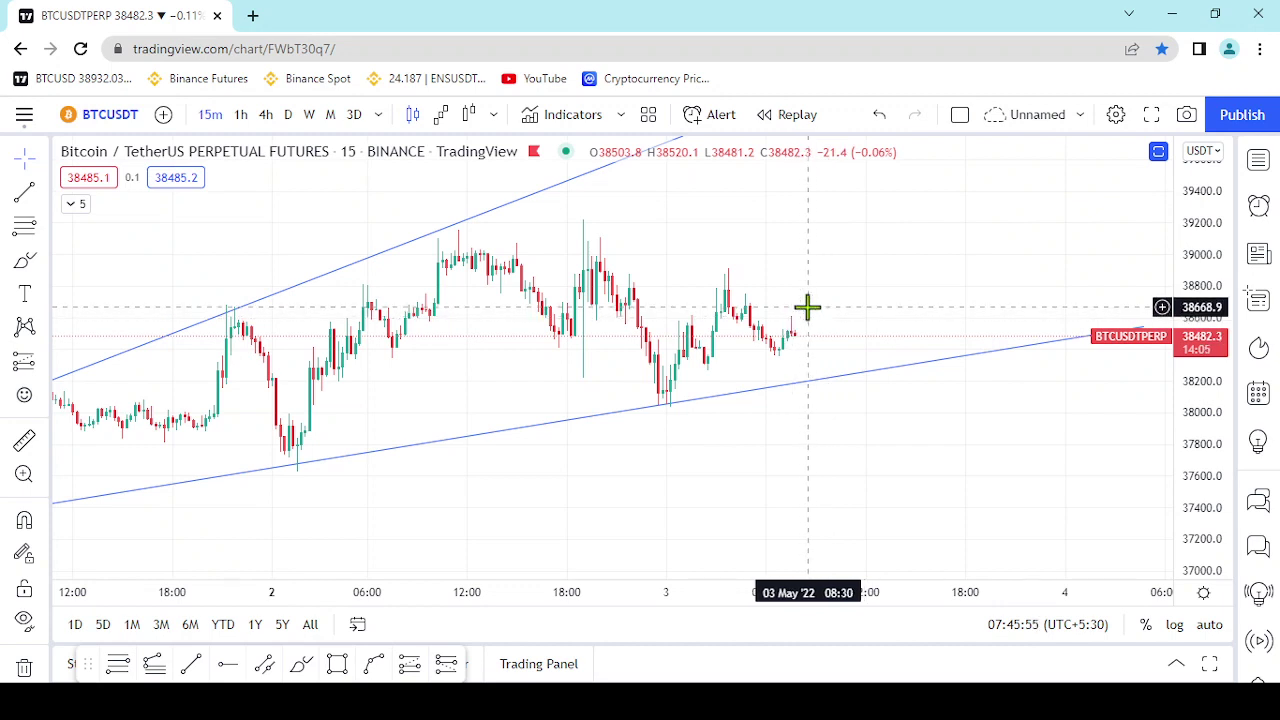
left_click_drag(803, 288, 814, 311)
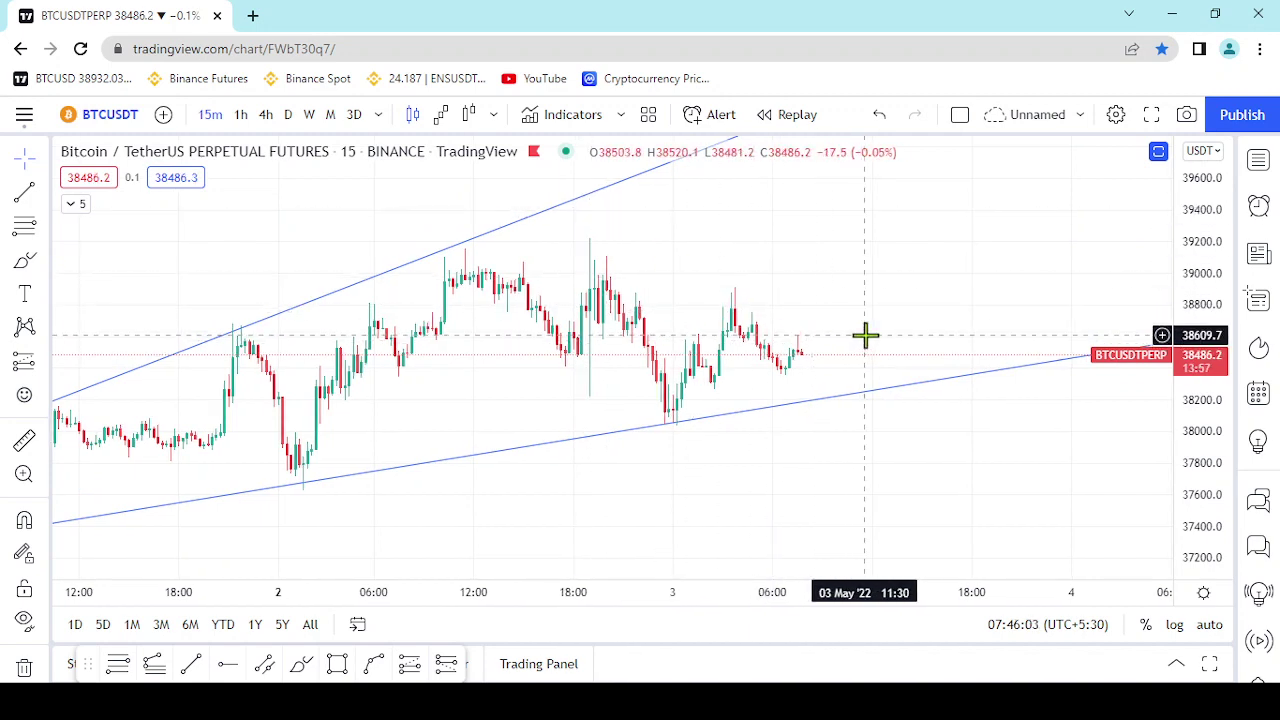
scroll(864, 336, "down", 2)
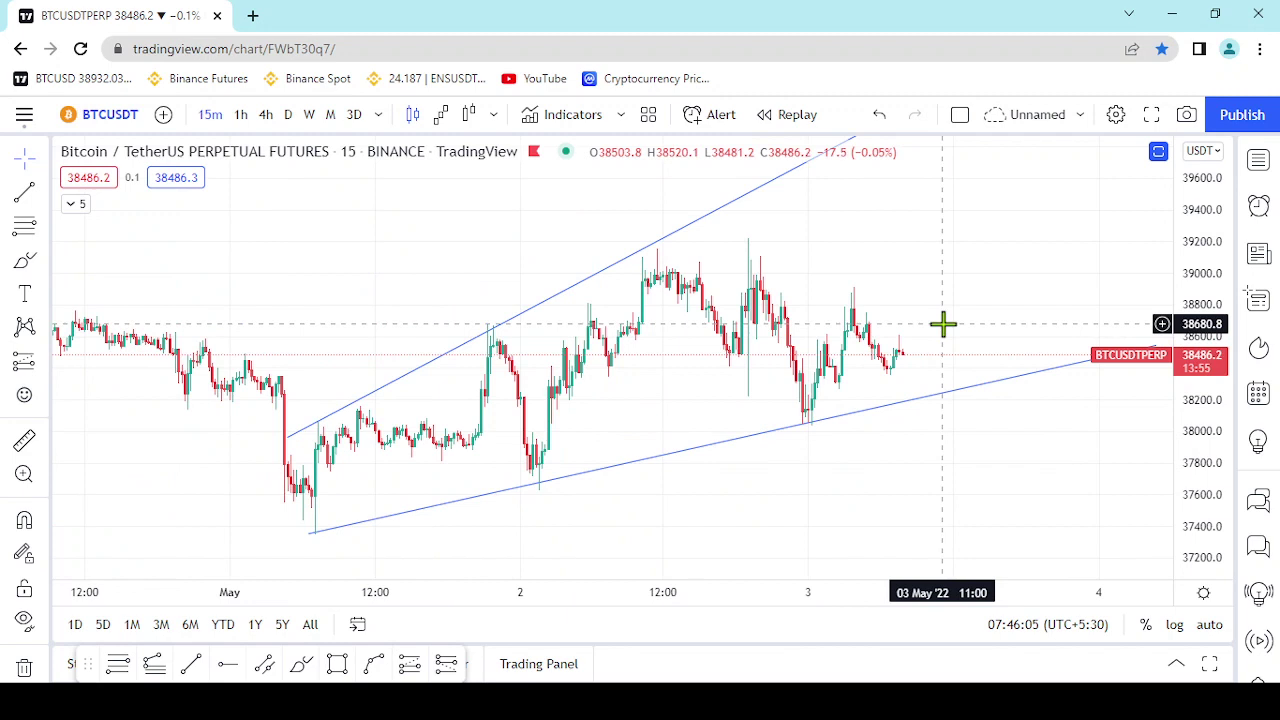
scroll(943, 323, "up", 1)
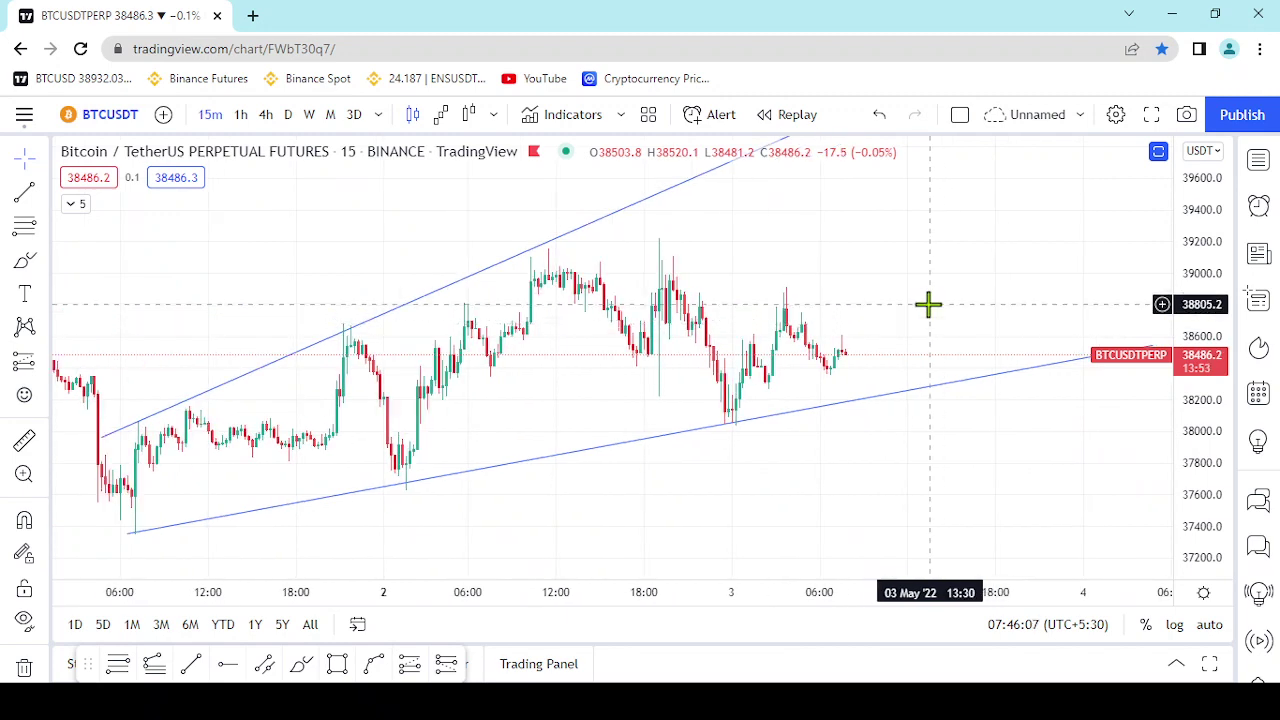